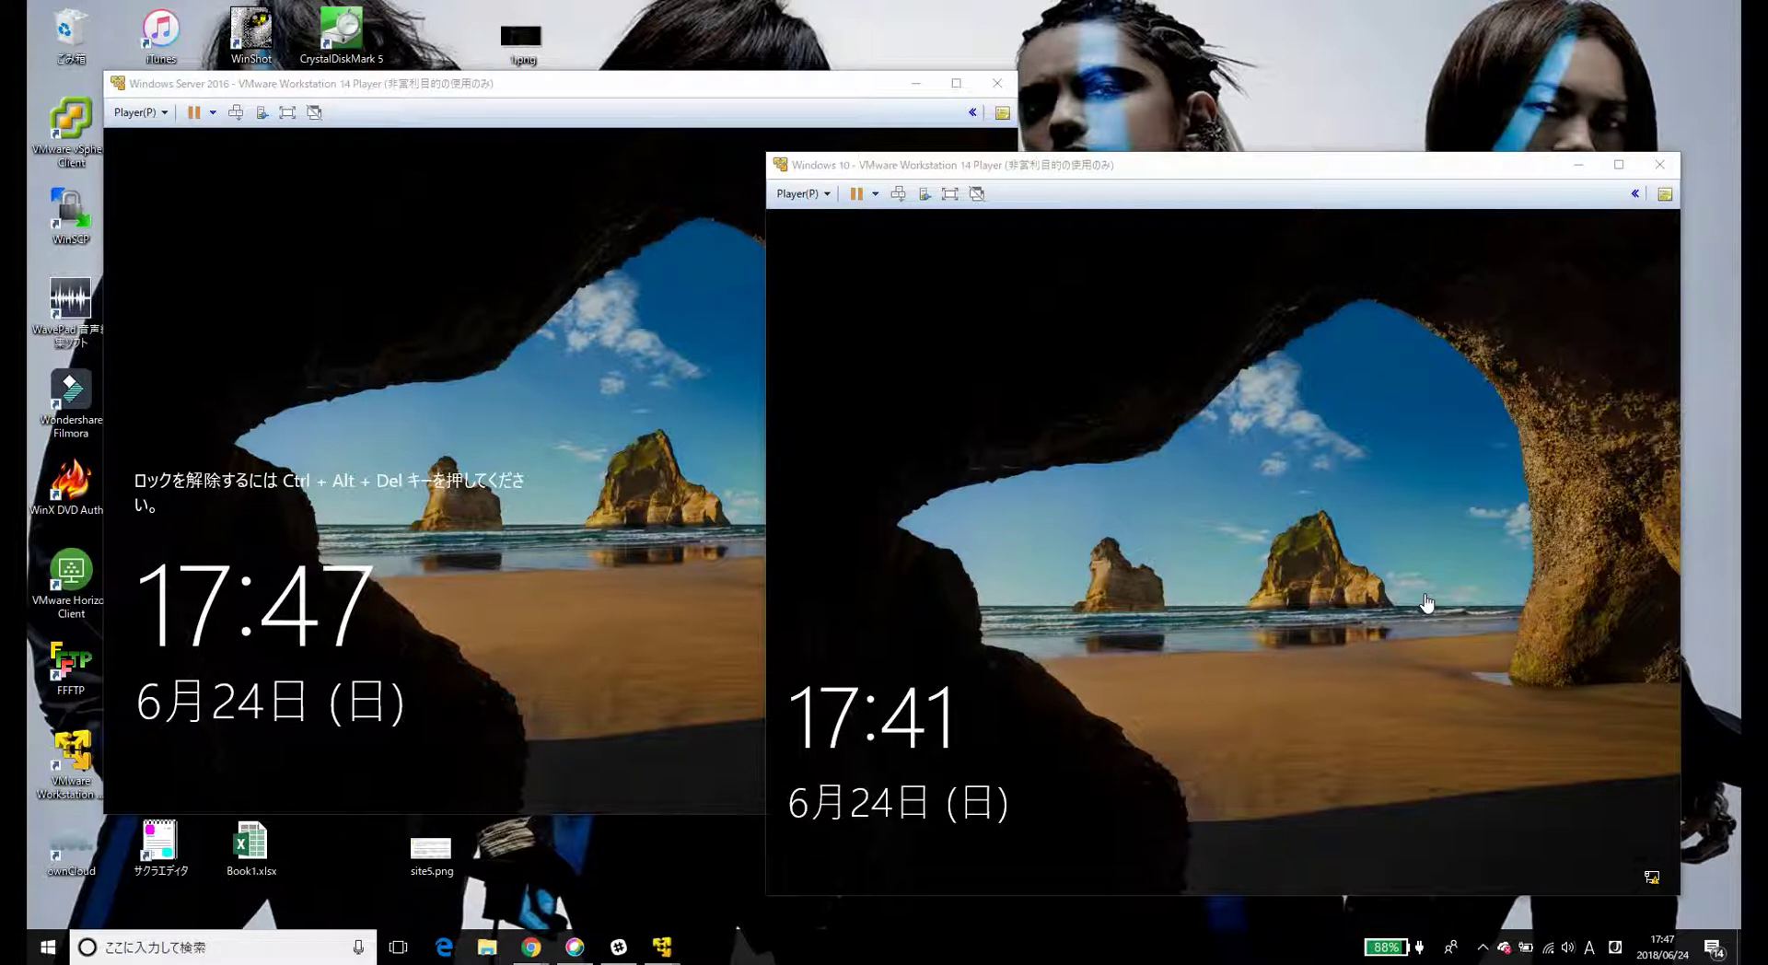
- On the Windows 10 VM, launch Remote Desktop Connection with mstsc from the Run box
left_click(721, 77)
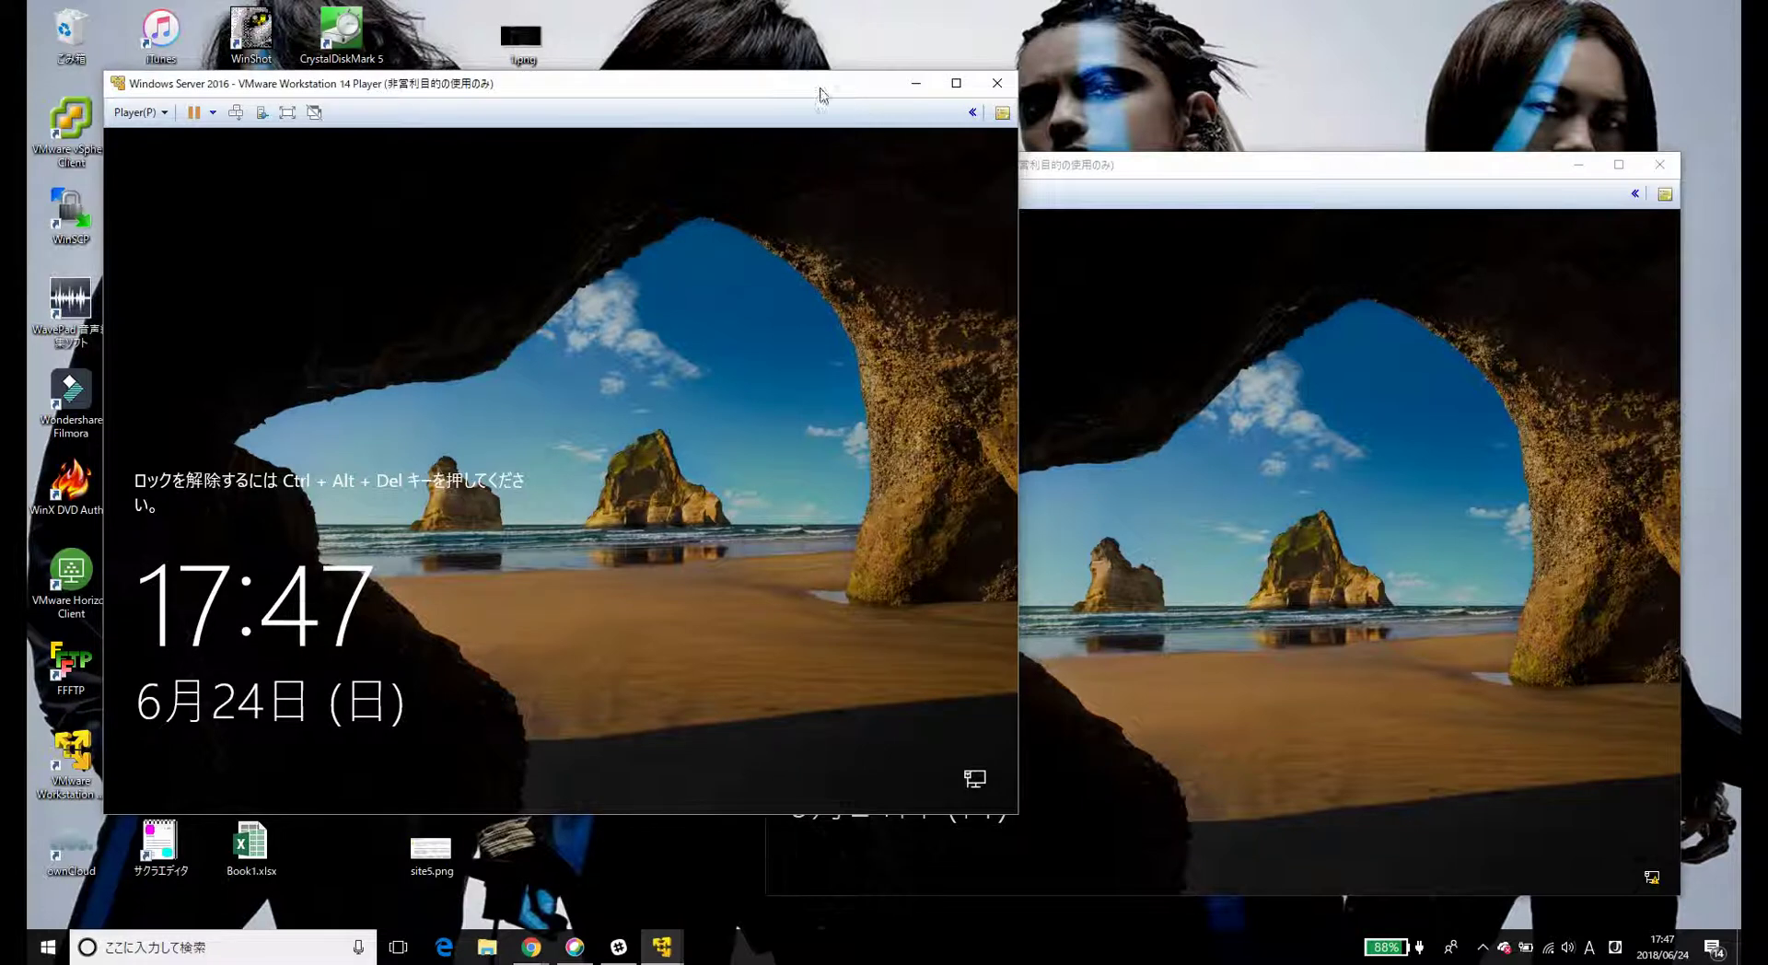
left_click(1061, 180)
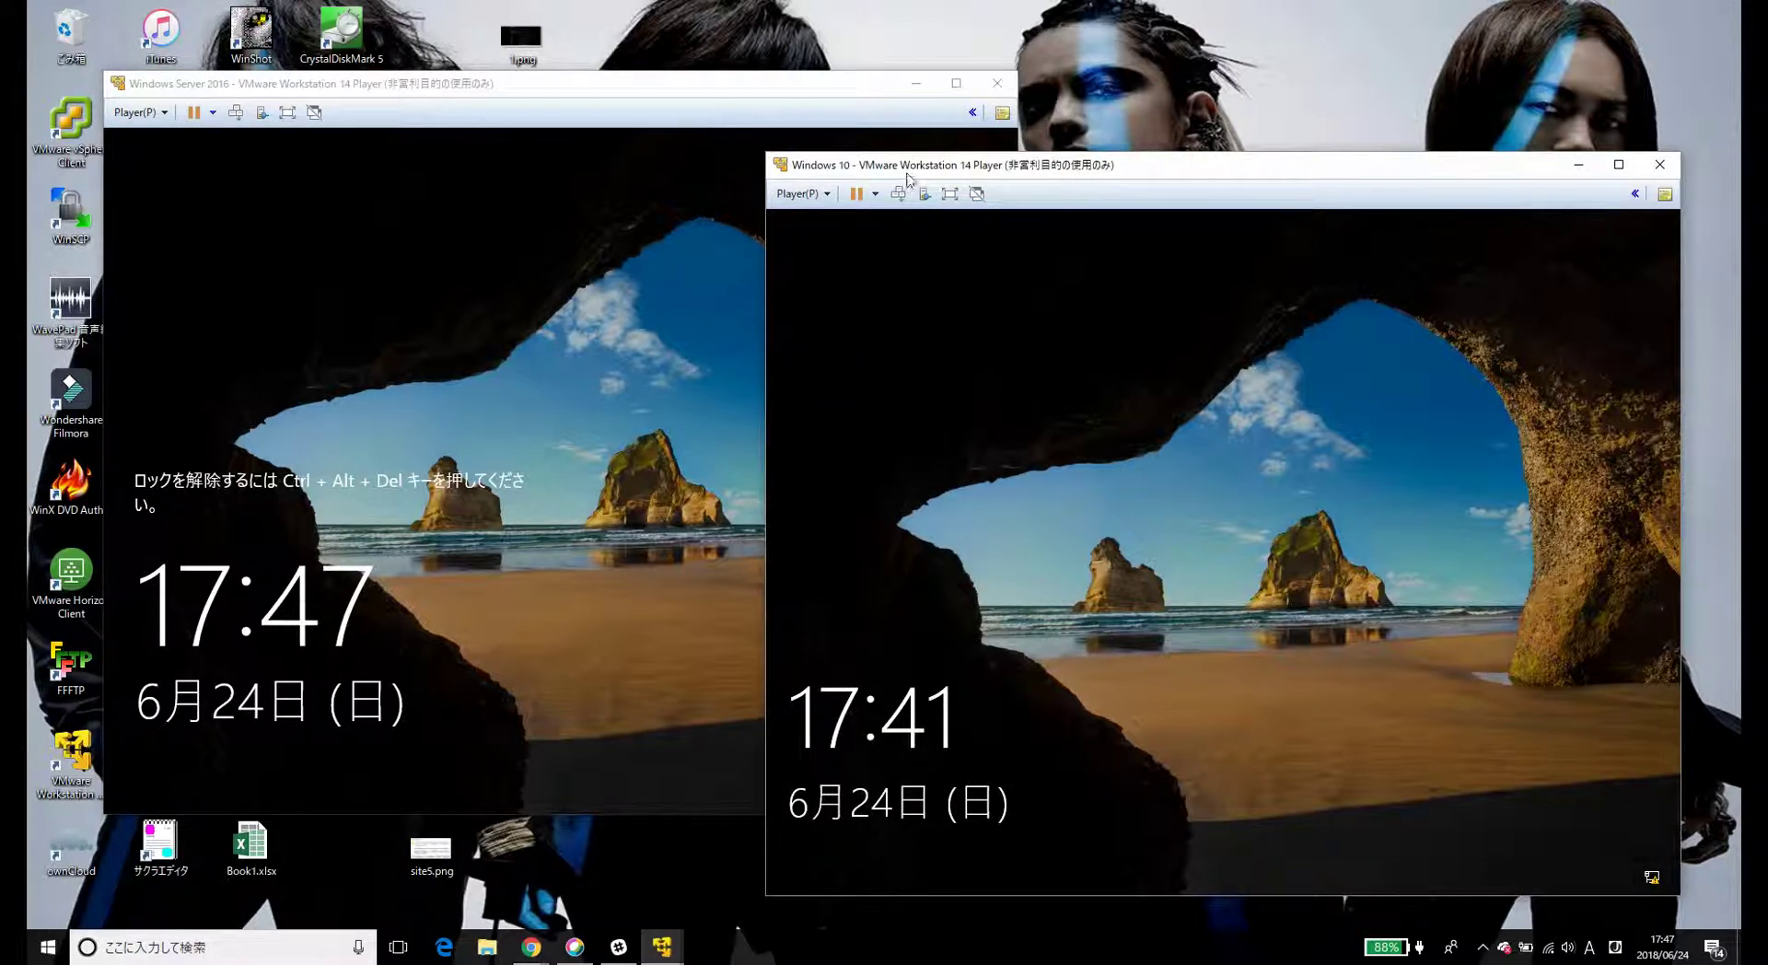
key("super+r")
type("mssc")
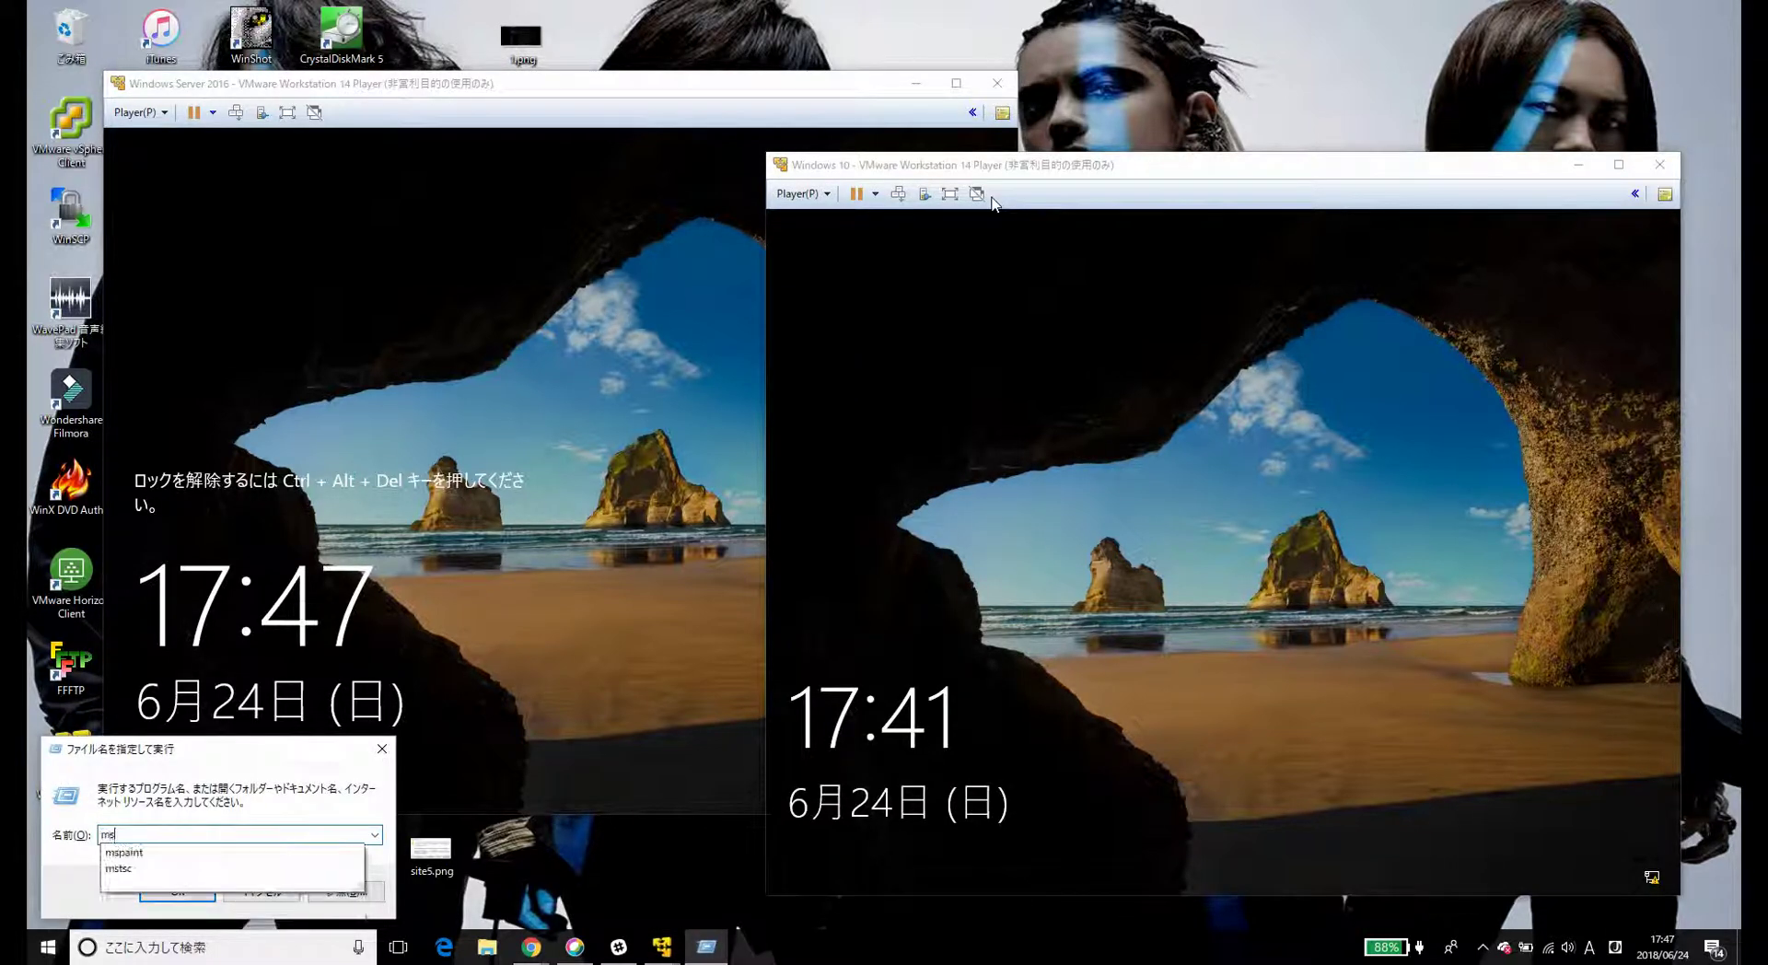
key("Return")
key("Return")
type("mstsc")
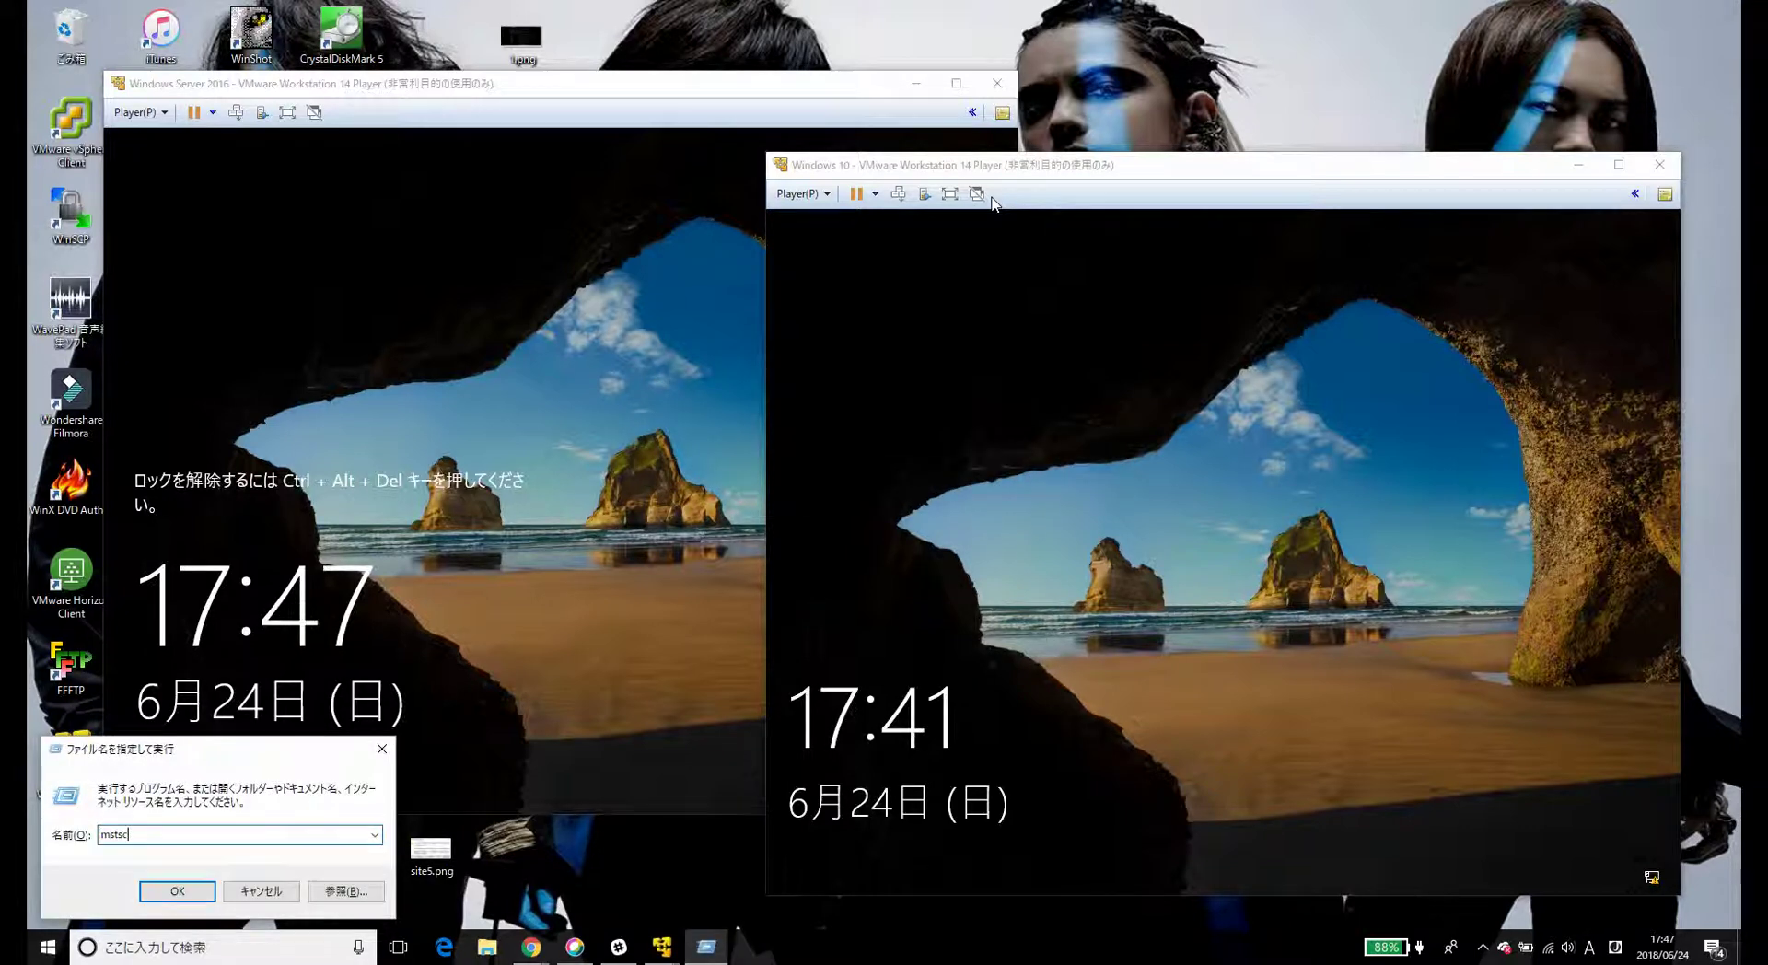
key("Return")
- Edit the remembered Computer address toward 192.168.0.231
key("BackSpace")
key("BackSpace")
key("BackSpace")
key("BackSpace")
key("BackSpace")
key("BackSpace")
key("BackSpace")
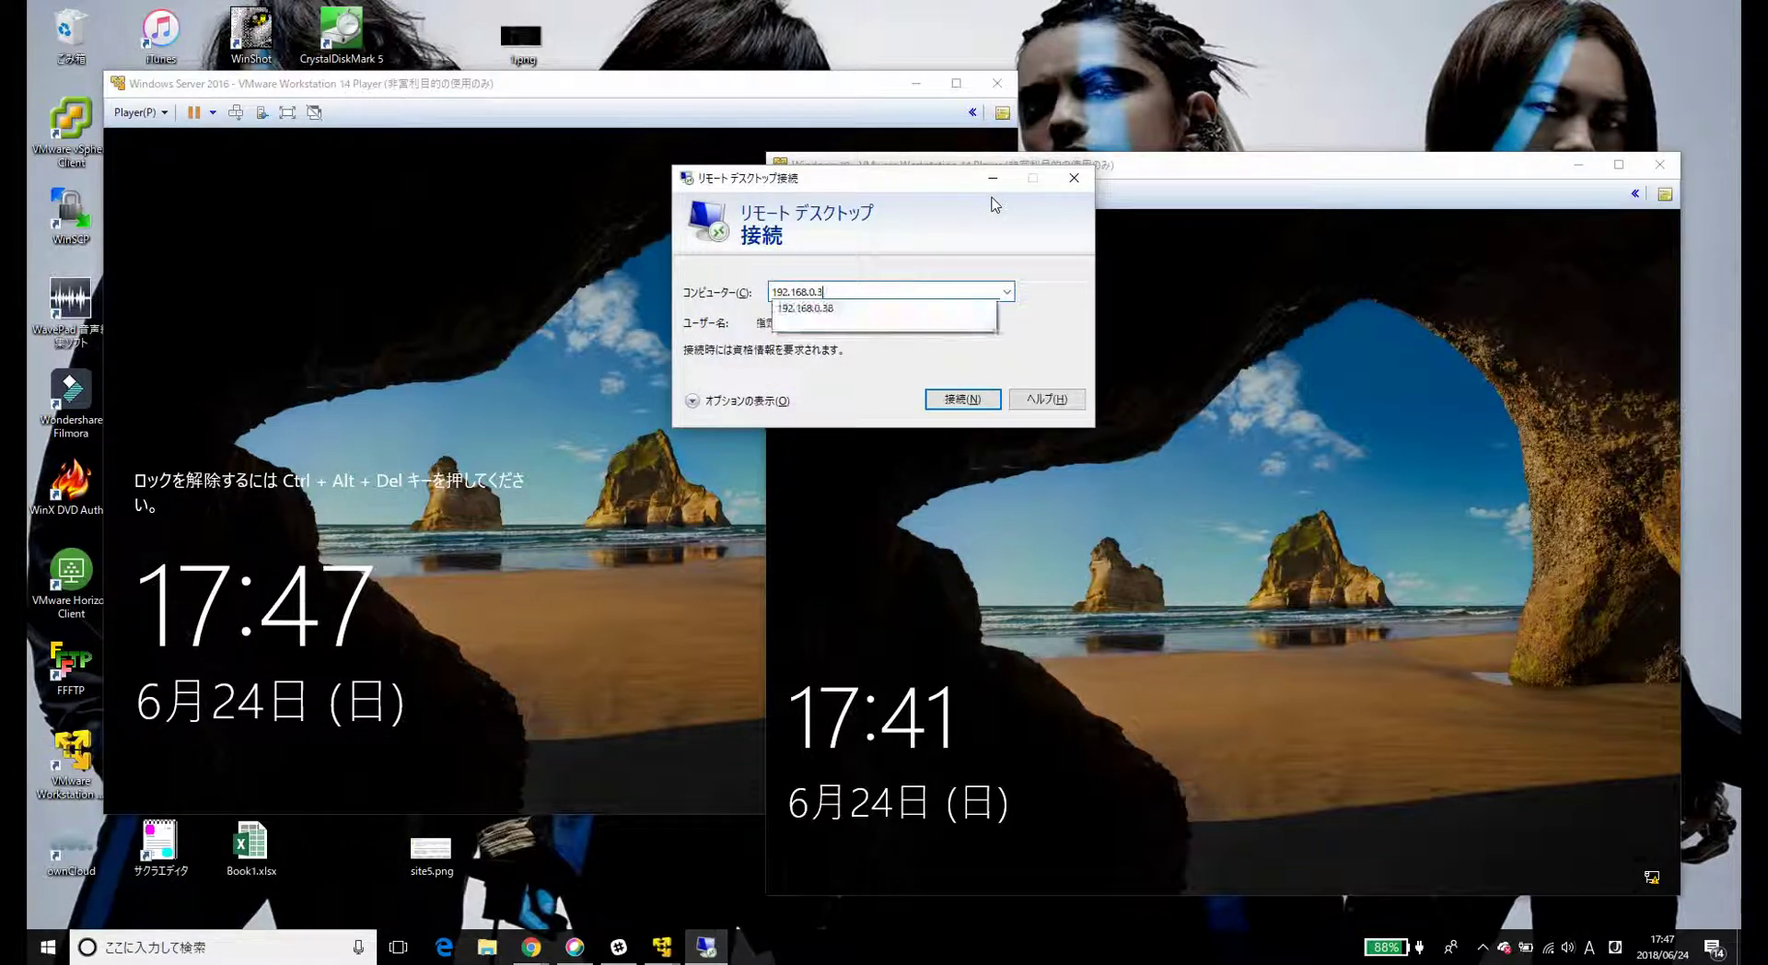
type("68.0.211")
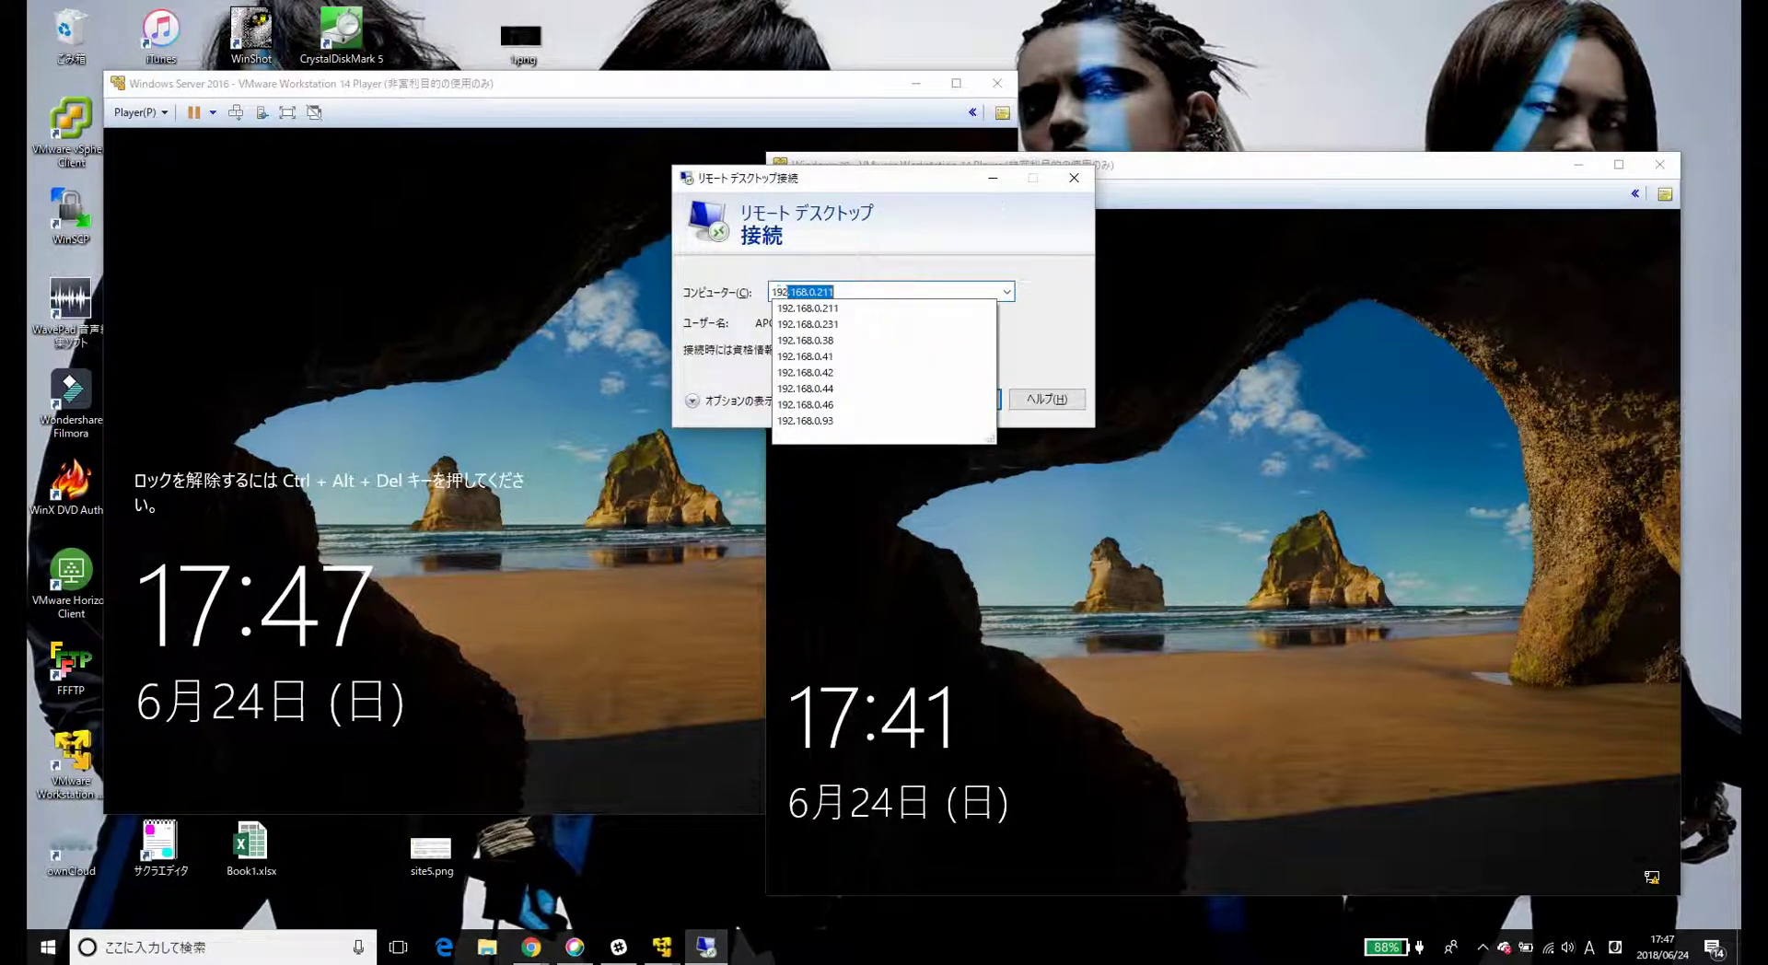
key("Return")
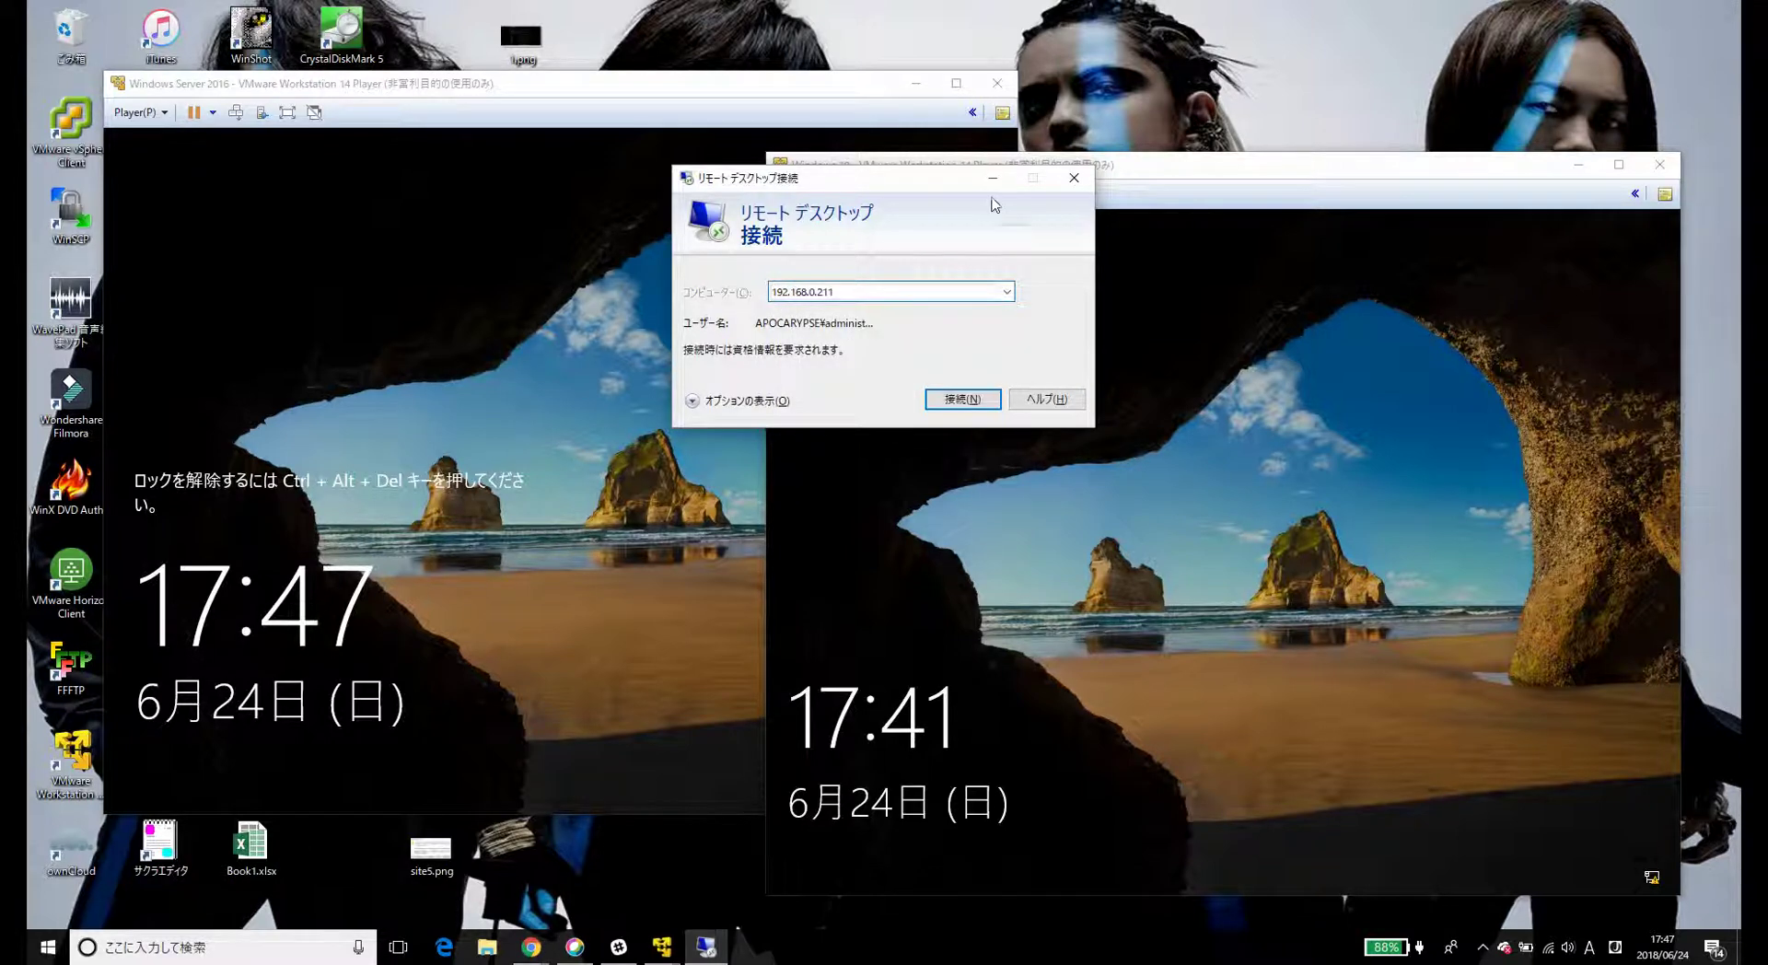
key("Return")
key("End")
key("BackSpace")
key("BackSpace")
- Connect to 192.168.0.231 as administrator, re-entering the password, and accept the certificate warning
type("31")
key("Return")
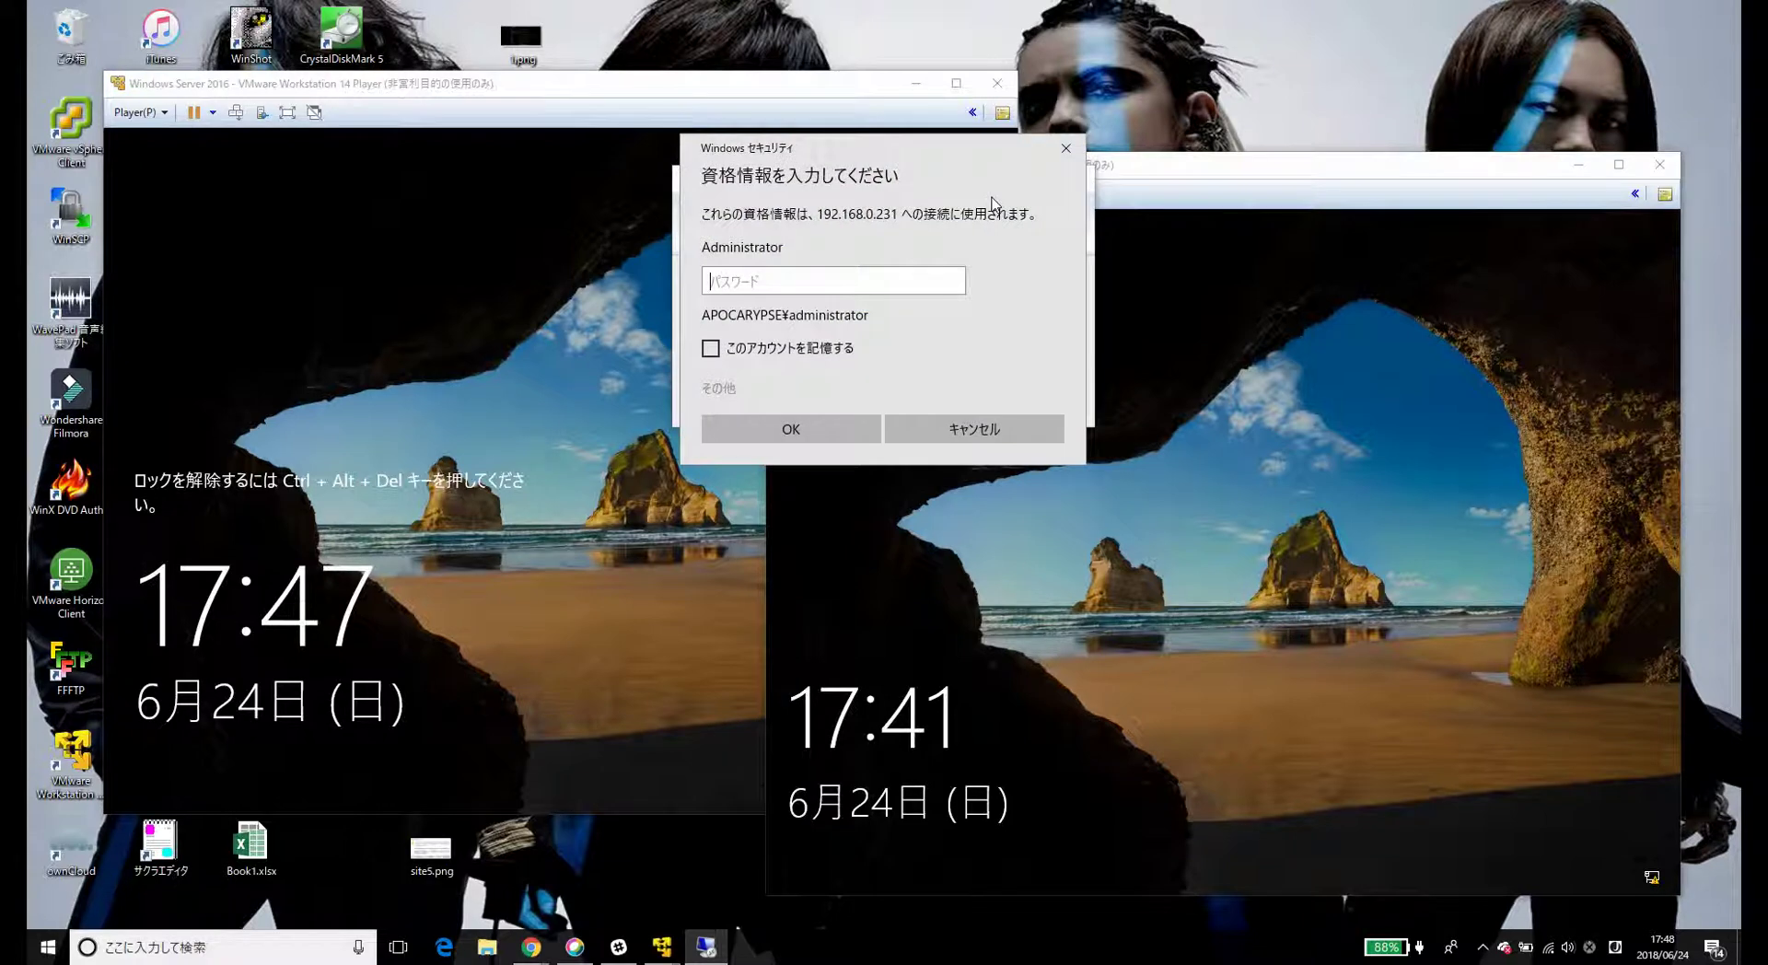
type("*********")
key("Return")
type("*********")
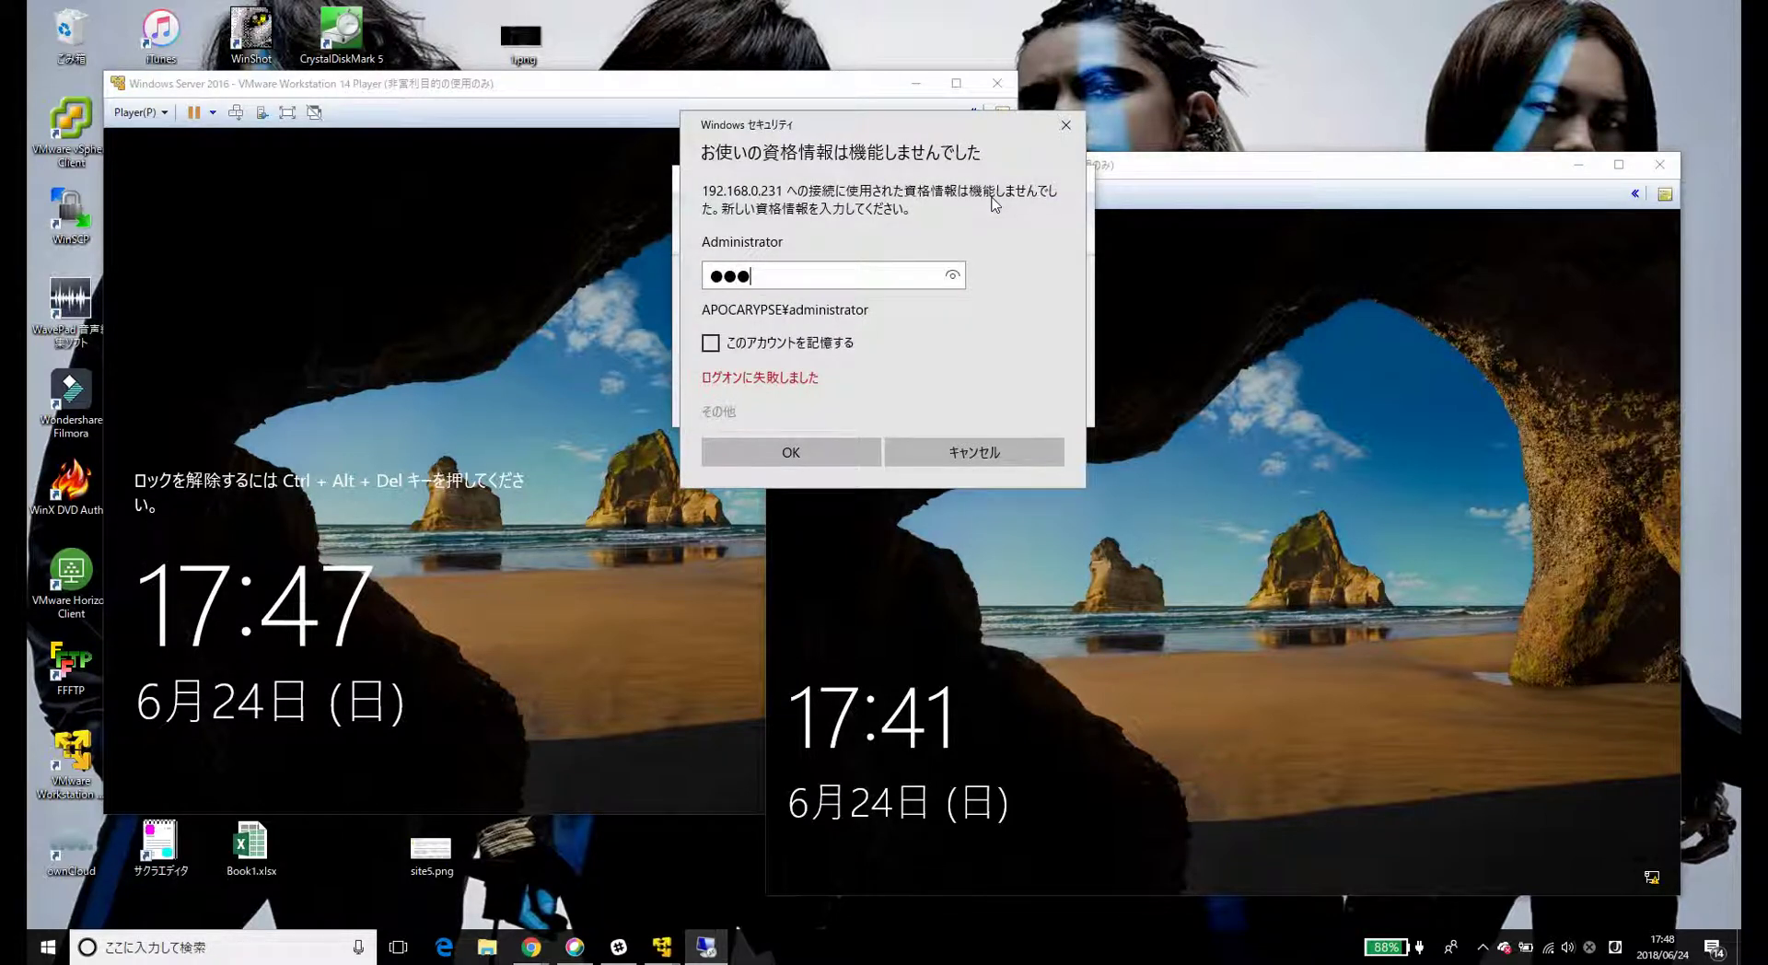
key("Return")
type("*********")
key("Return")
key("alt+y")
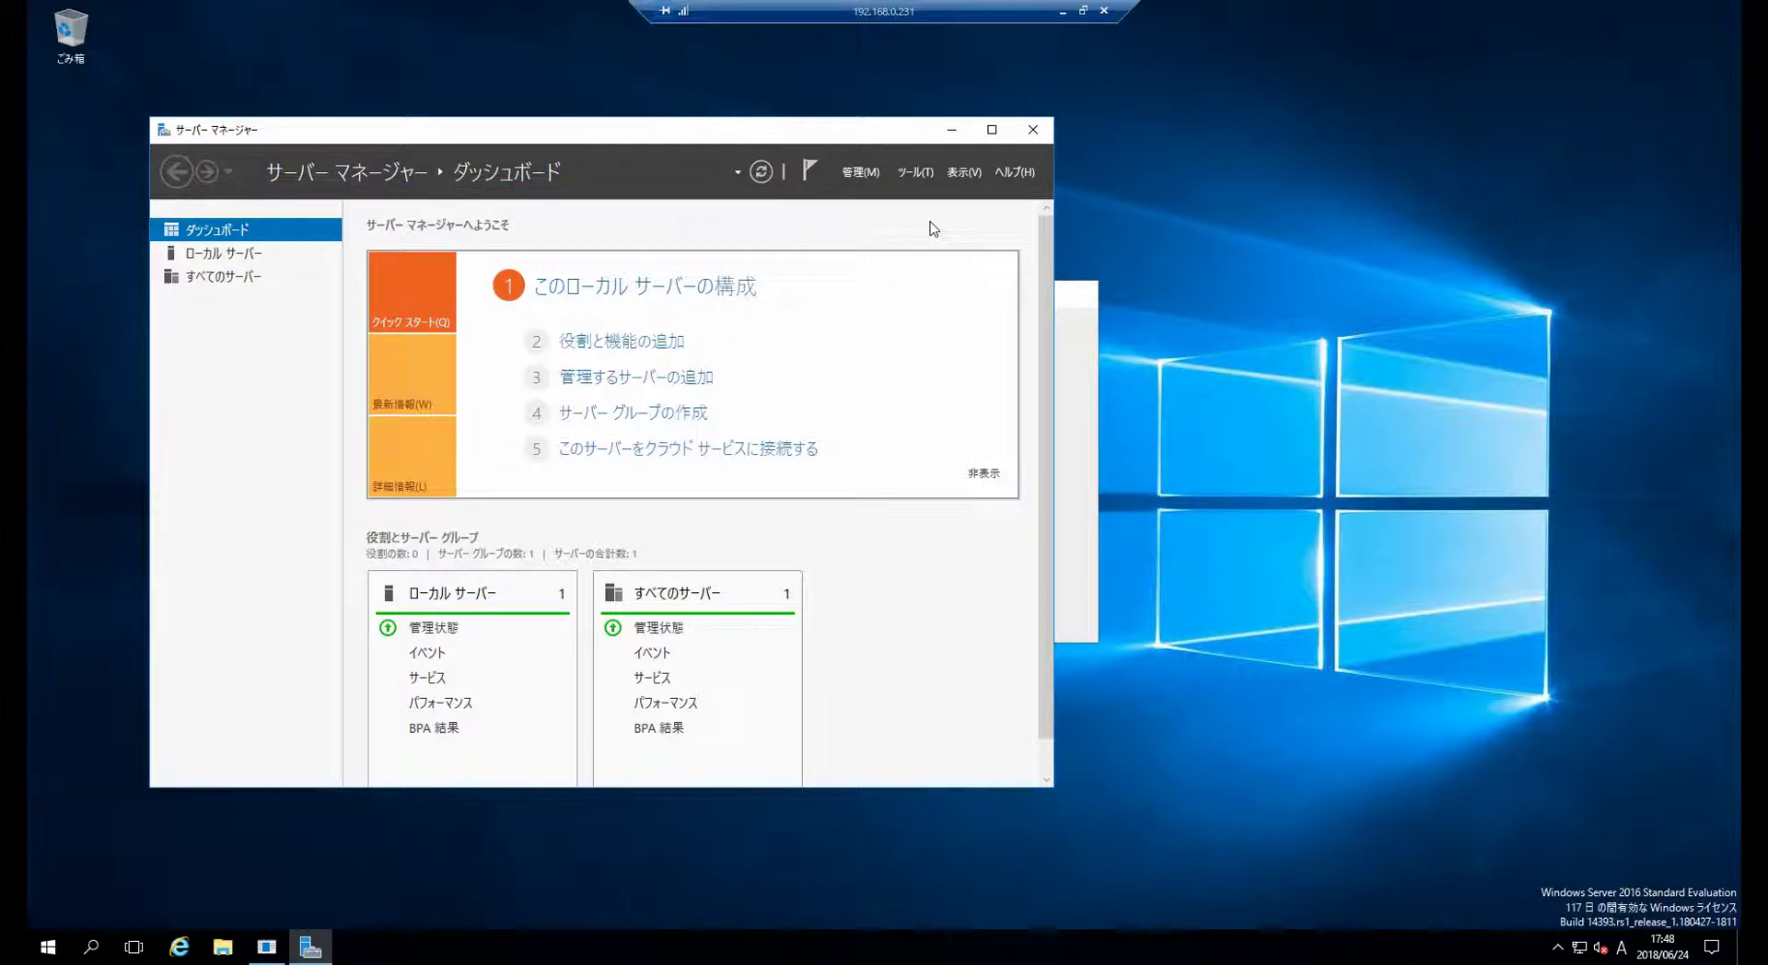
- Launch Active Directory Users and Computers from Server Manager's Tools menu
left_click(908, 175)
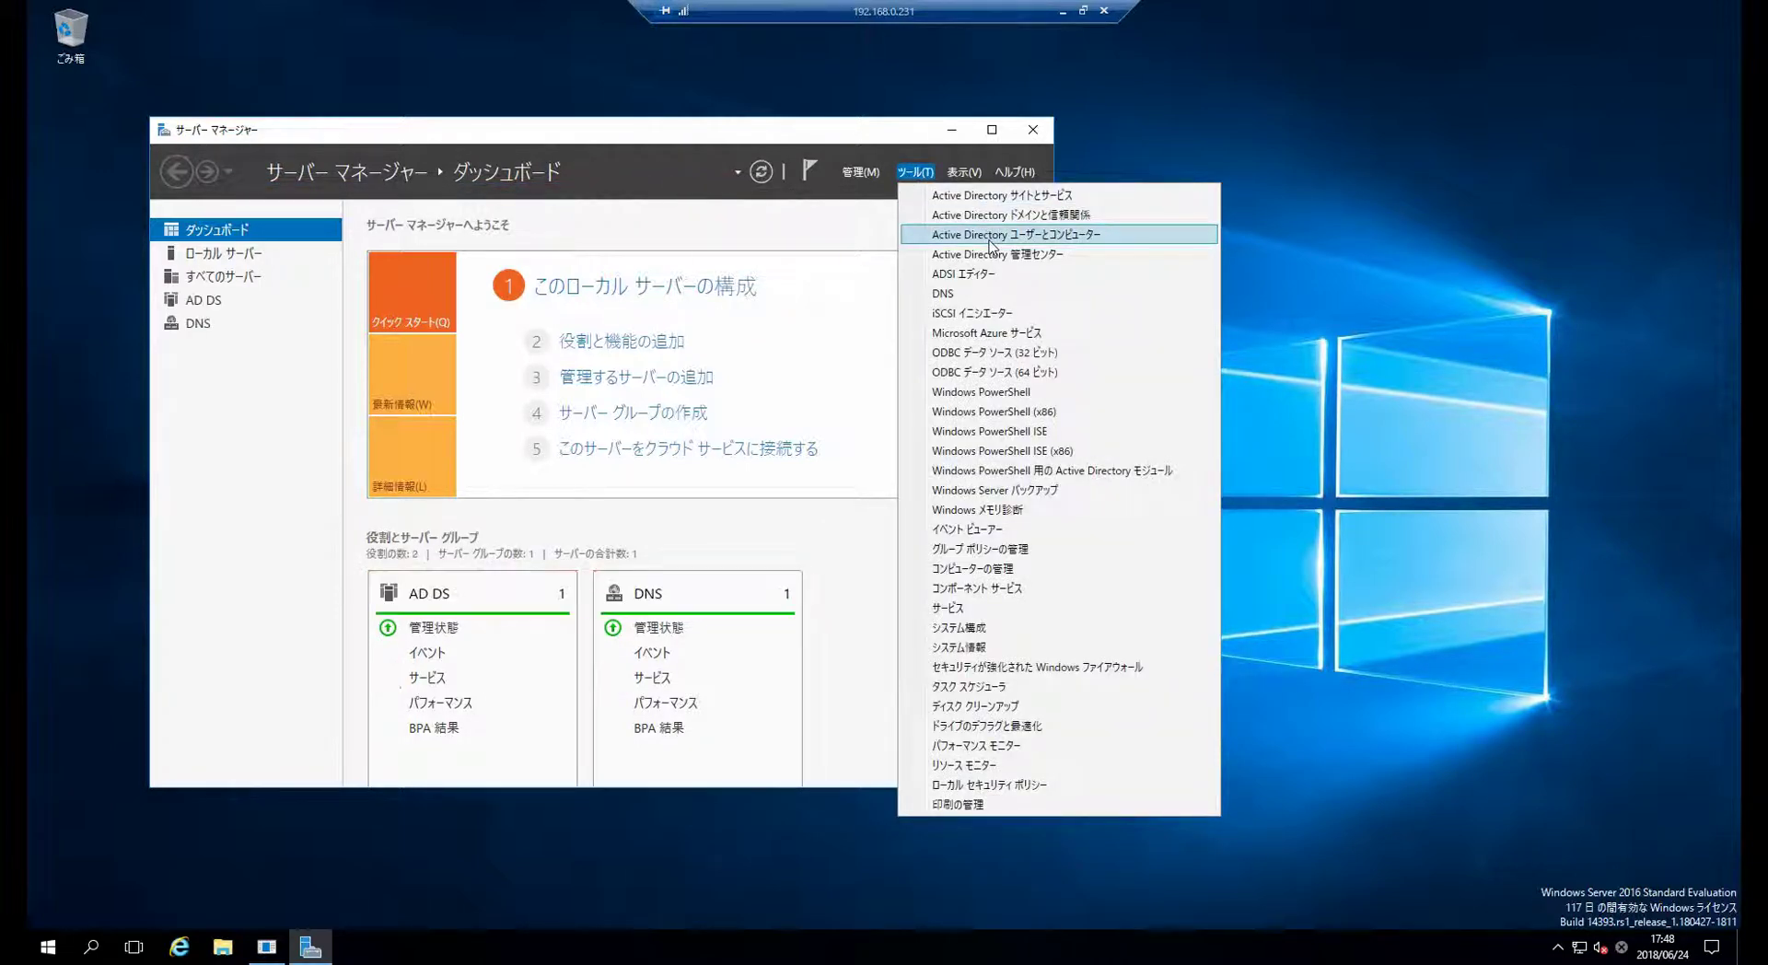
left_click(990, 235)
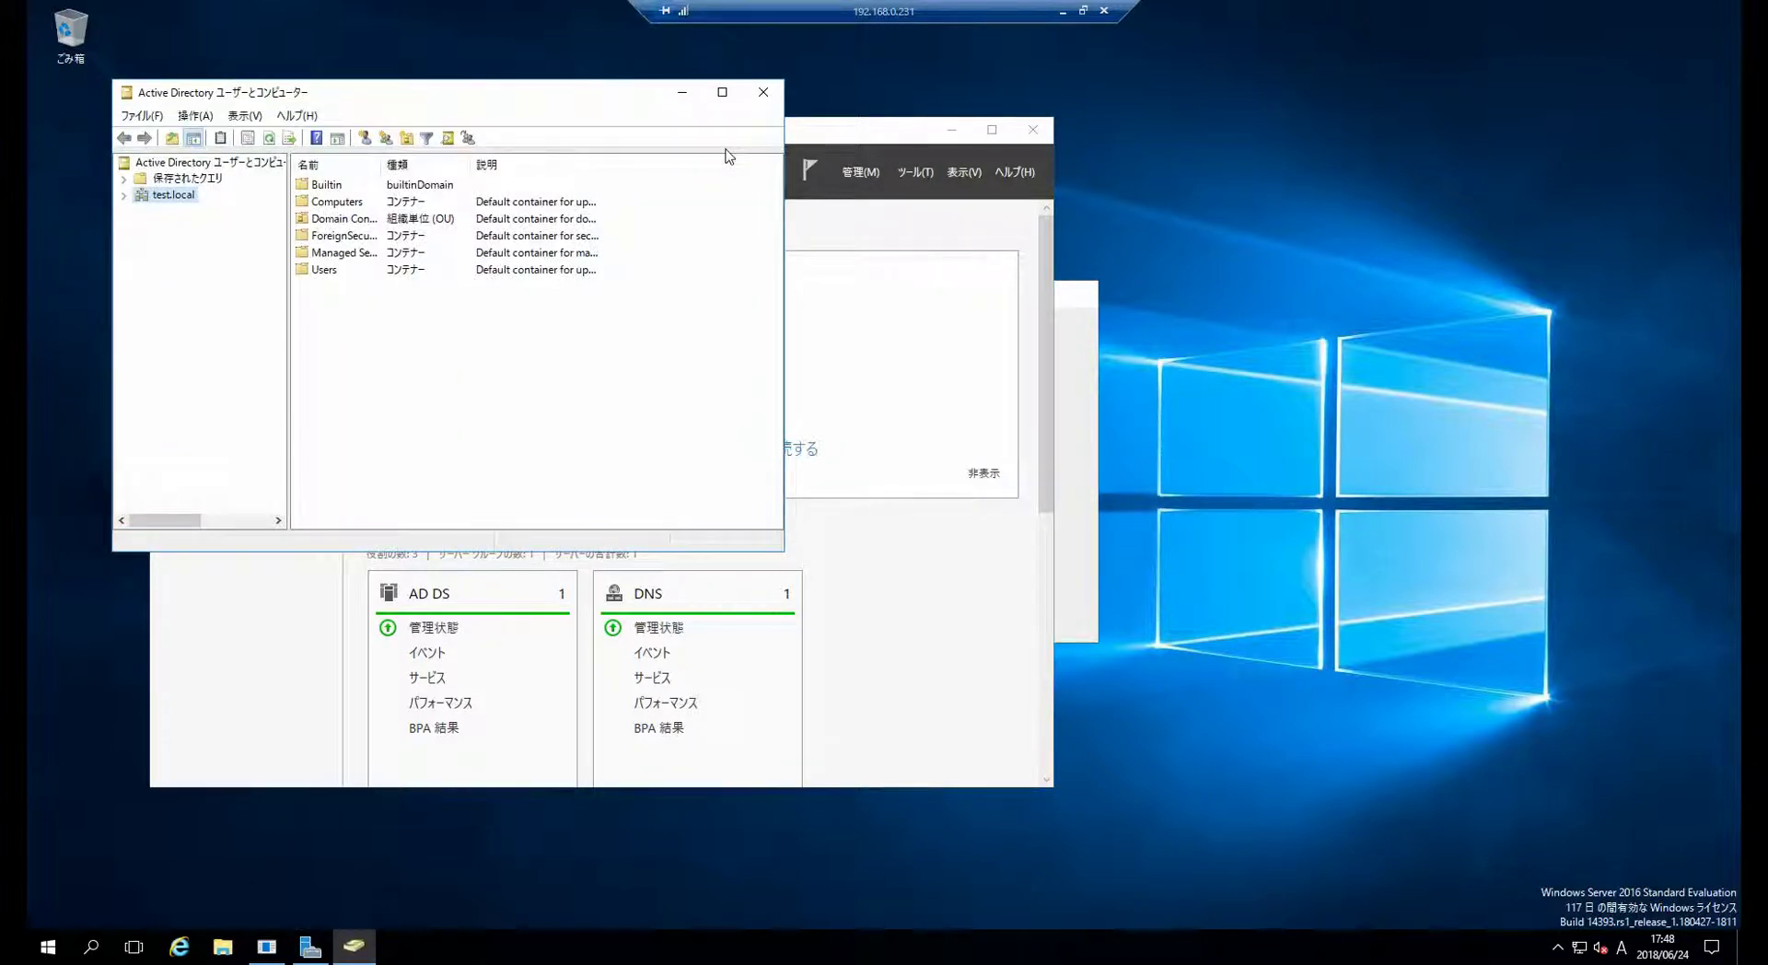
- Expand test.local and browse Builtin, Computers, Domain Controllers, ForeignSecurityPrincipals, Managed Service Accounts and Users
left_click(126, 195)
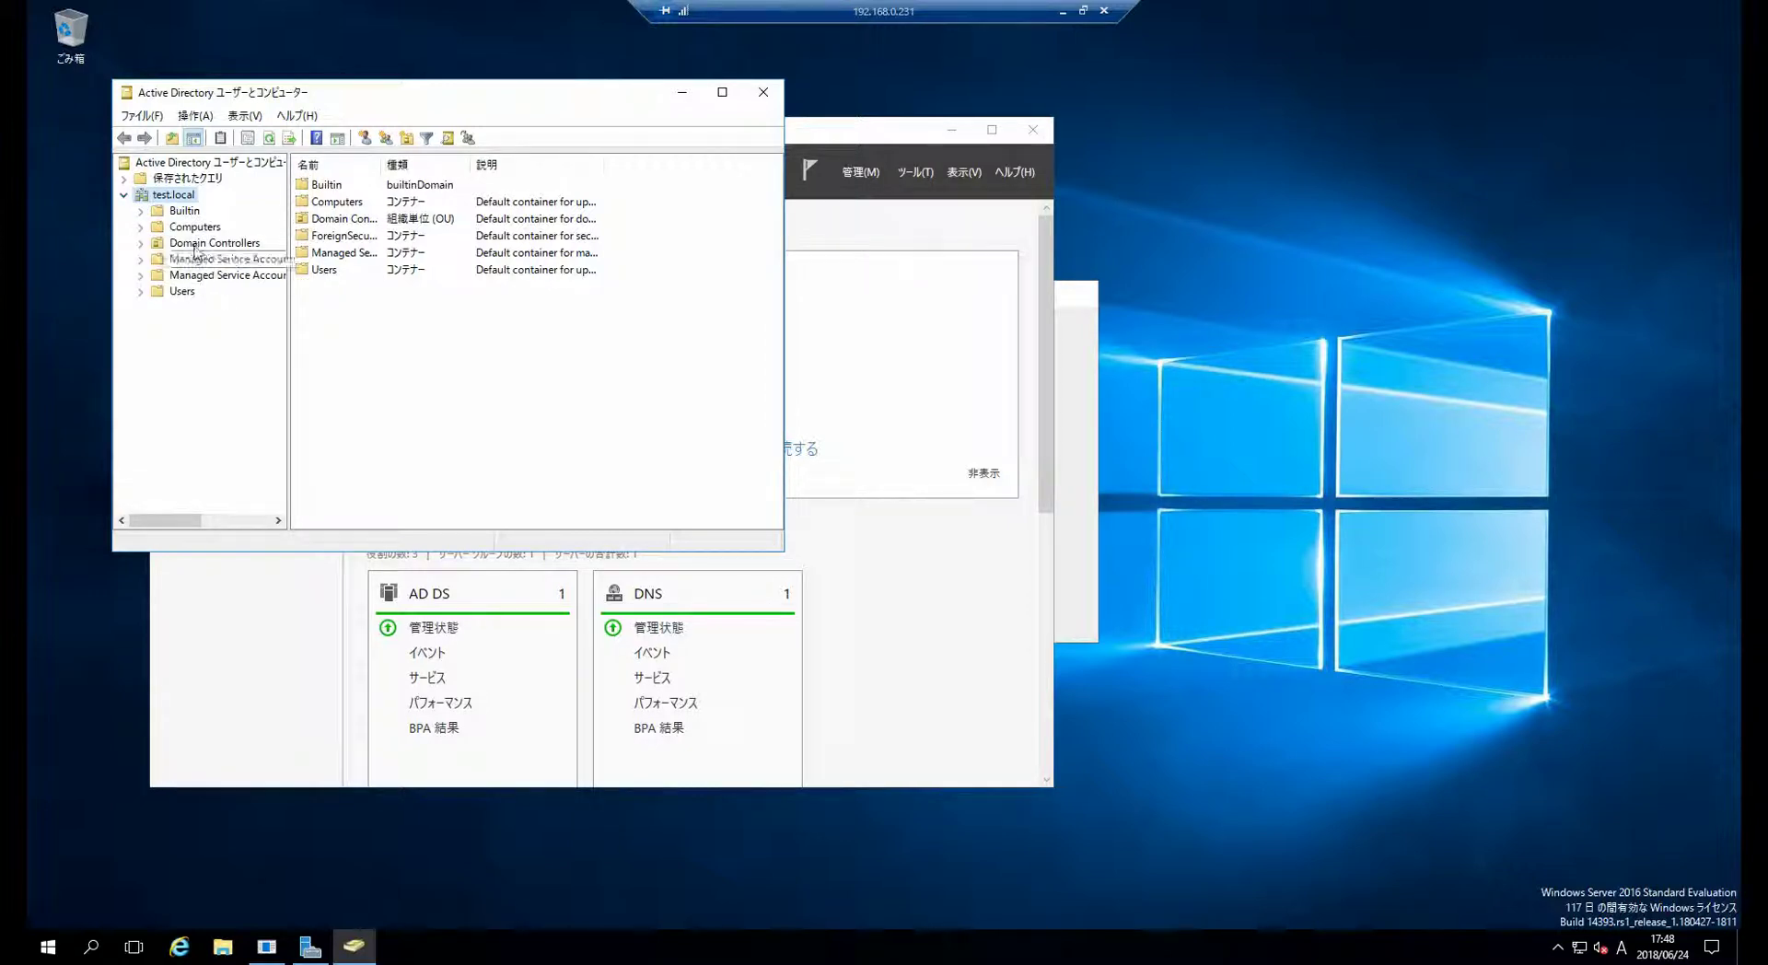
left_click(184, 211)
left_click(195, 227)
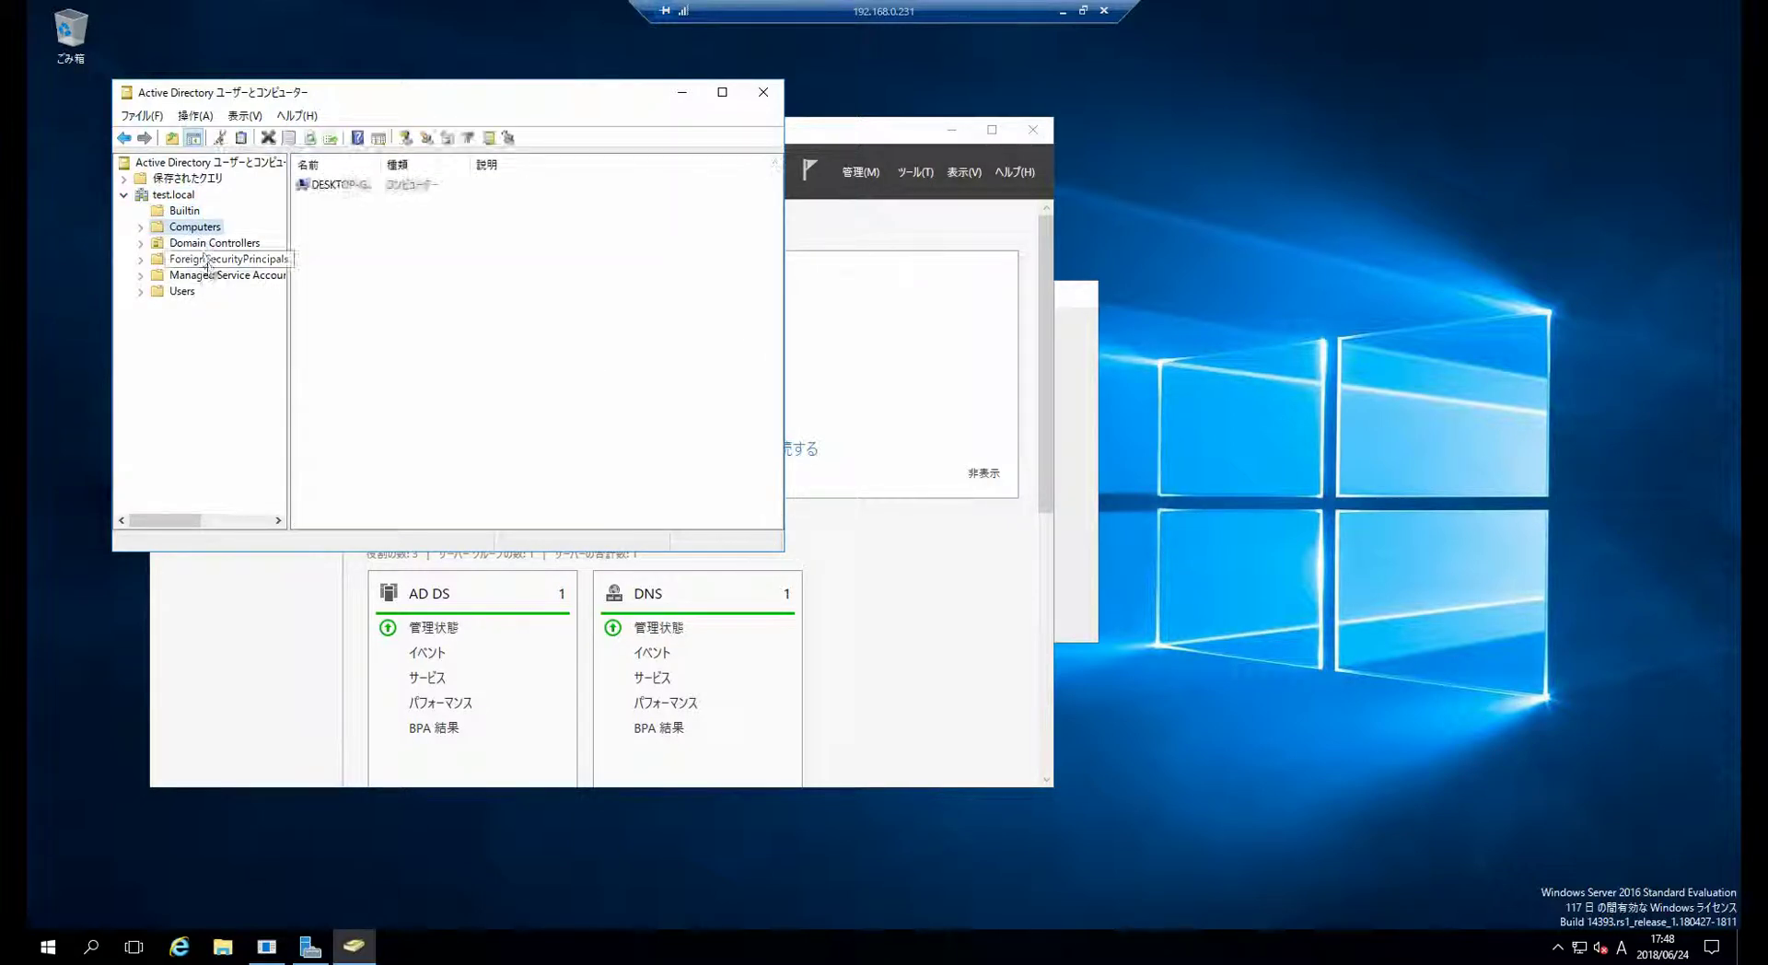
left_click(213, 242)
left_click(212, 259)
left_click(204, 274)
left_click(189, 291)
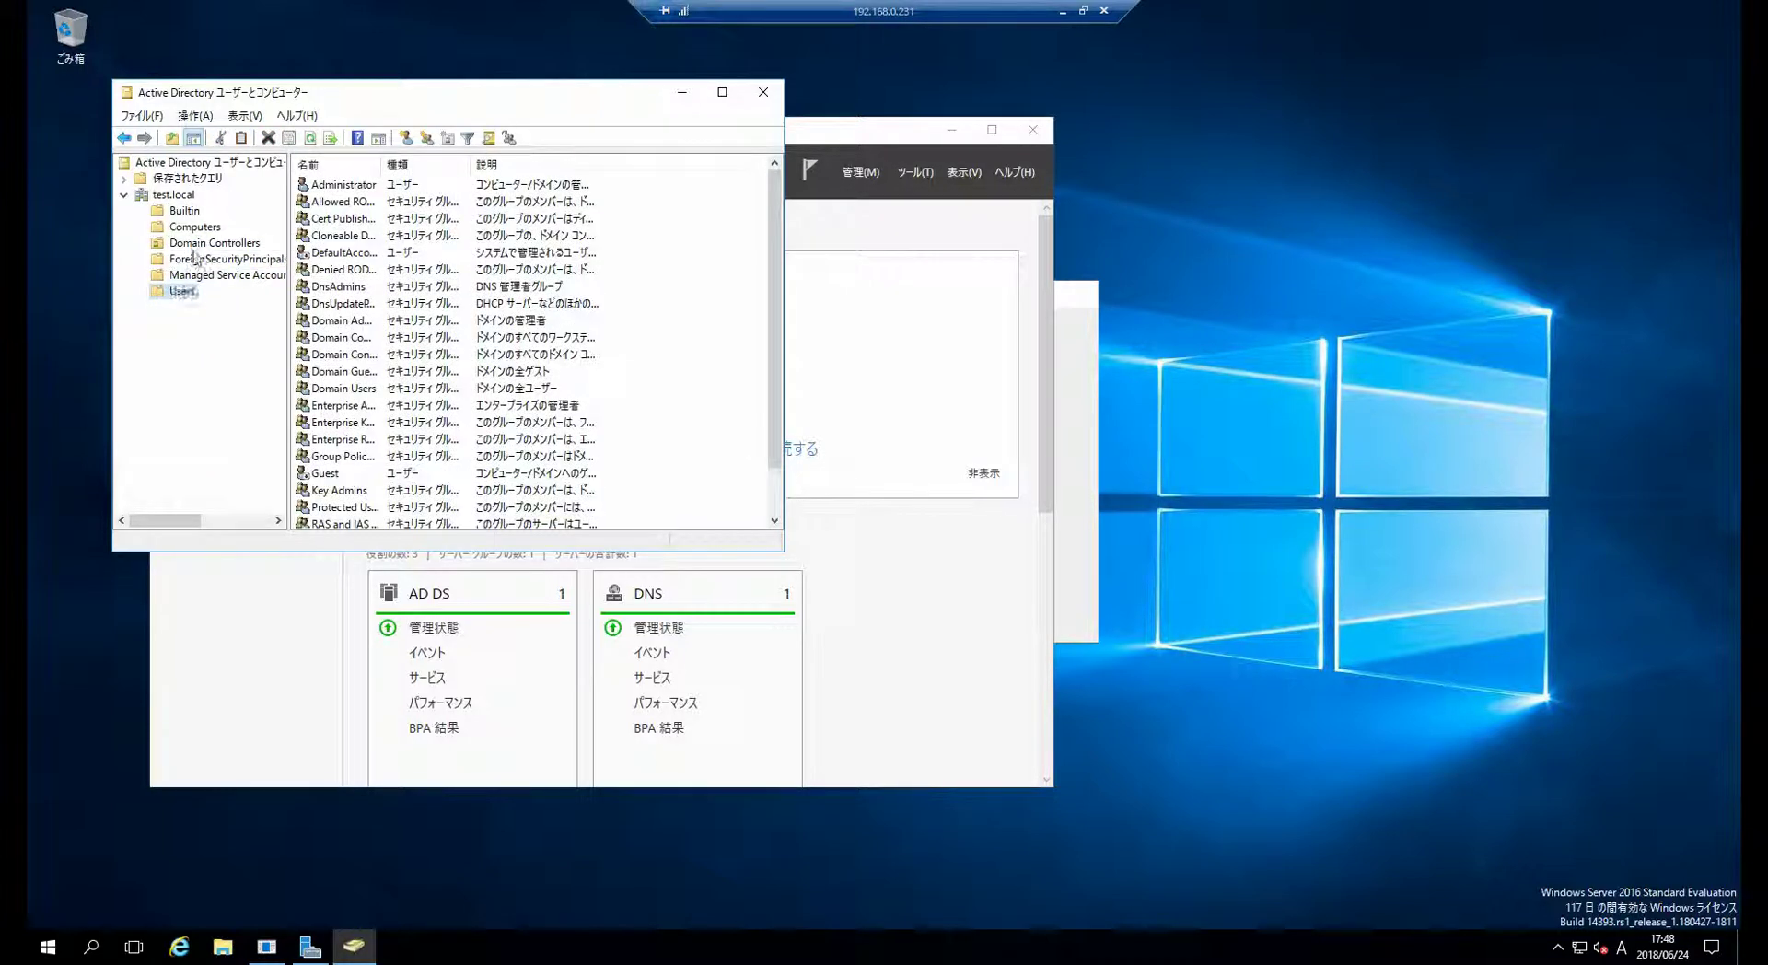
- Cycle through the test.local containers again, ending on the Builtin security groups
left_click(175, 196)
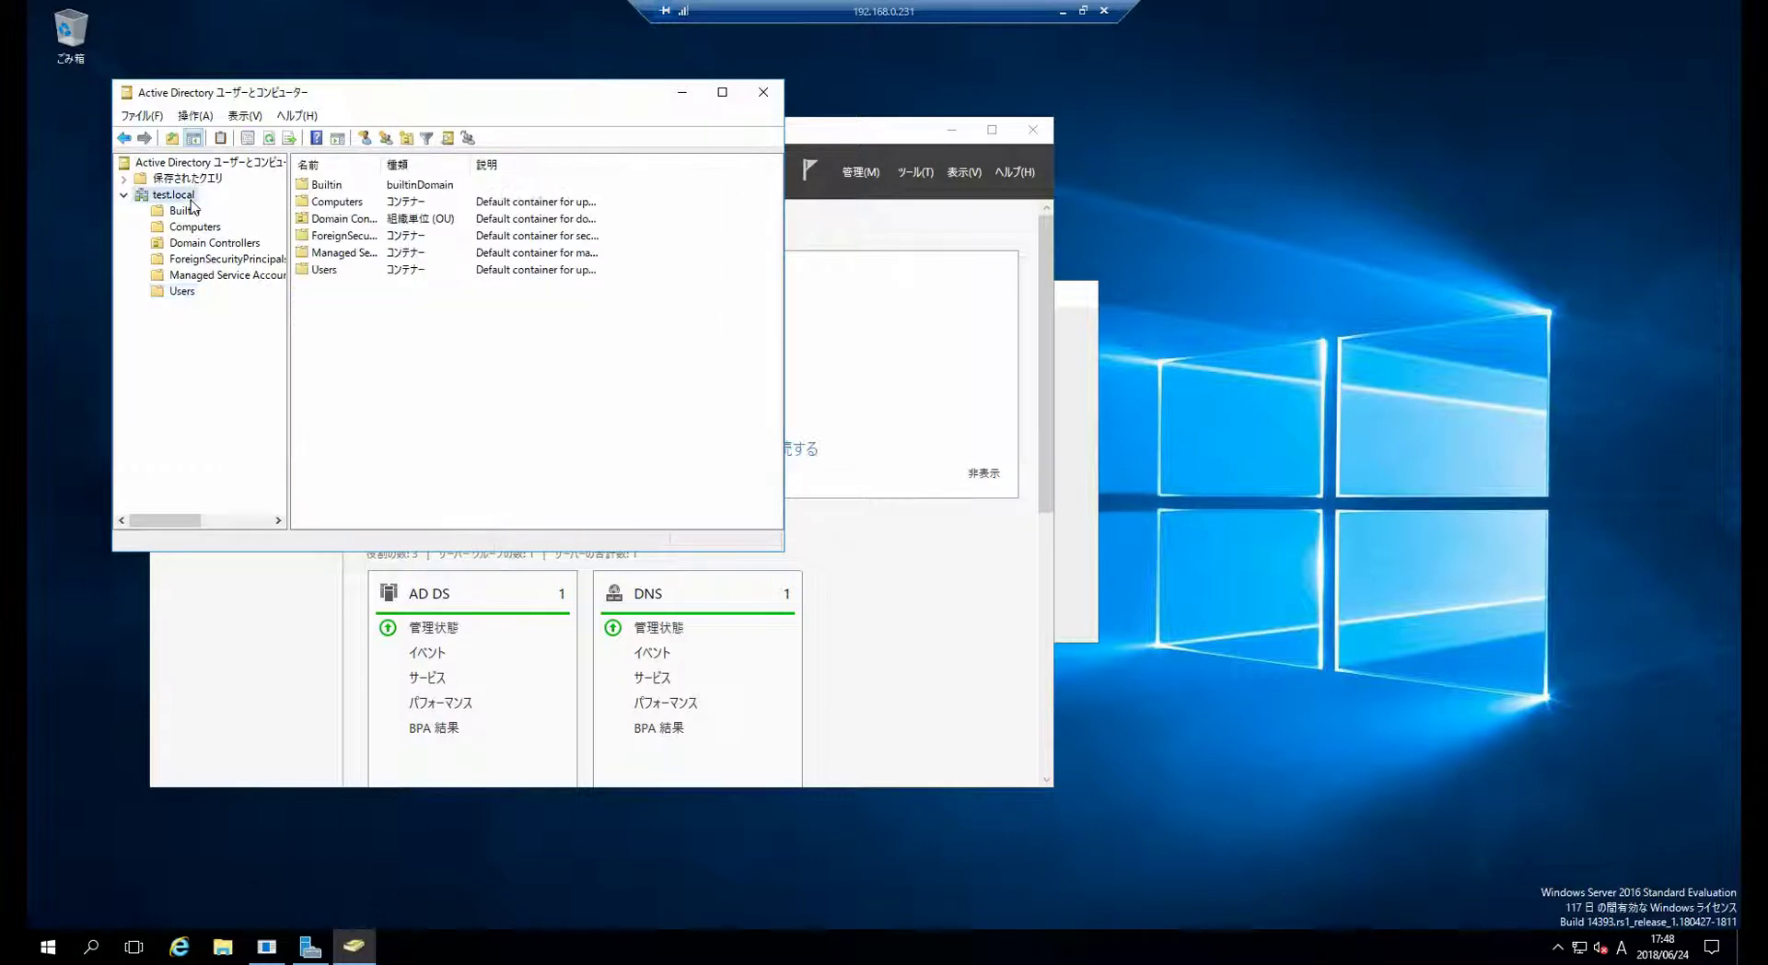
left_click(189, 211)
left_click(192, 227)
left_click(195, 242)
left_click(184, 195)
left_click(185, 211)
left_click(194, 227)
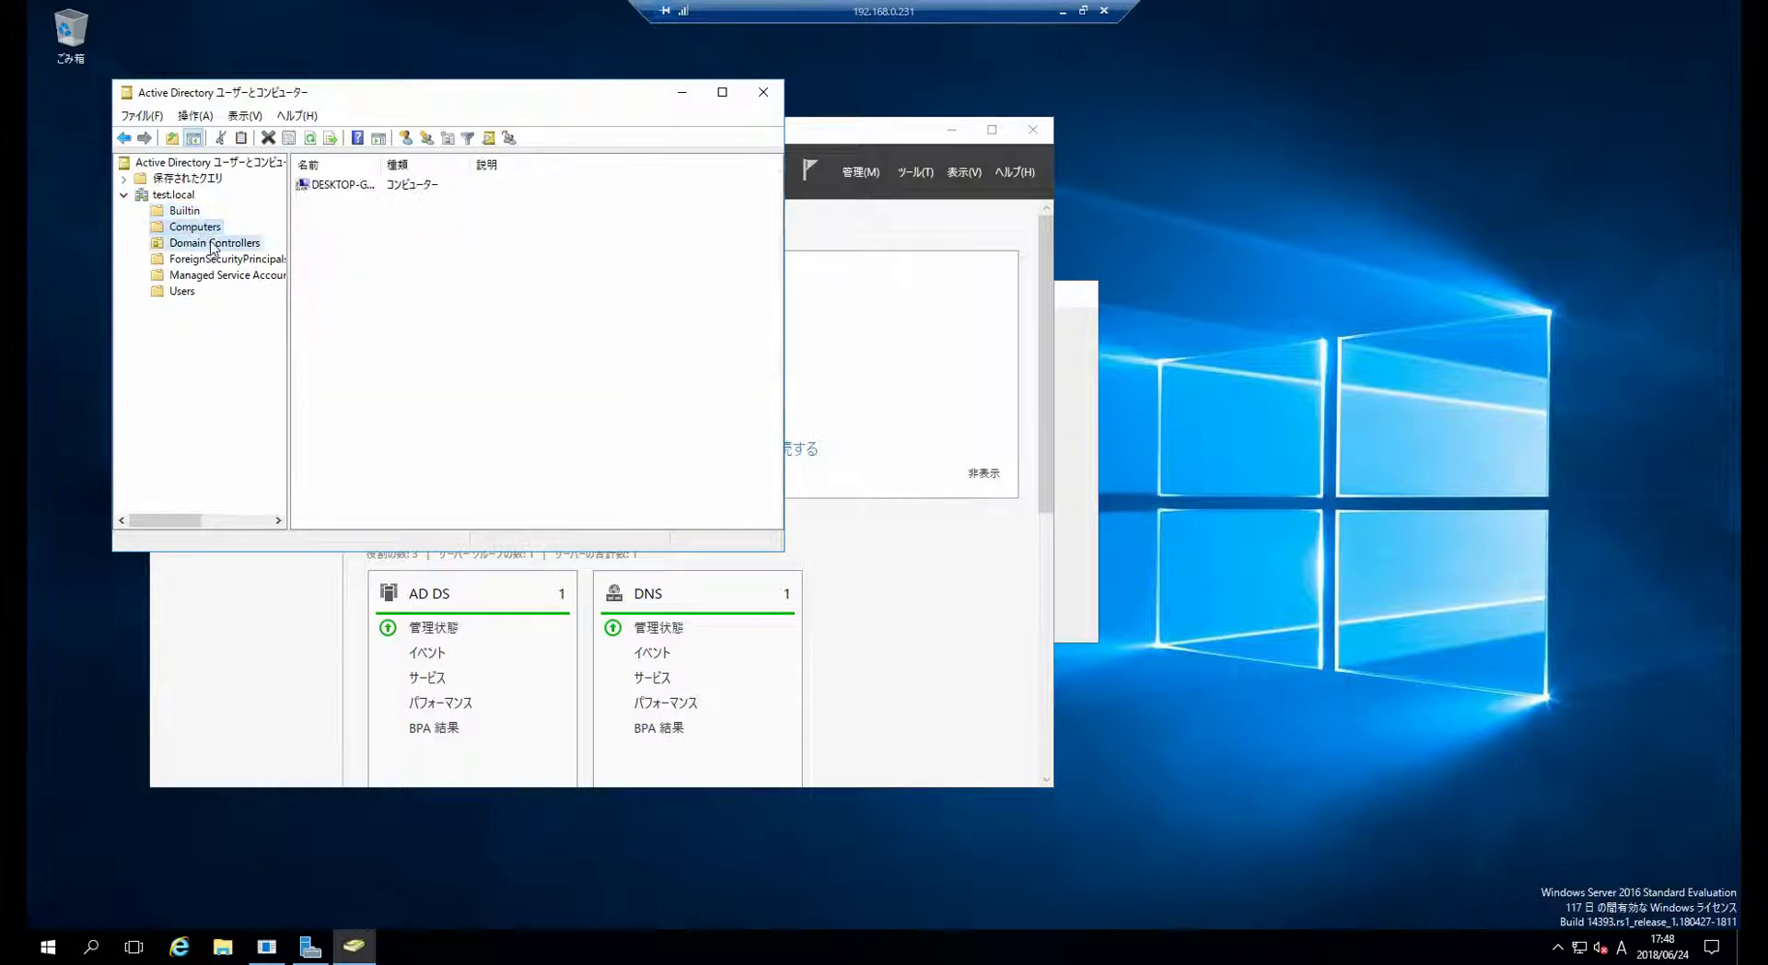
left_click(212, 243)
left_click(212, 275)
left_click(205, 291)
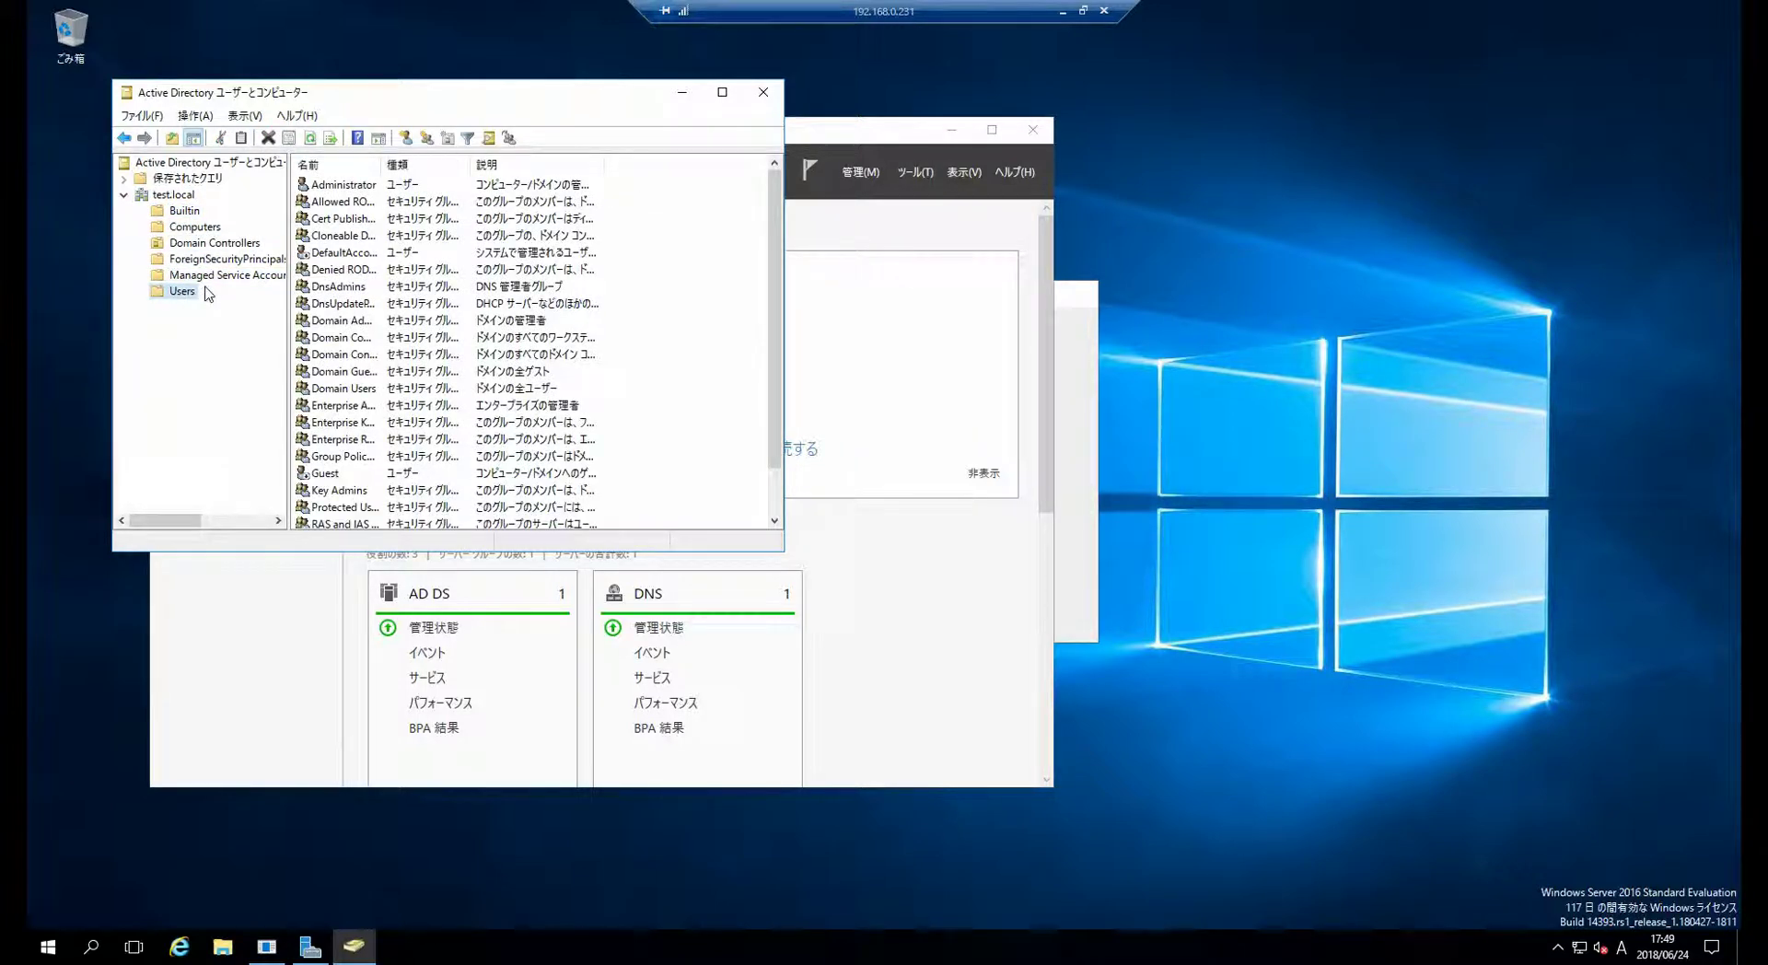
left_click(208, 276)
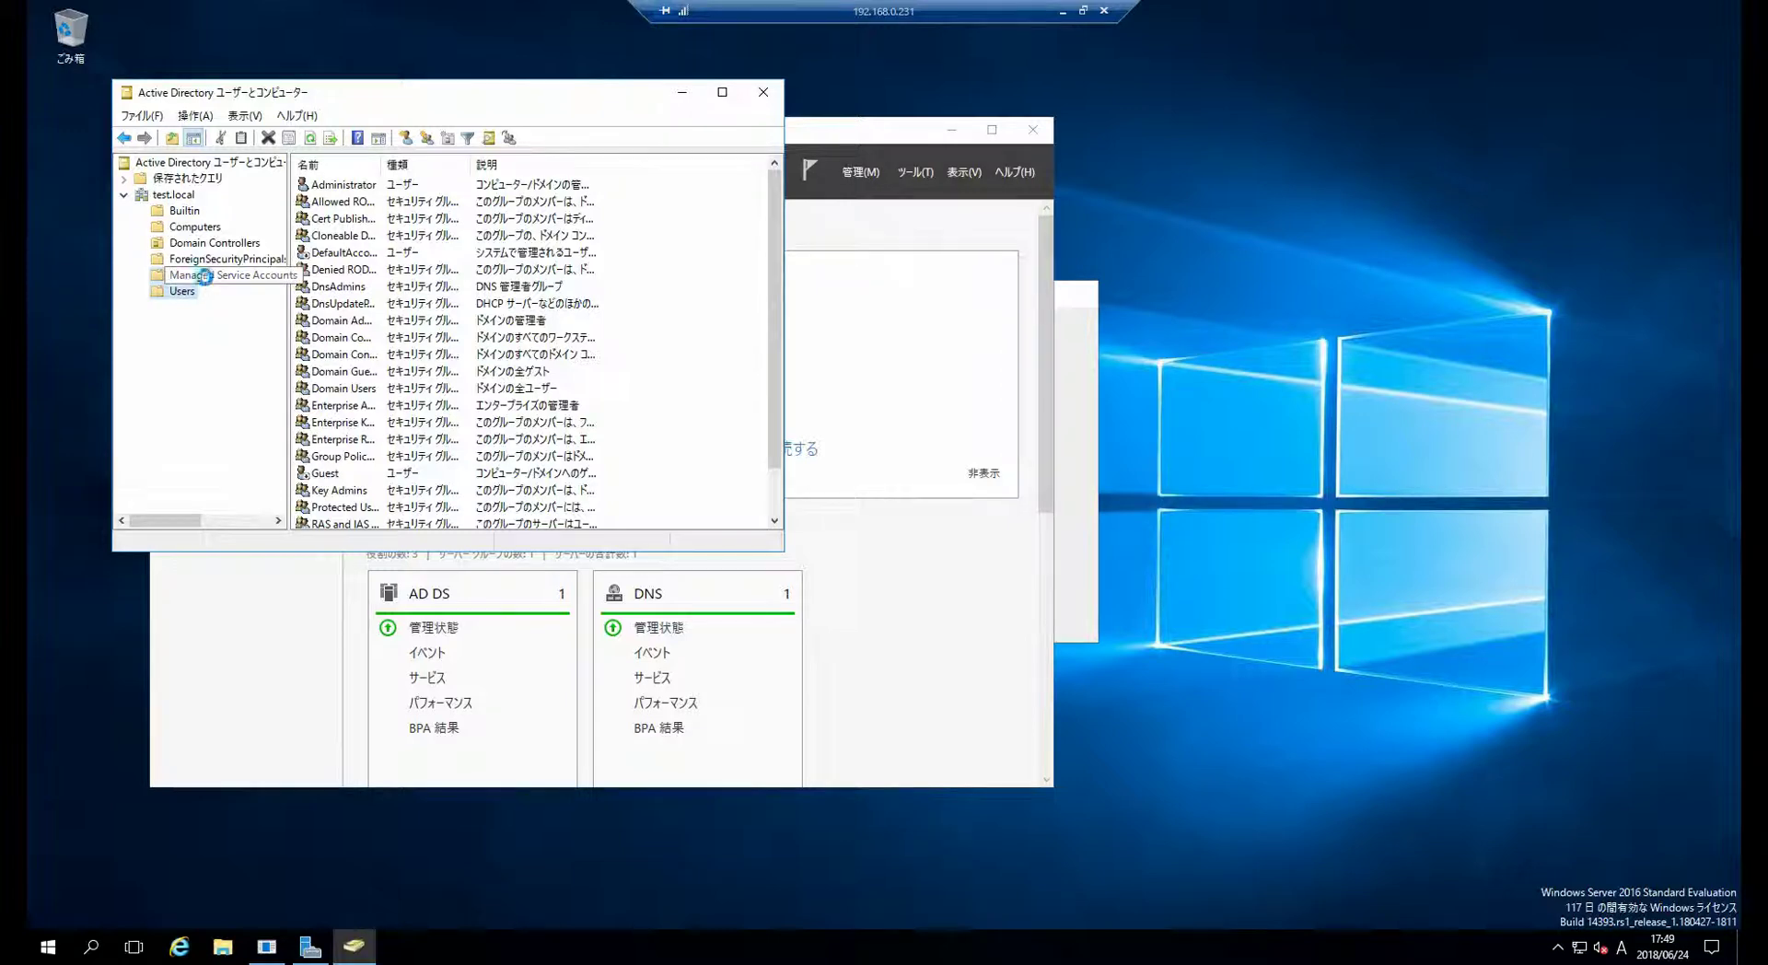
left_click(210, 258)
left_click(210, 243)
left_click(197, 227)
left_click(190, 213)
left_click(195, 227)
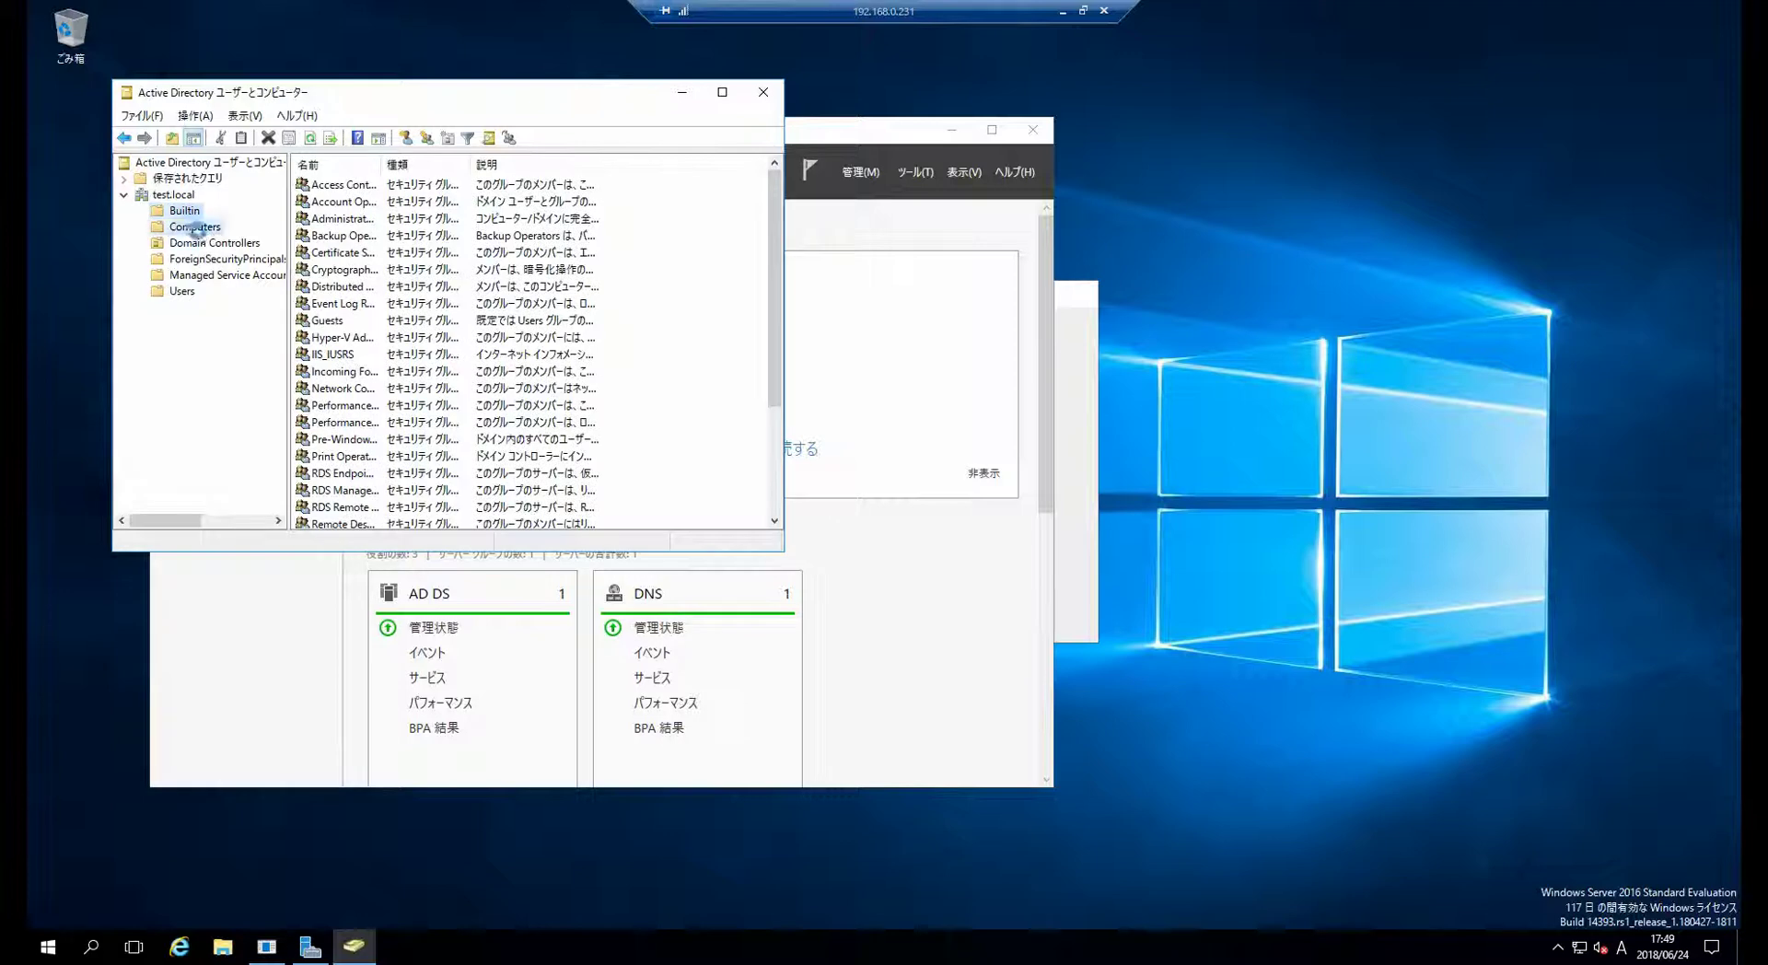
left_click(208, 243)
left_click(211, 259)
left_click(208, 275)
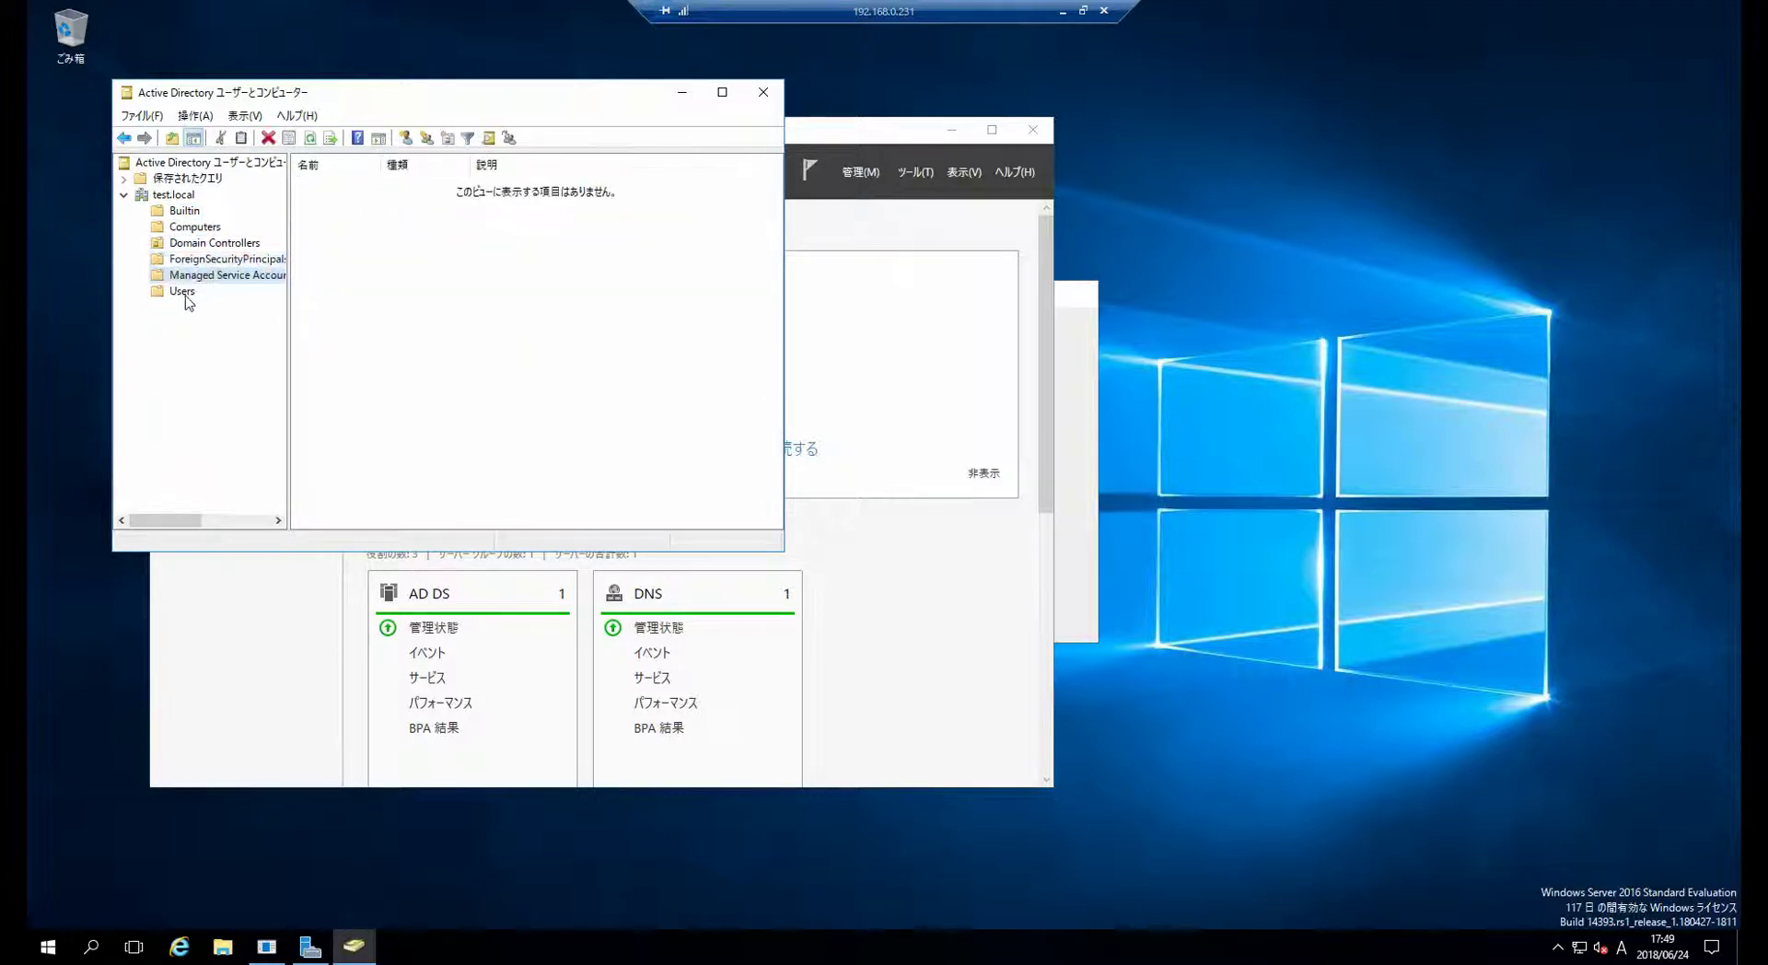
left_click(189, 291)
left_click(203, 274)
left_click(210, 259)
left_click(208, 243)
left_click(193, 226)
left_click(187, 211)
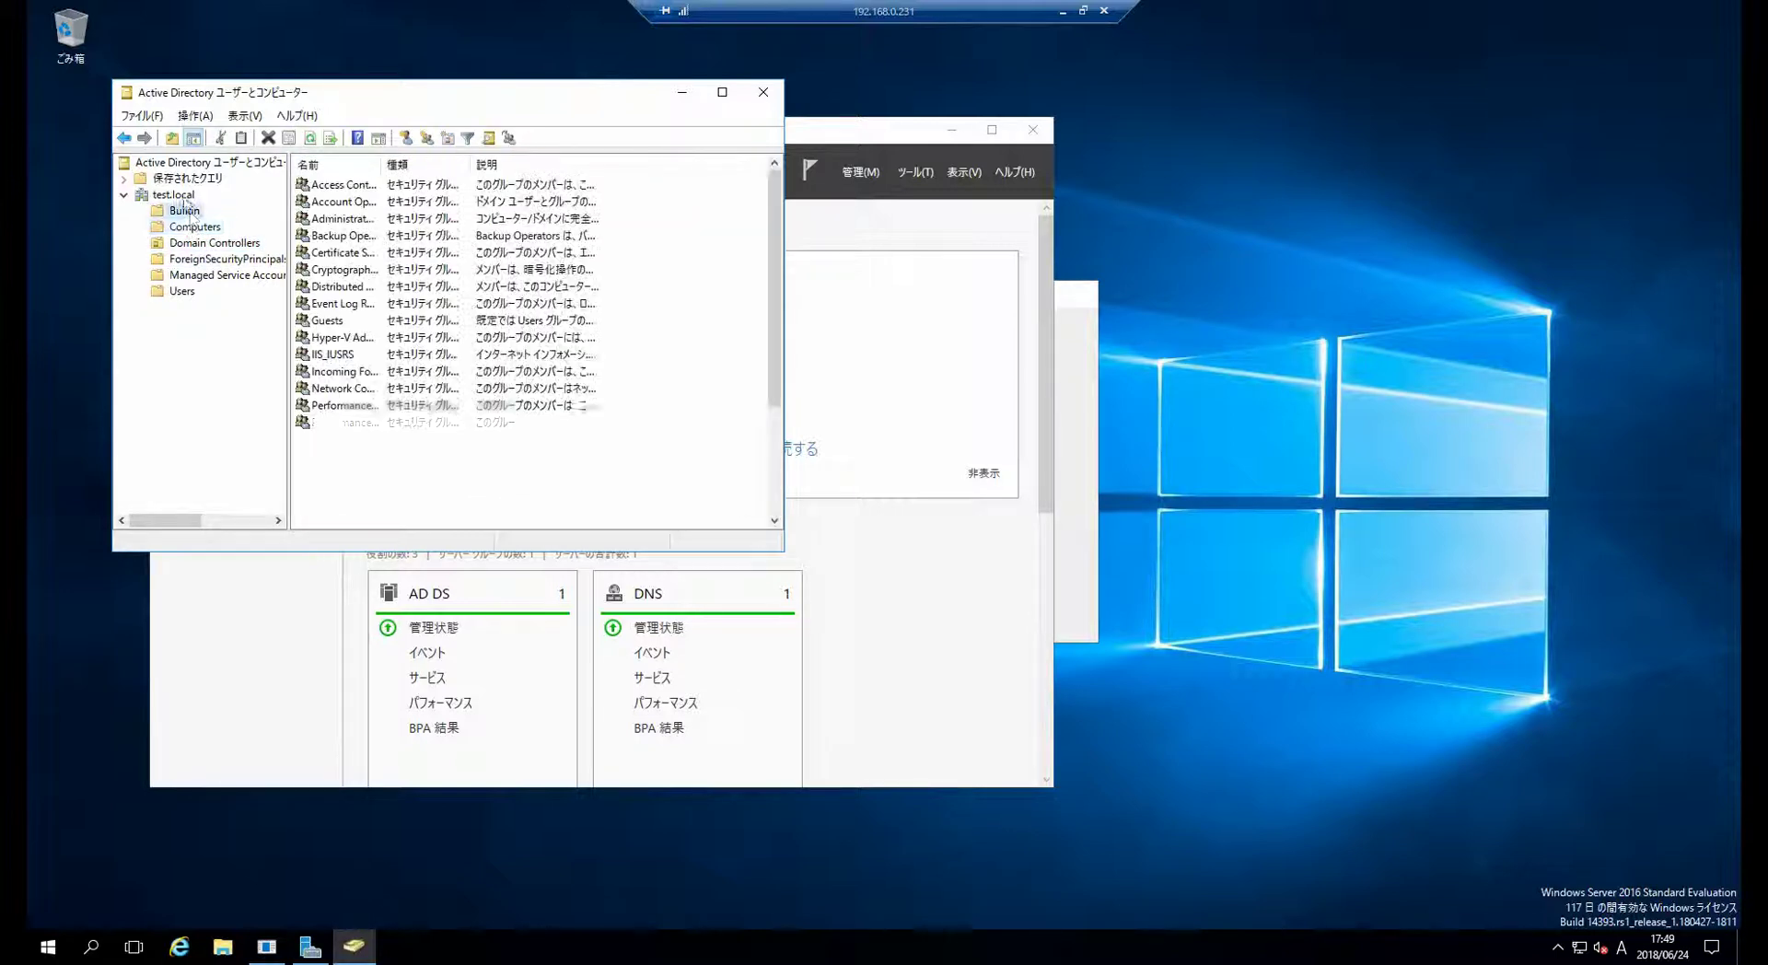
- Open the test.local domain's context menu, then dismiss it without creating anything
right_click(182, 195)
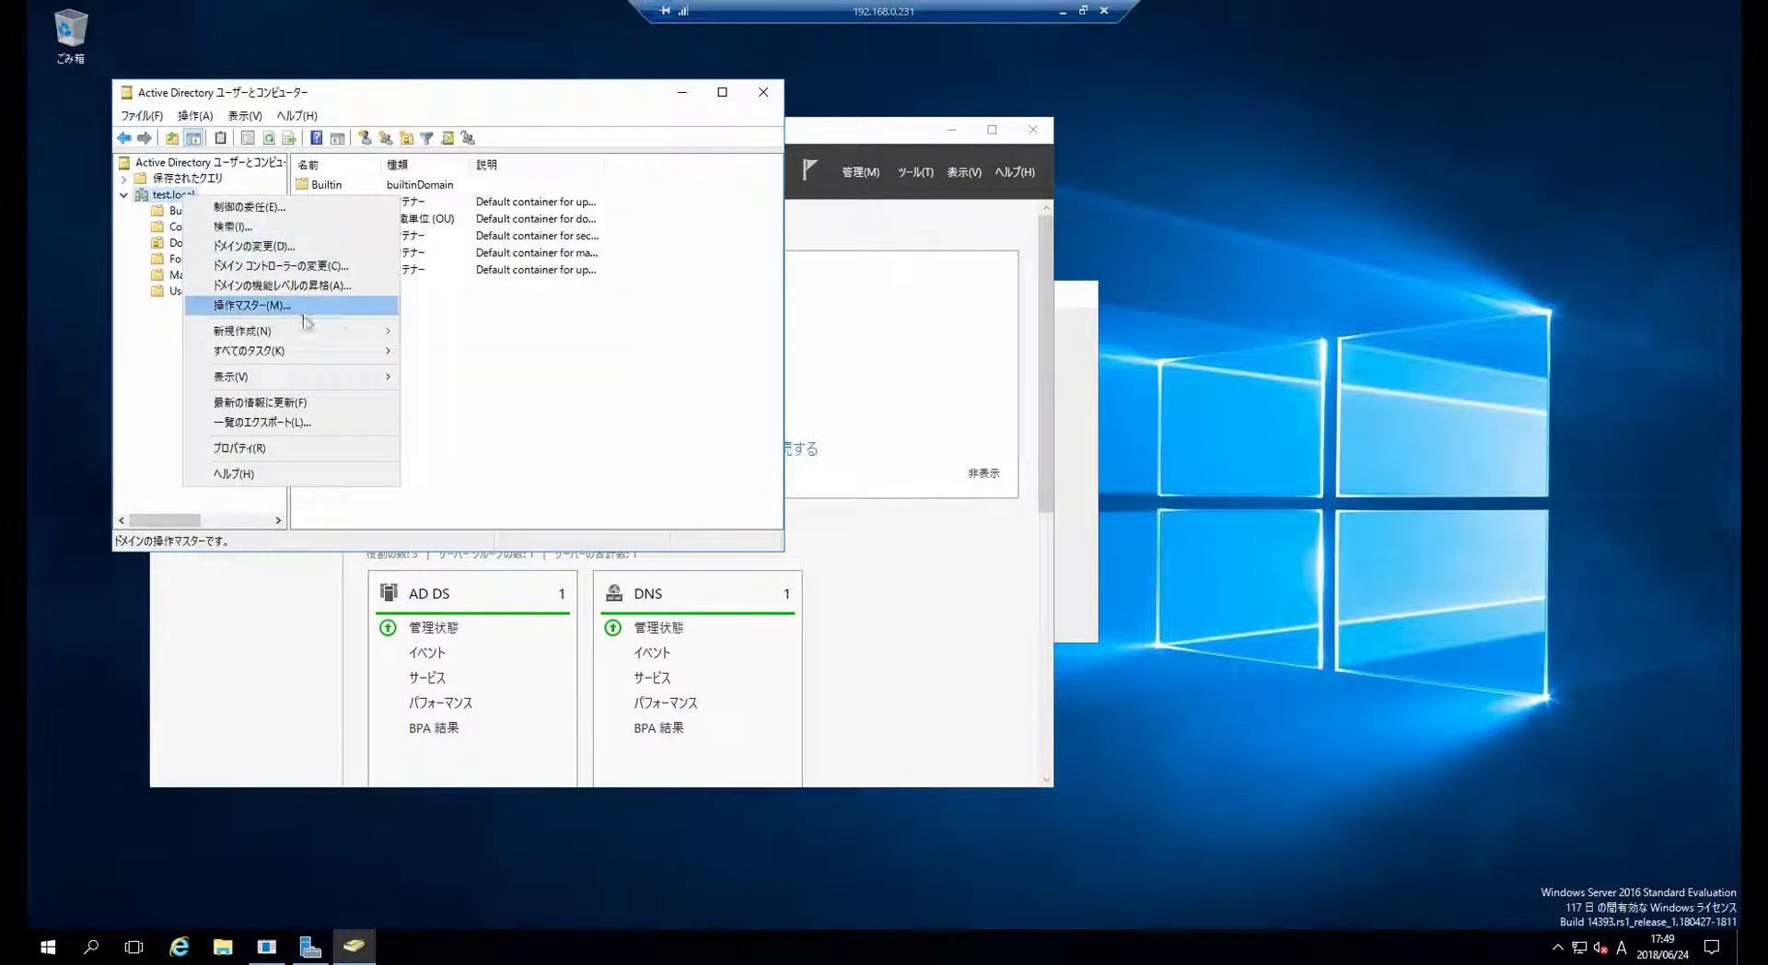
mouse_move(318, 334)
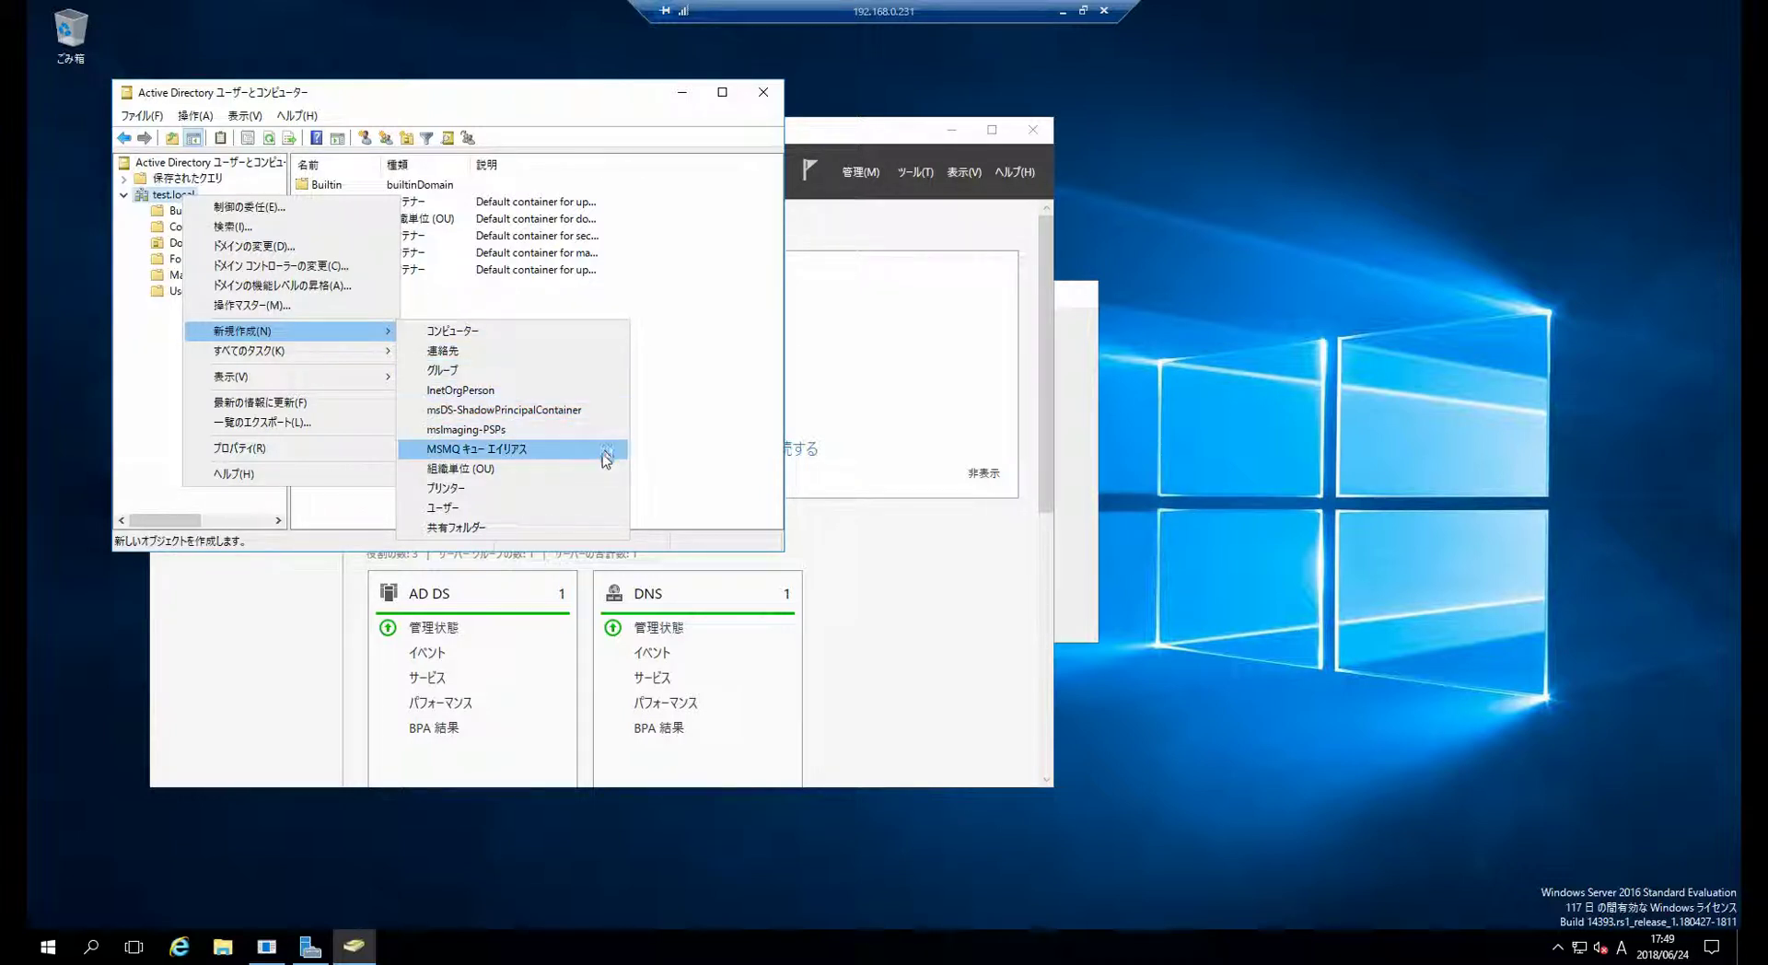
key("Escape")
key("Escape")
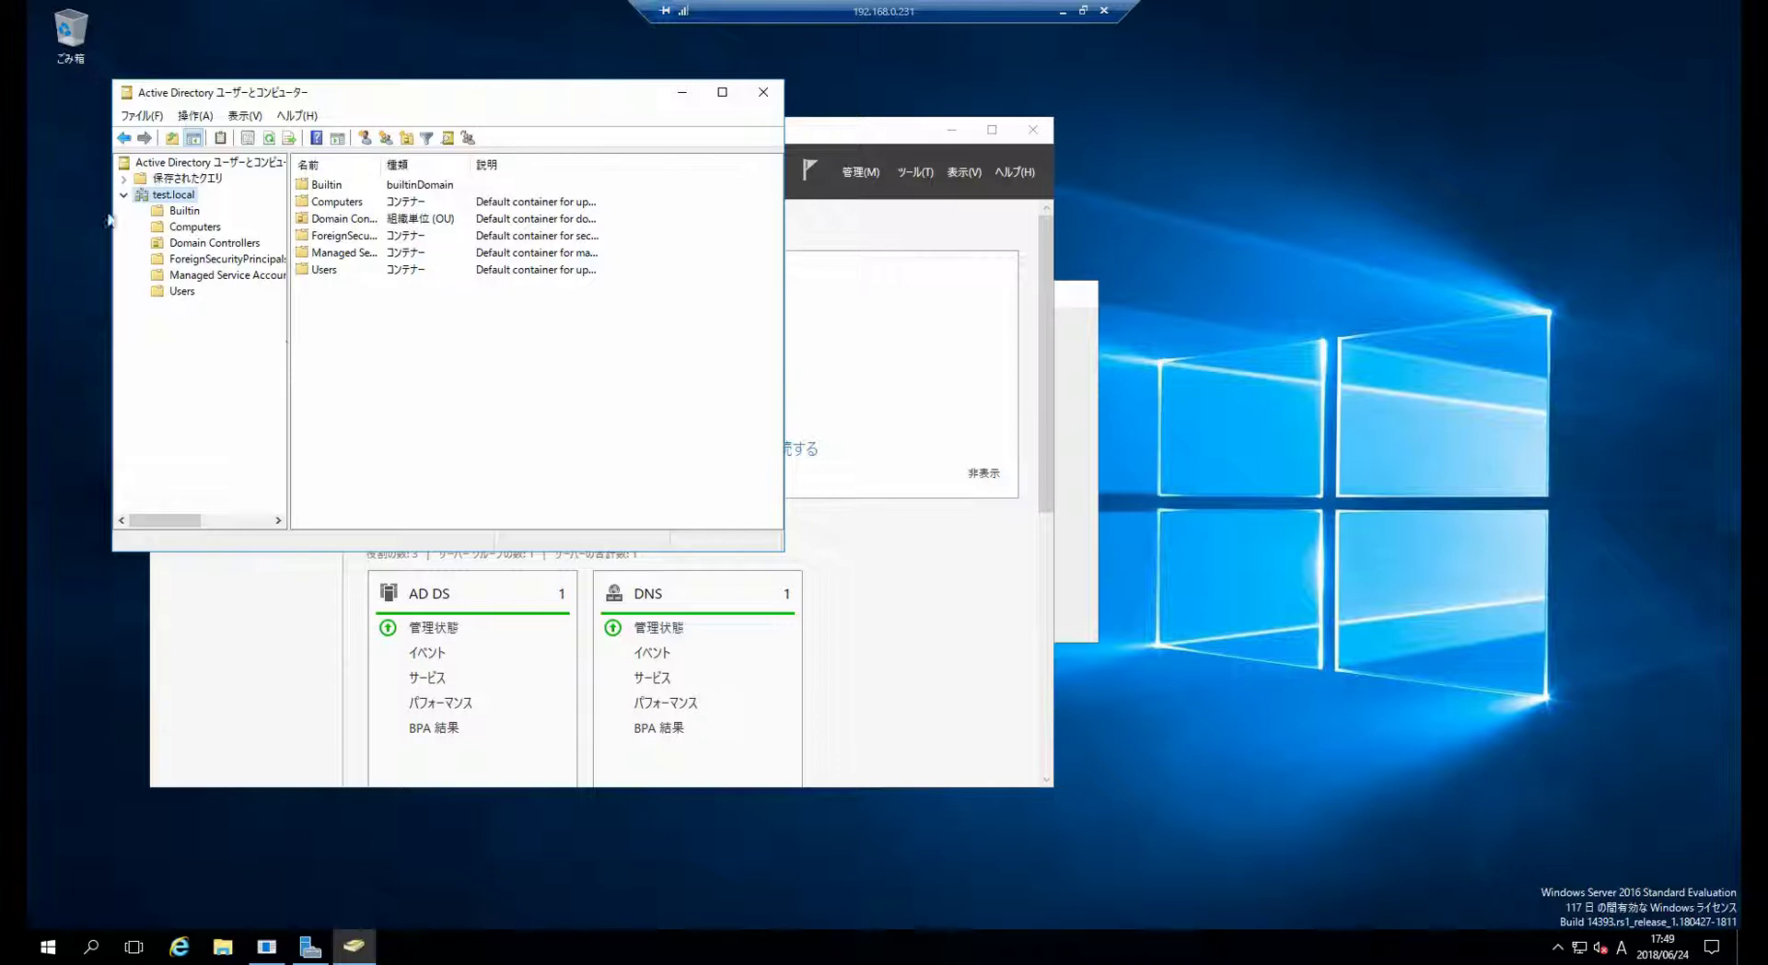
- Select the Users container and choose New > User from its context menu
left_click(182, 291)
scroll(364, 327, "down", 1)
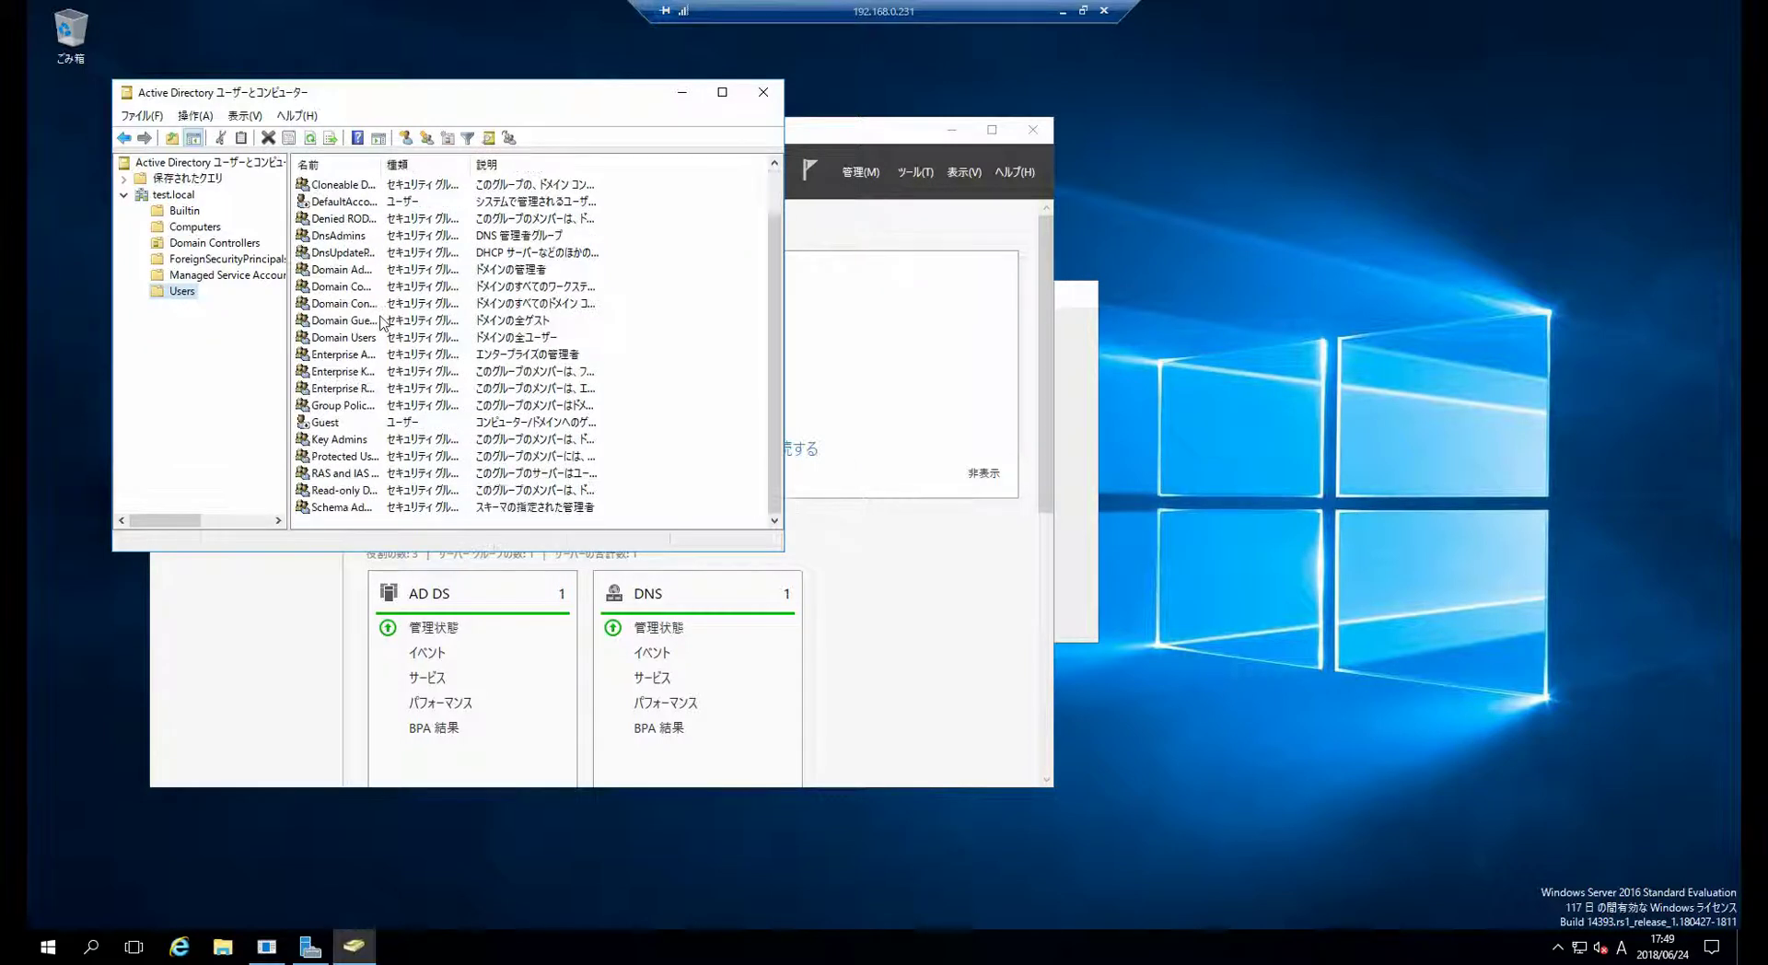
right_click(189, 296)
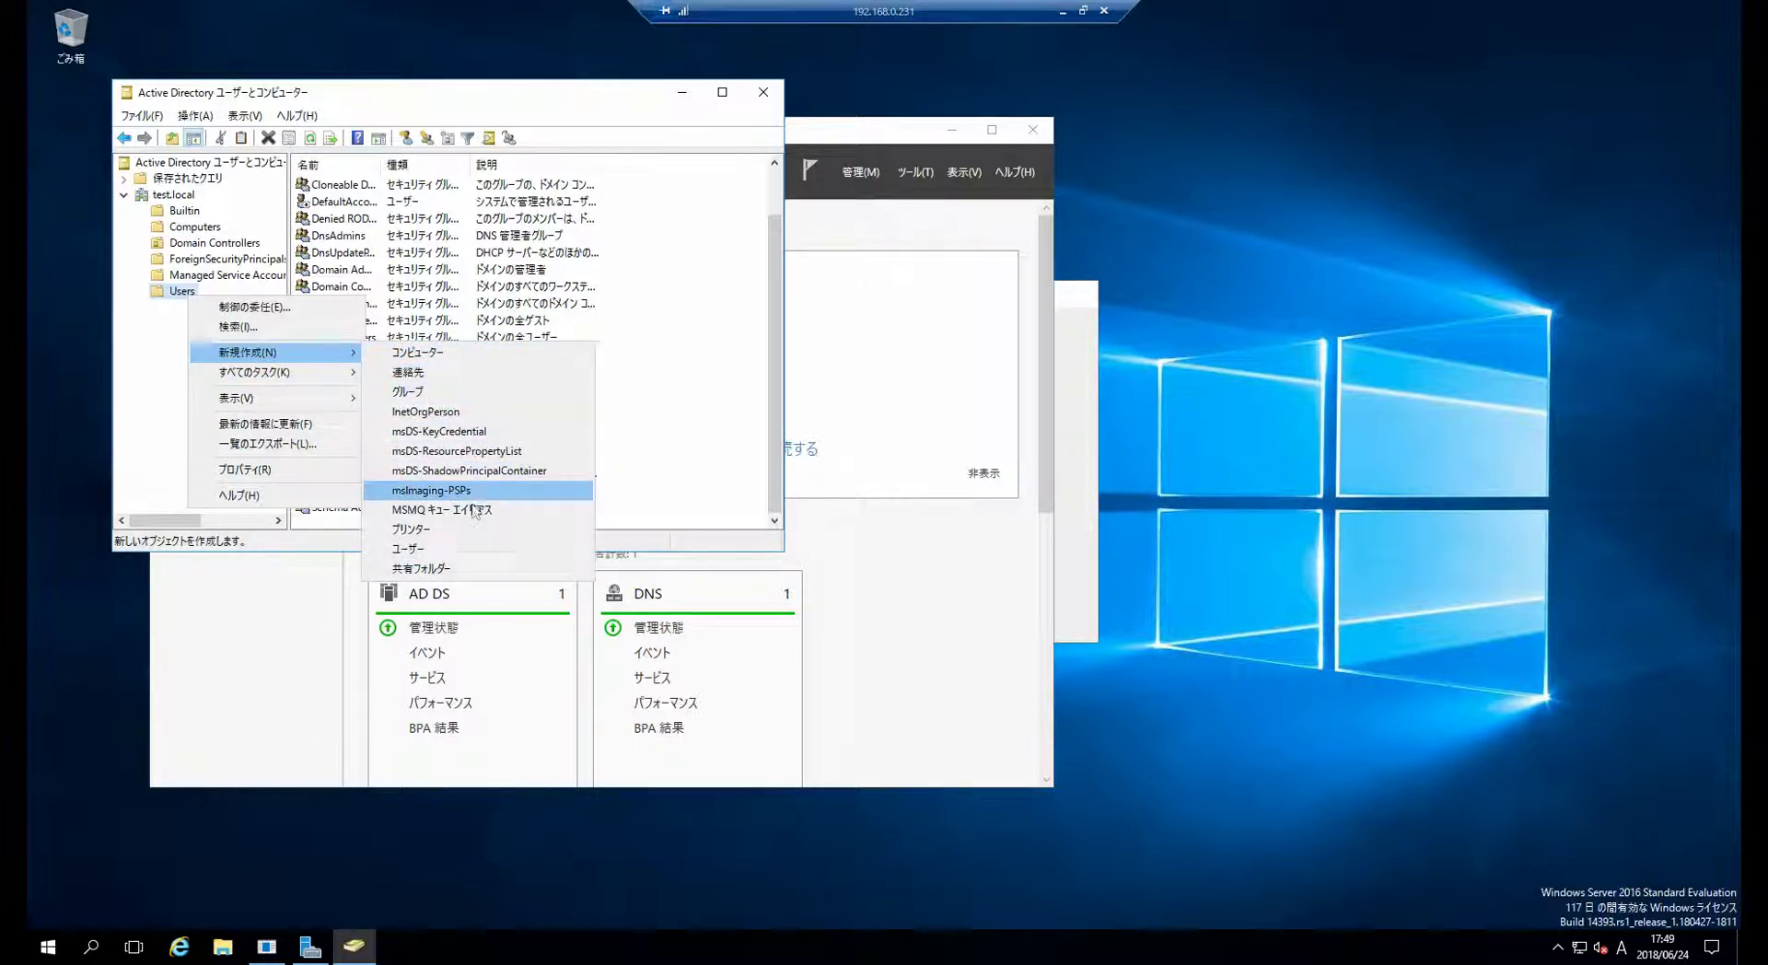
left_click(479, 549)
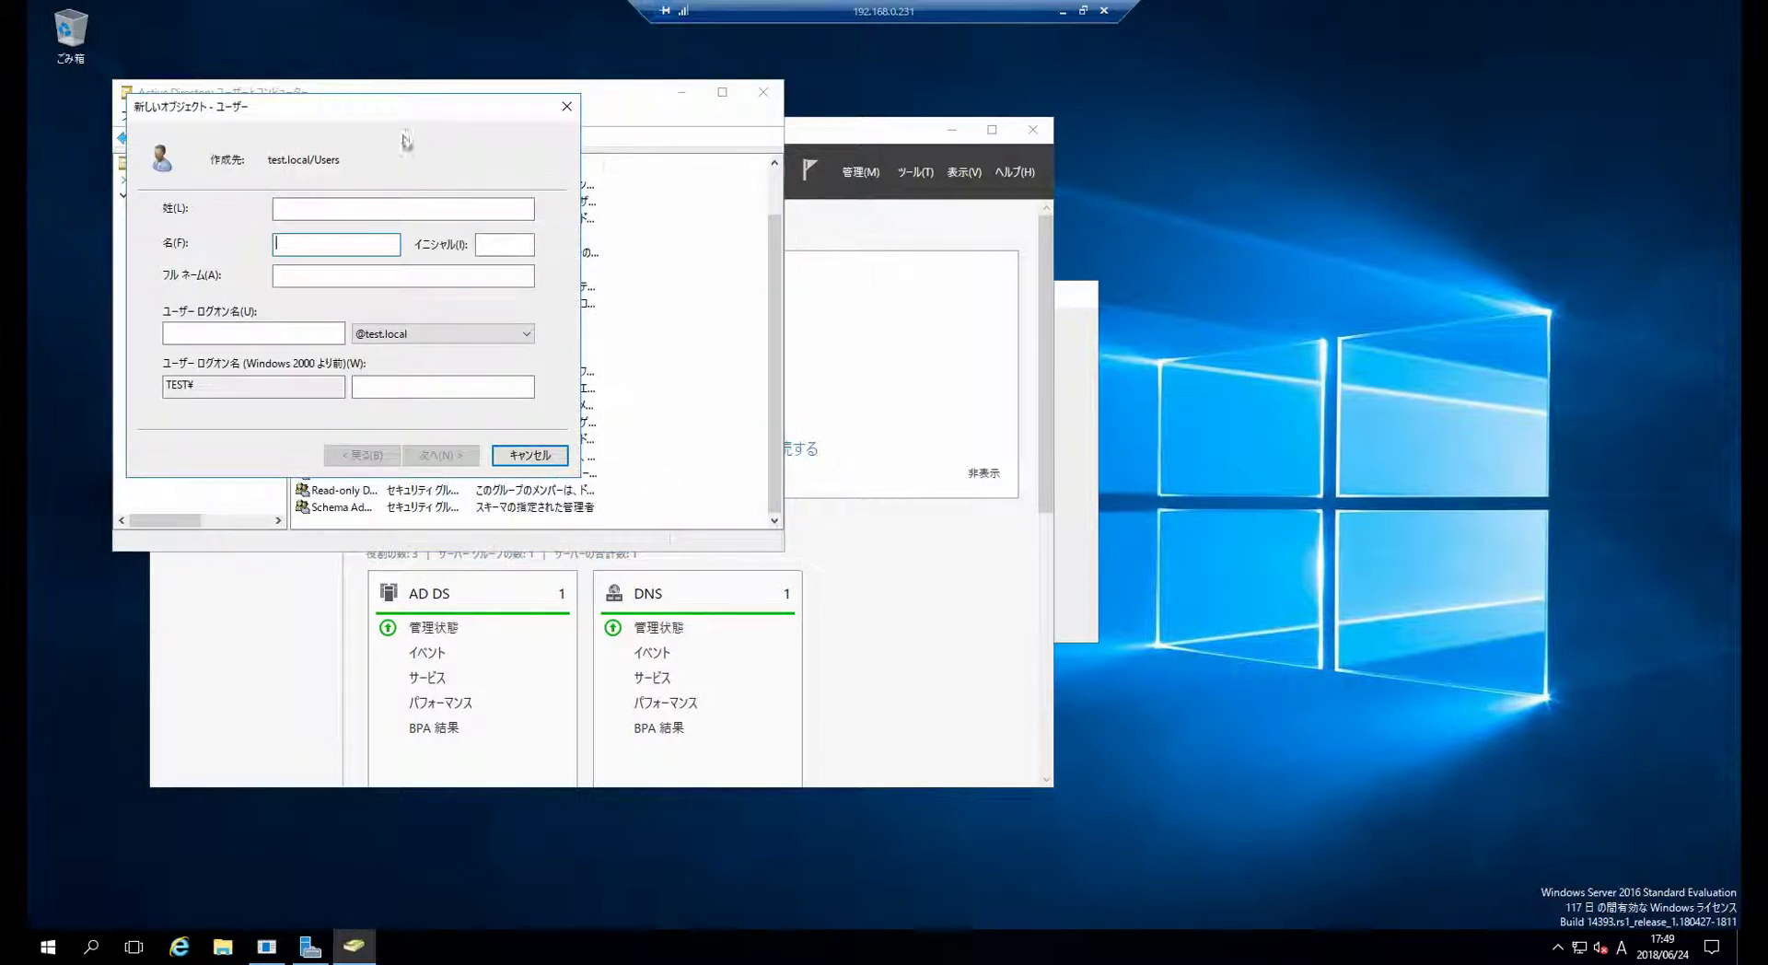
- Enter user1 as the name and logon name, then go to the password page
left_click_drag(397, 125, 829, 351)
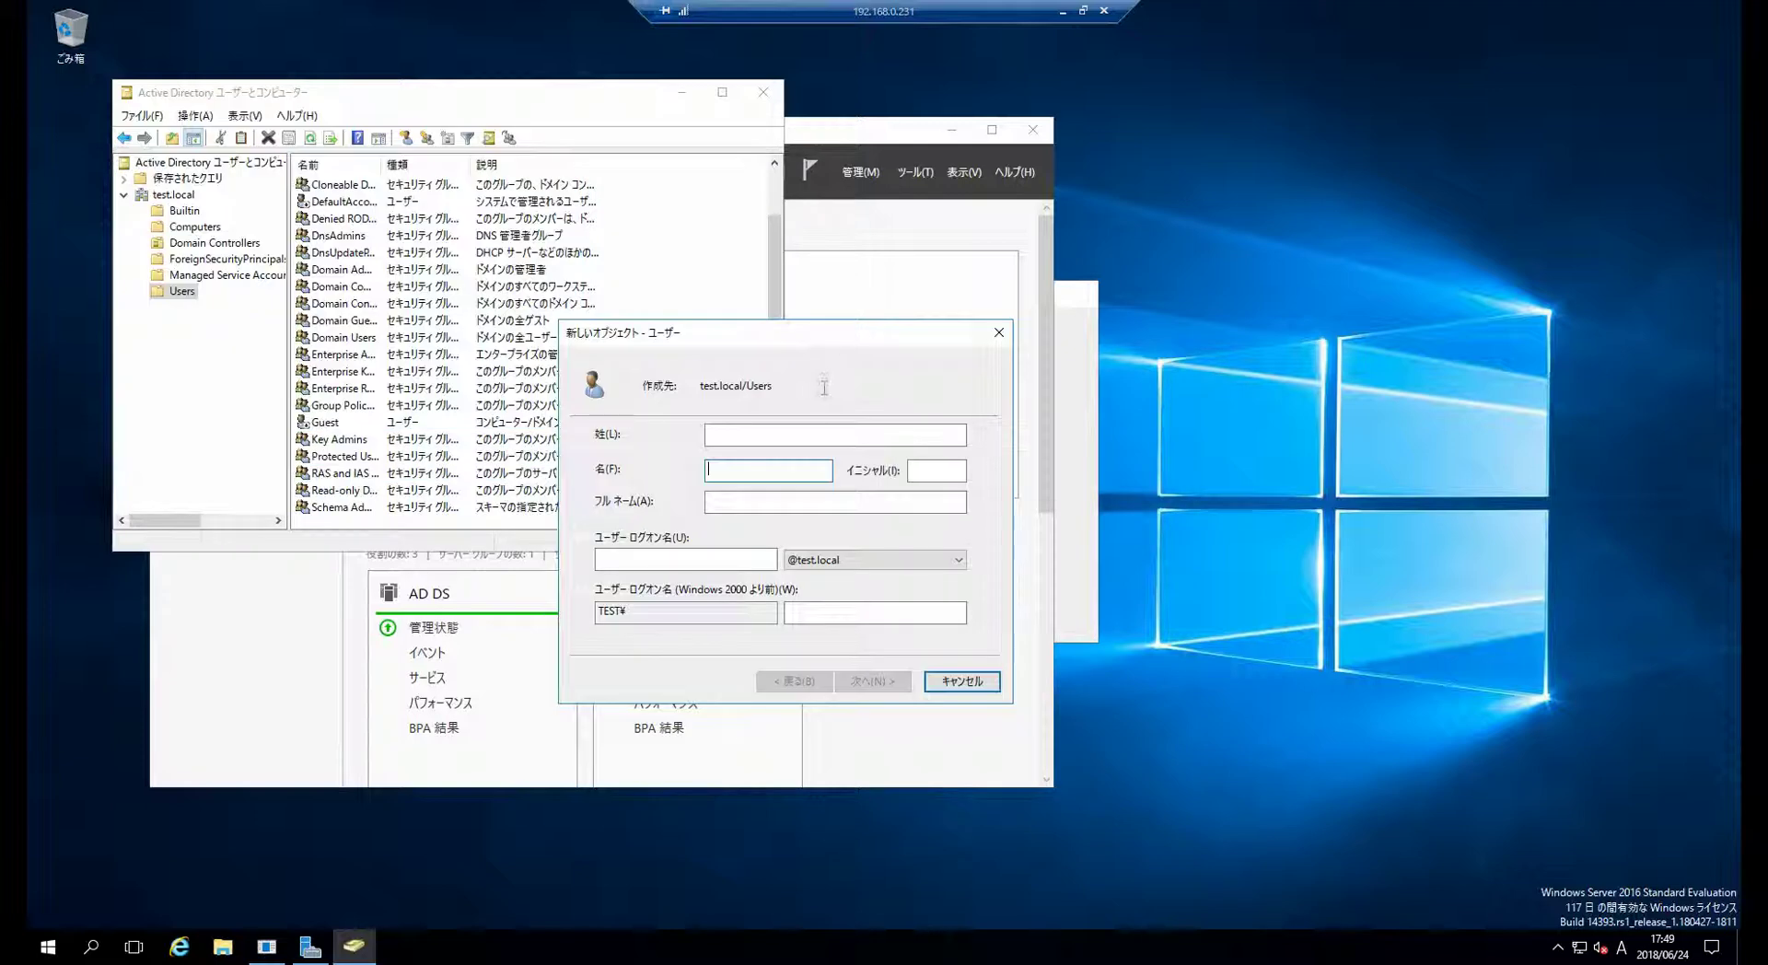
type("user1")
key("Tab")
key("Tab")
key("Tab")
type("user1")
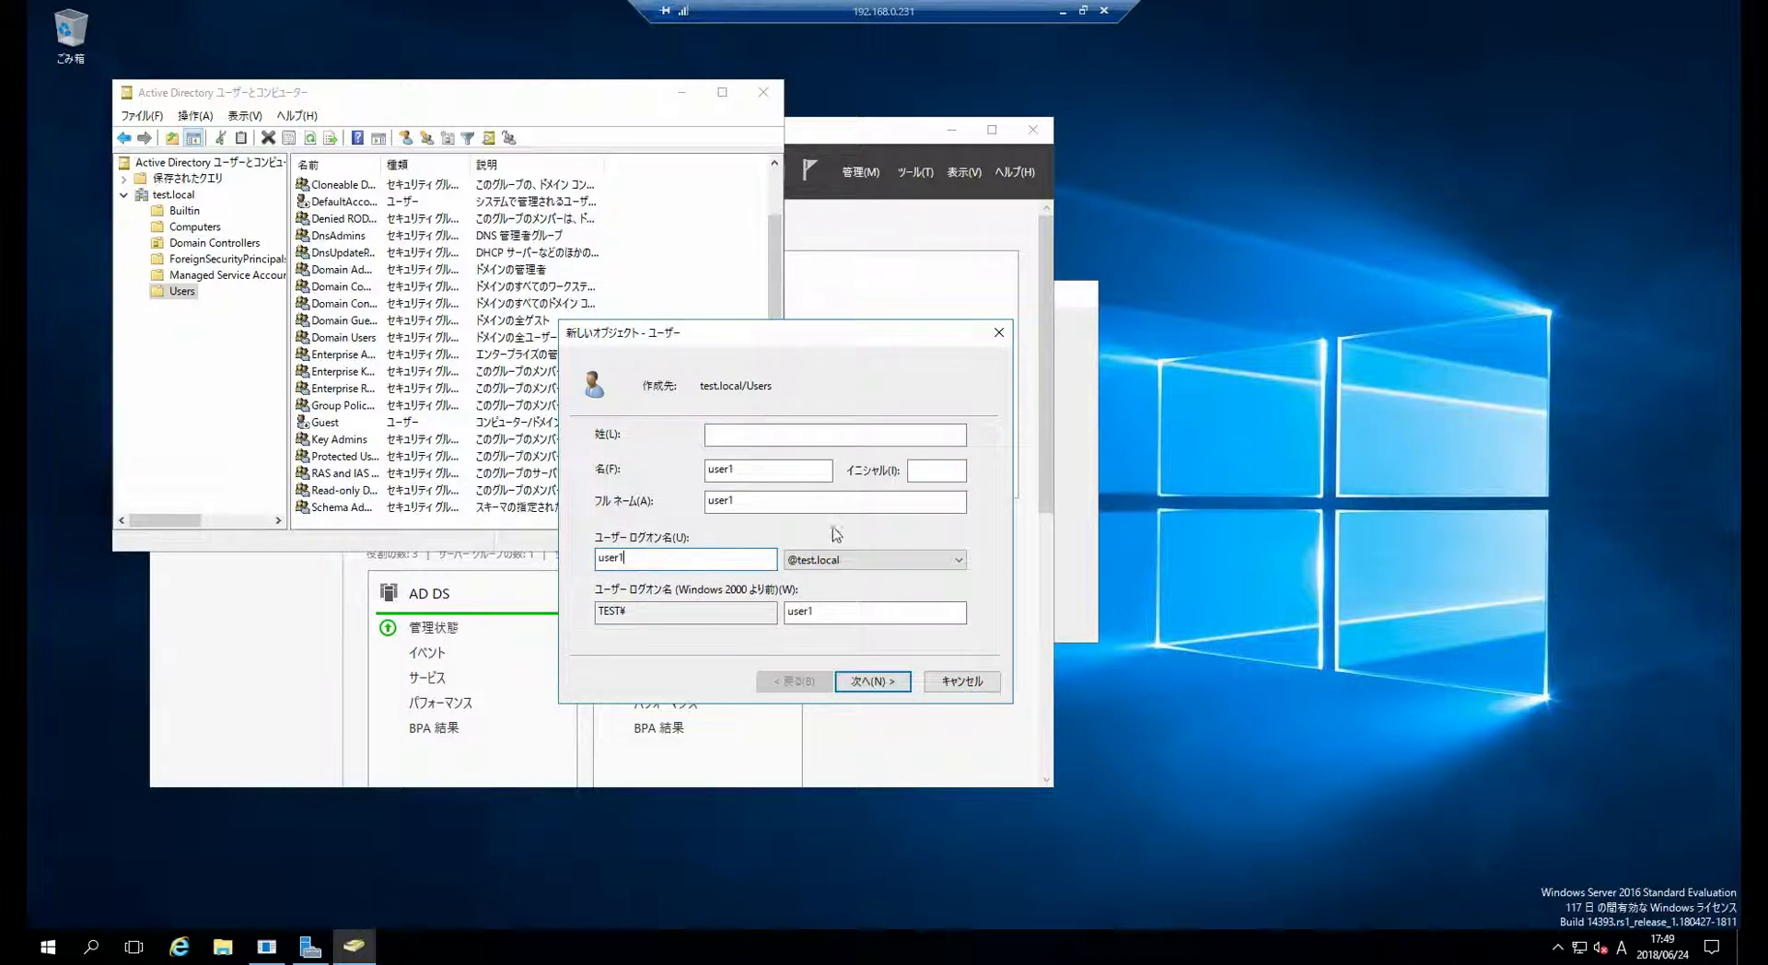
left_click(901, 690)
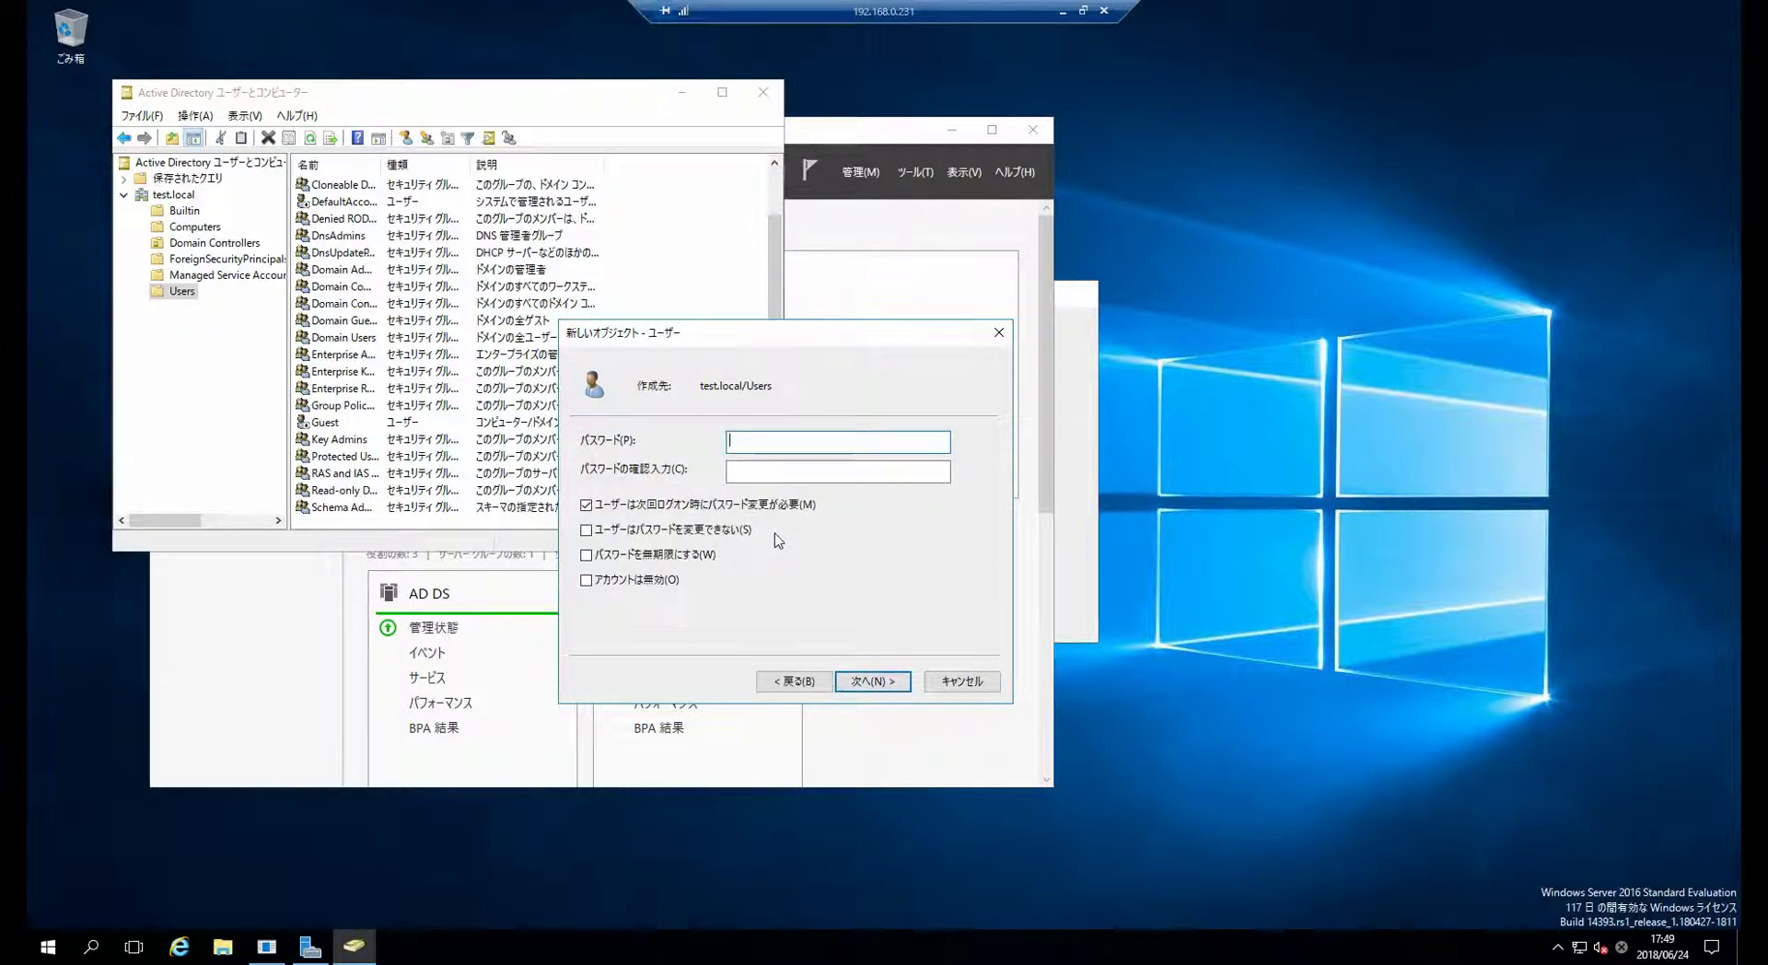
- Set and confirm user1's password, disable forced password change at next logon, and finish
left_click(719, 509)
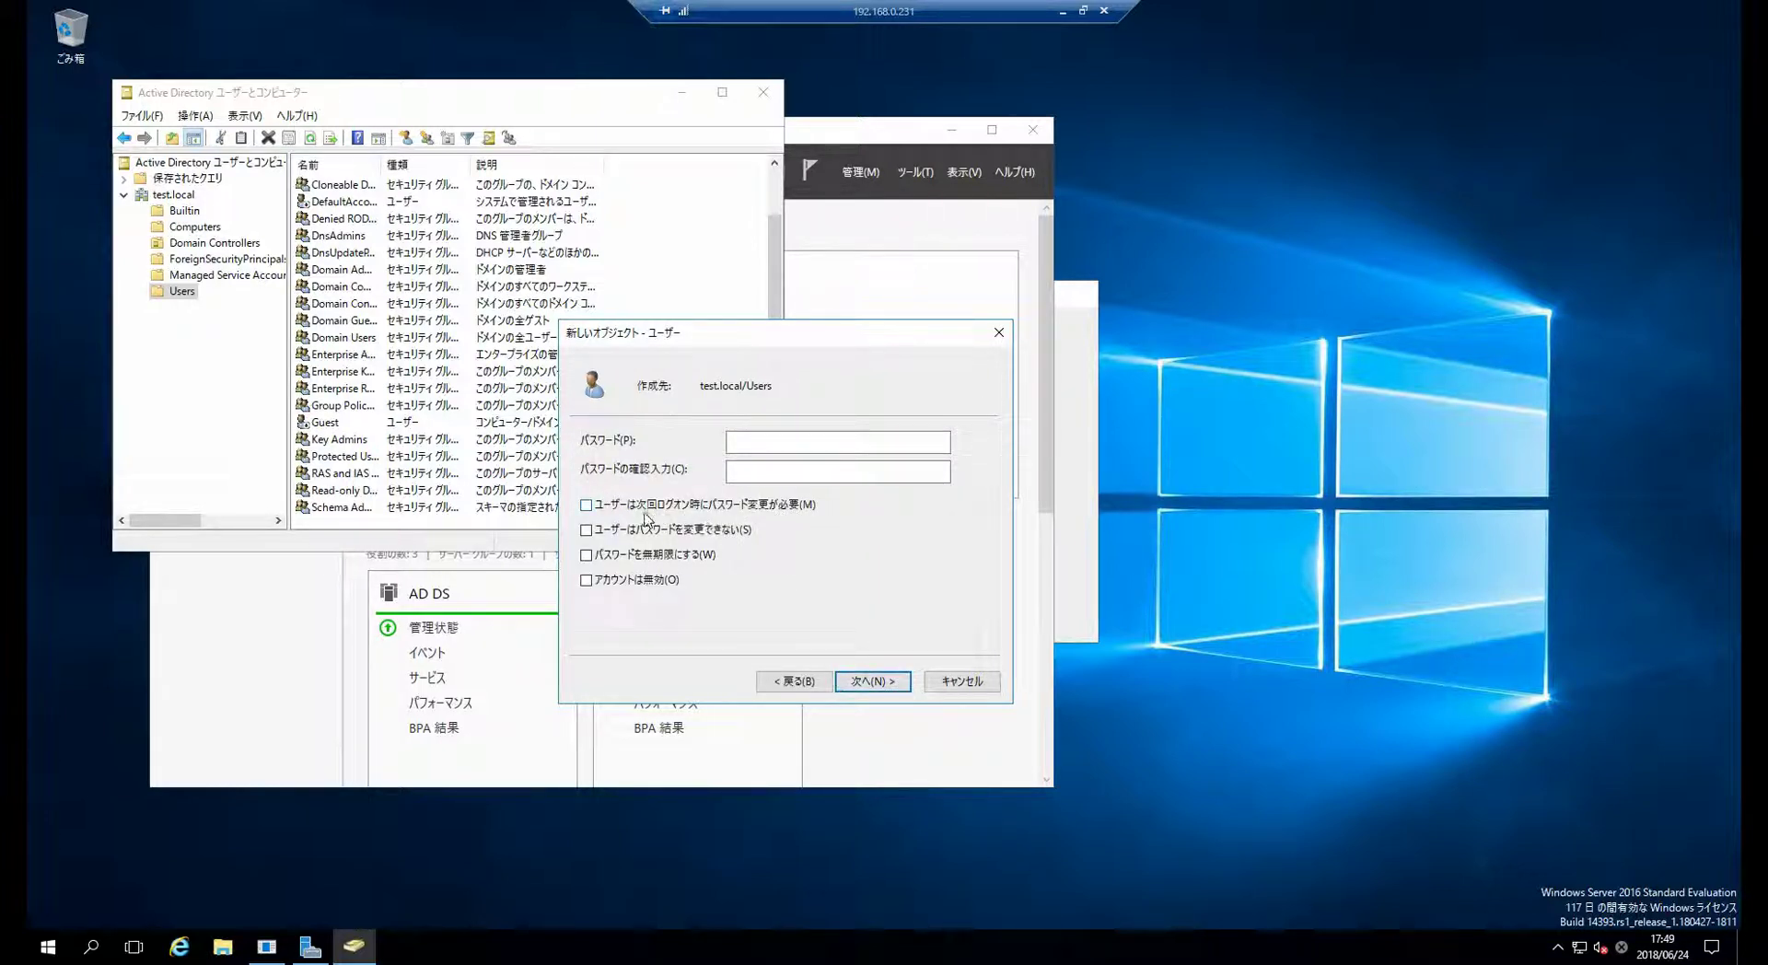
left_click(704, 511)
left_click(799, 509)
left_click(806, 446)
type("P")
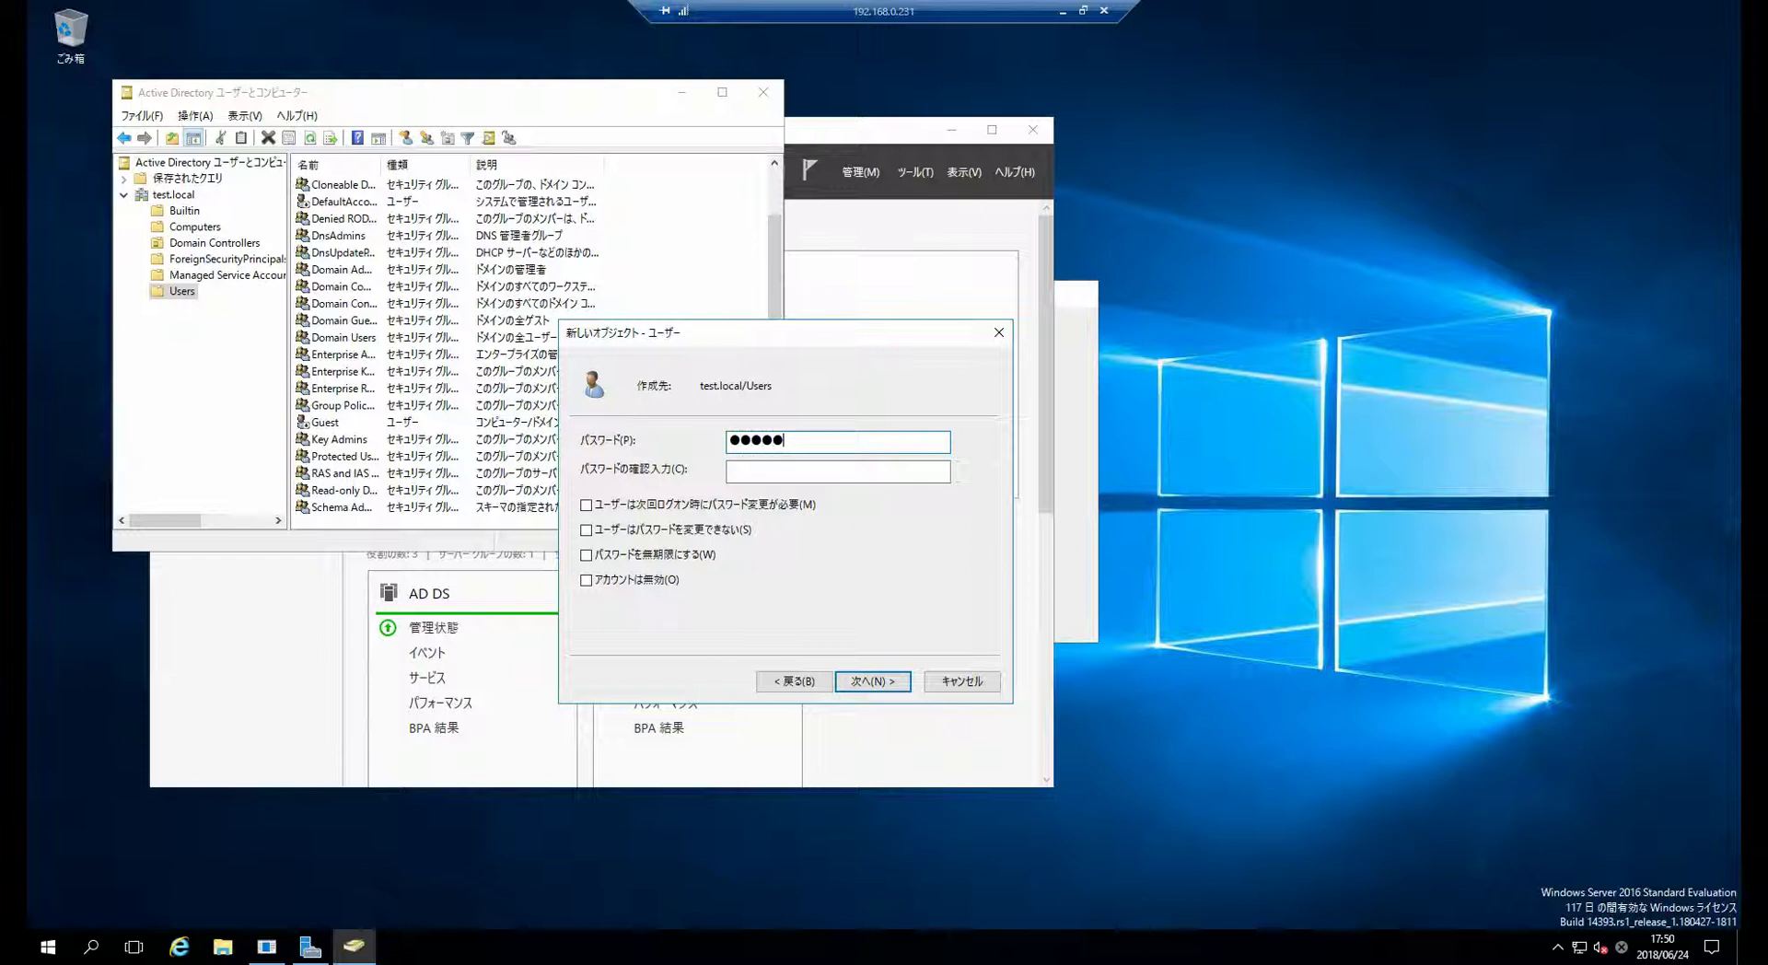
type("rd")
key("Tab")
type("P@ssw0rd")
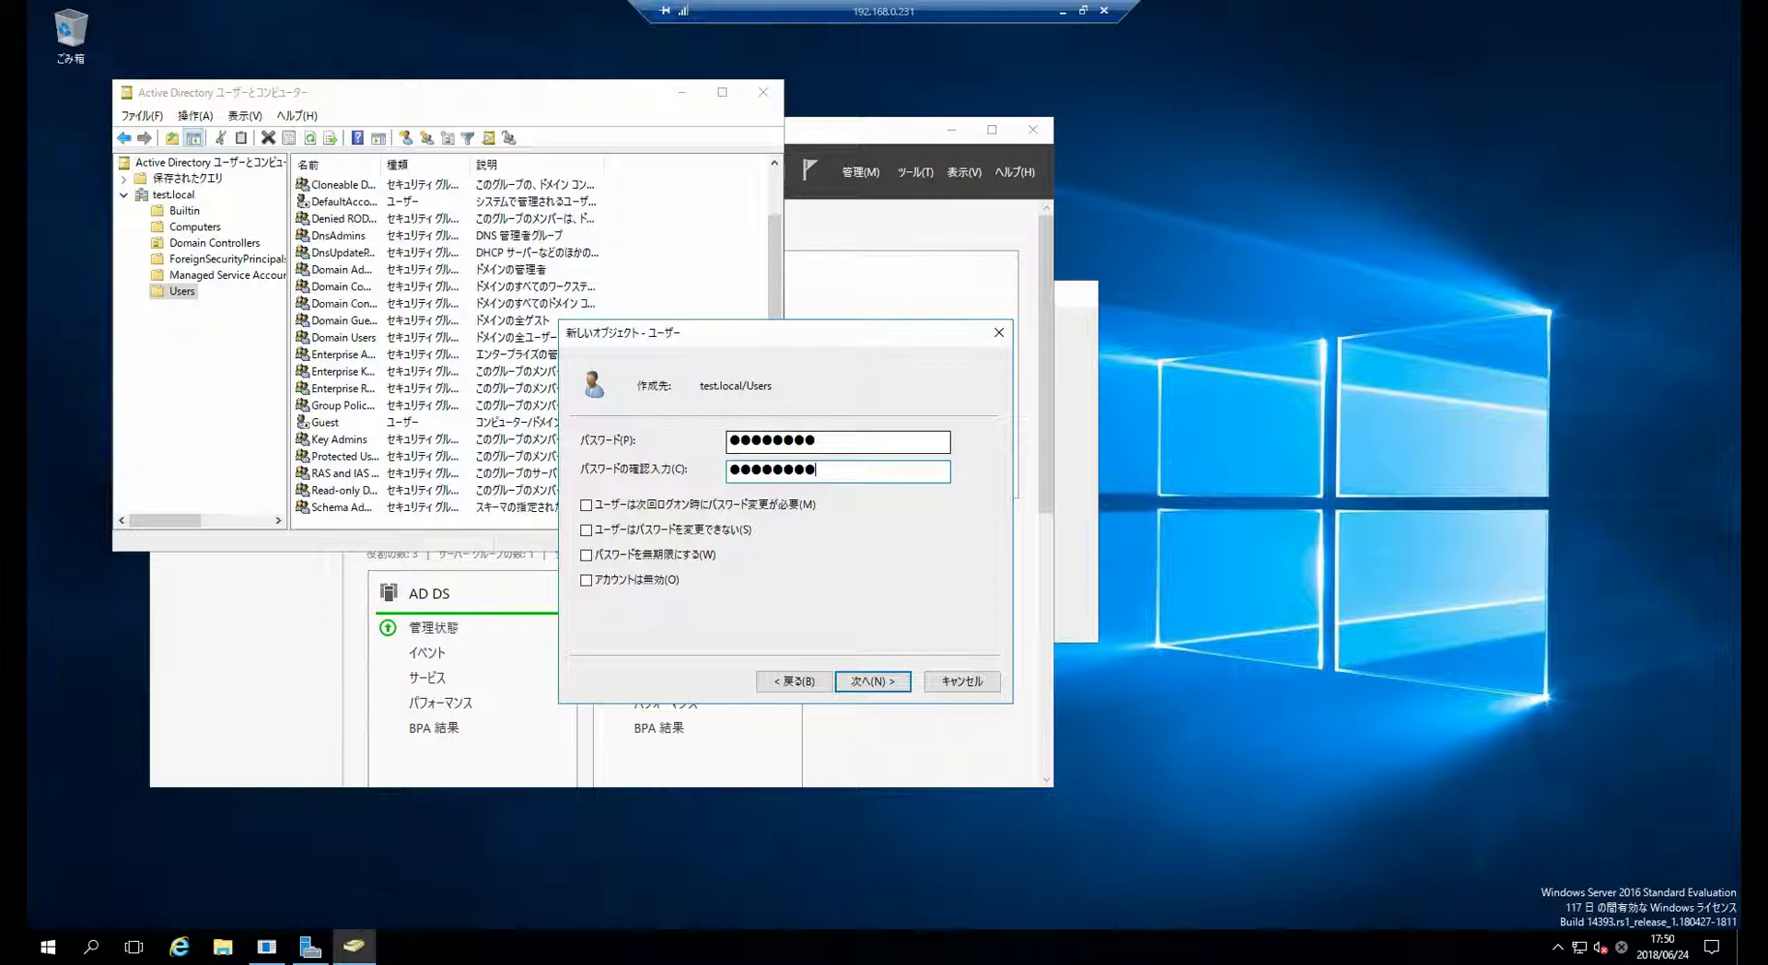
left_click(873, 682)
left_click(873, 682)
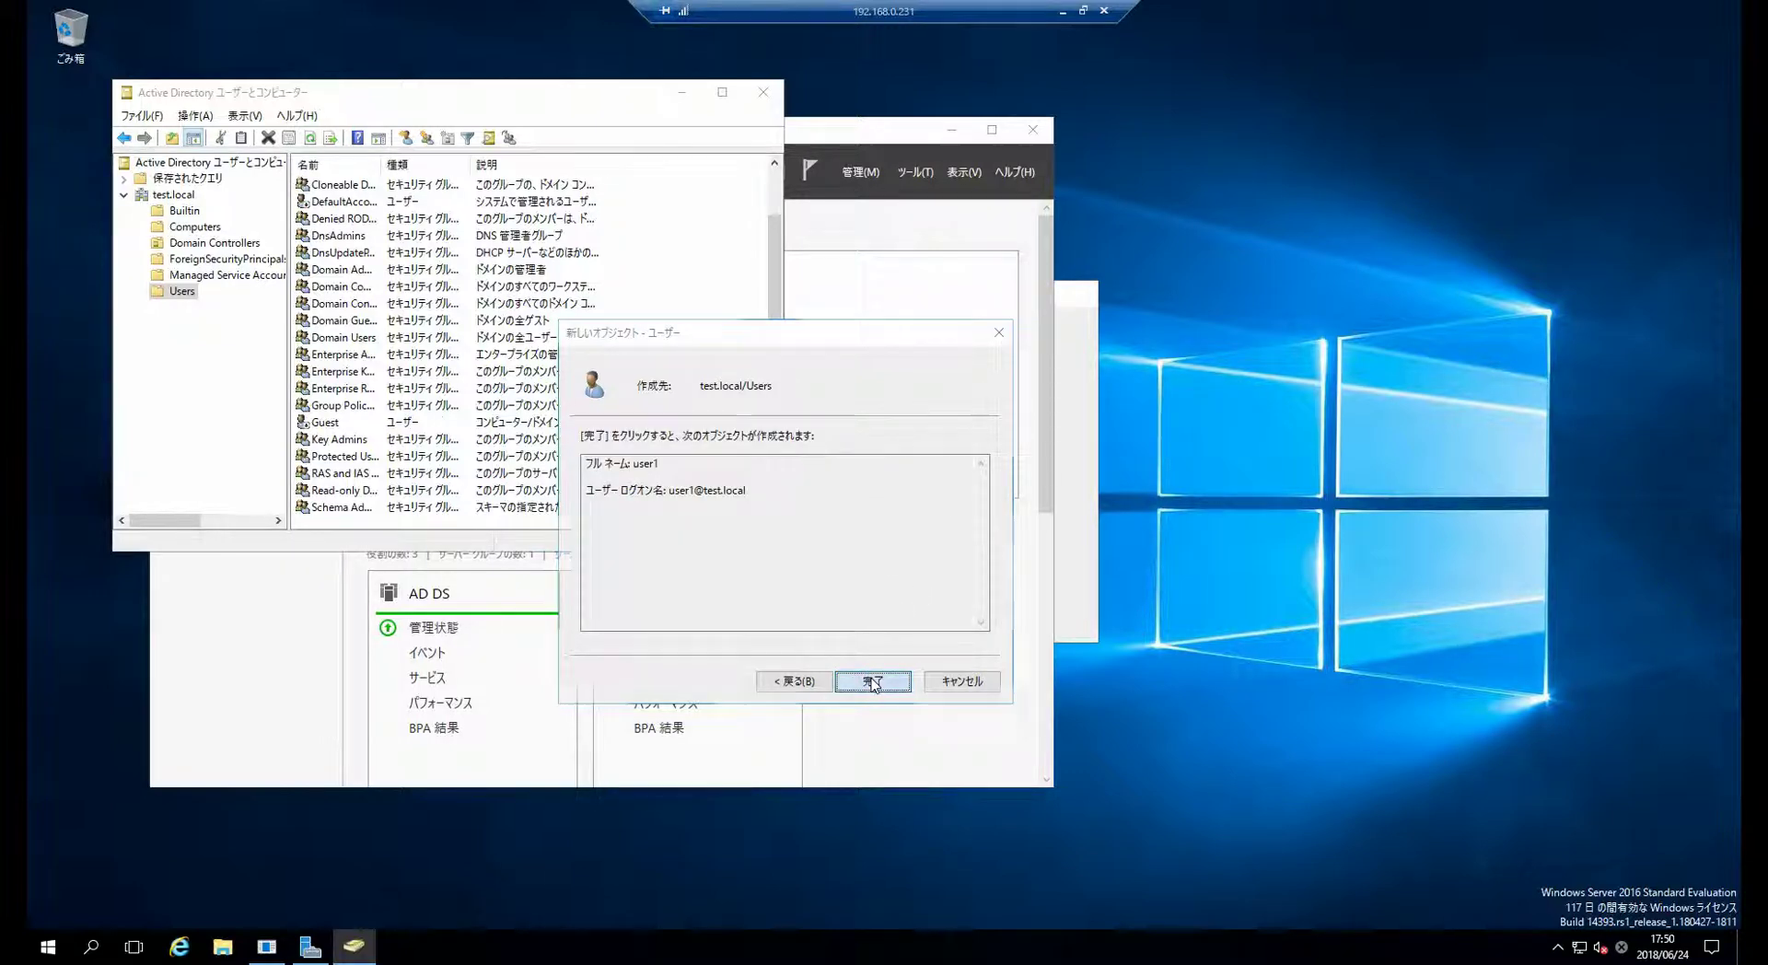
- Open user1's Properties, then launch a new local Remote Desktop Connection with mstsc
double_click(434, 507)
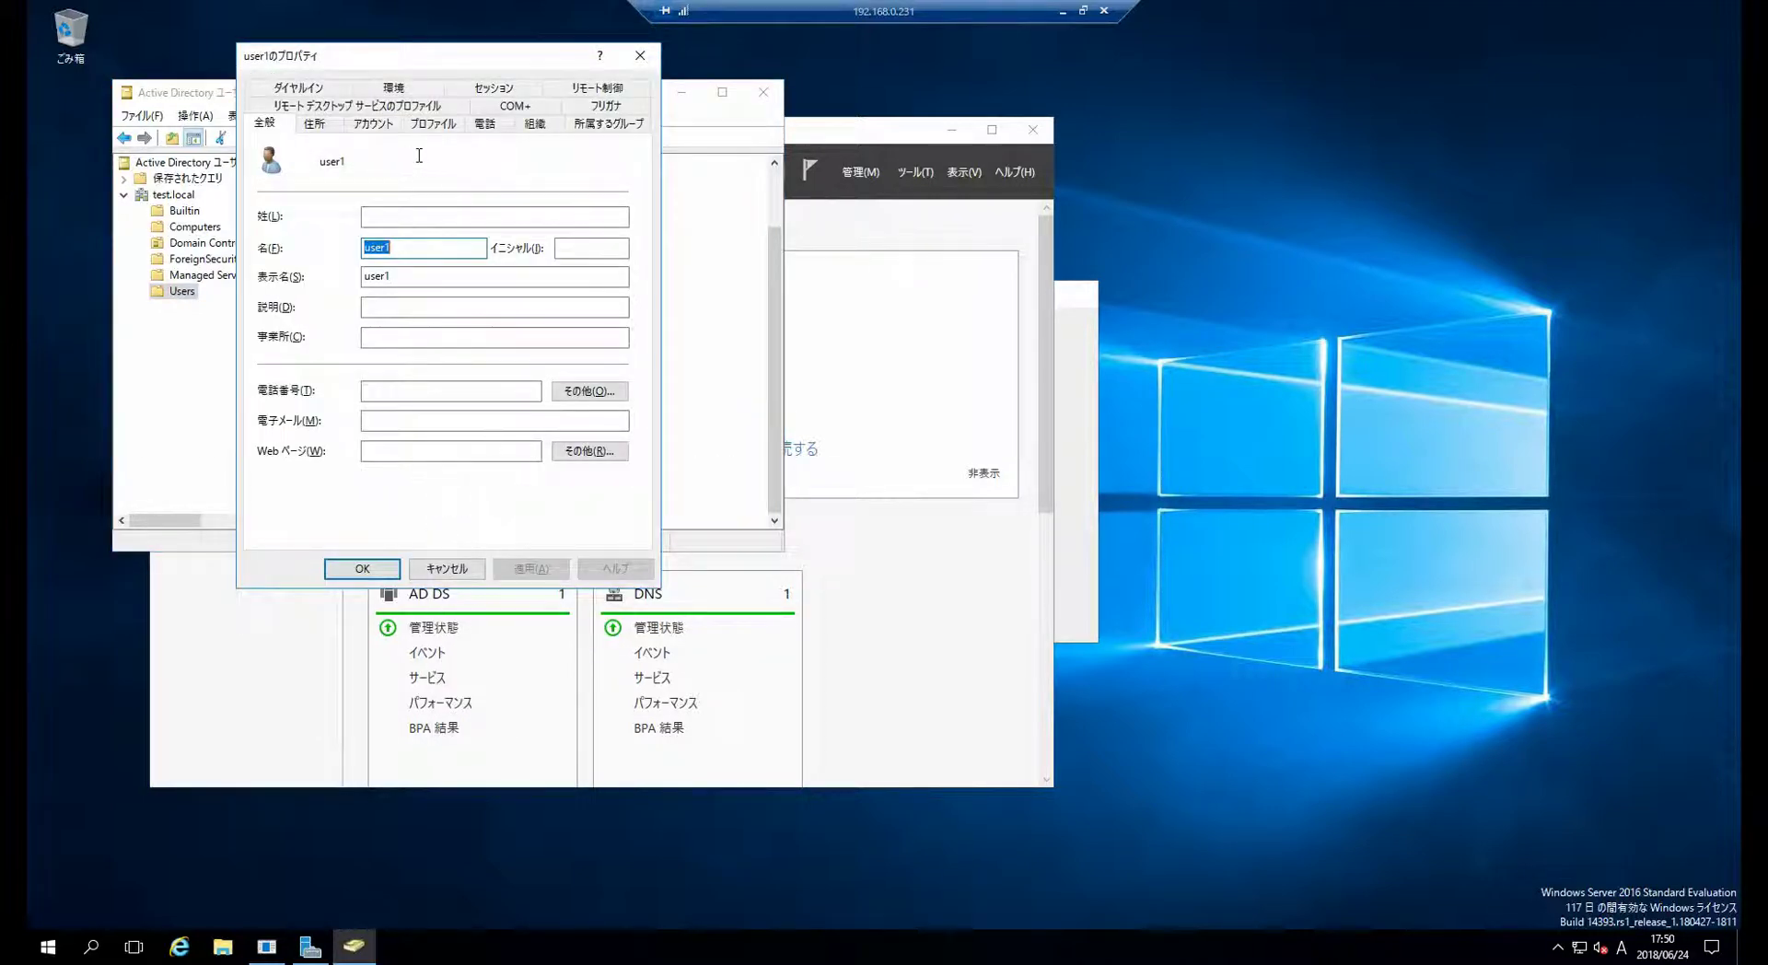
left_click_drag(429, 57, 647, 161)
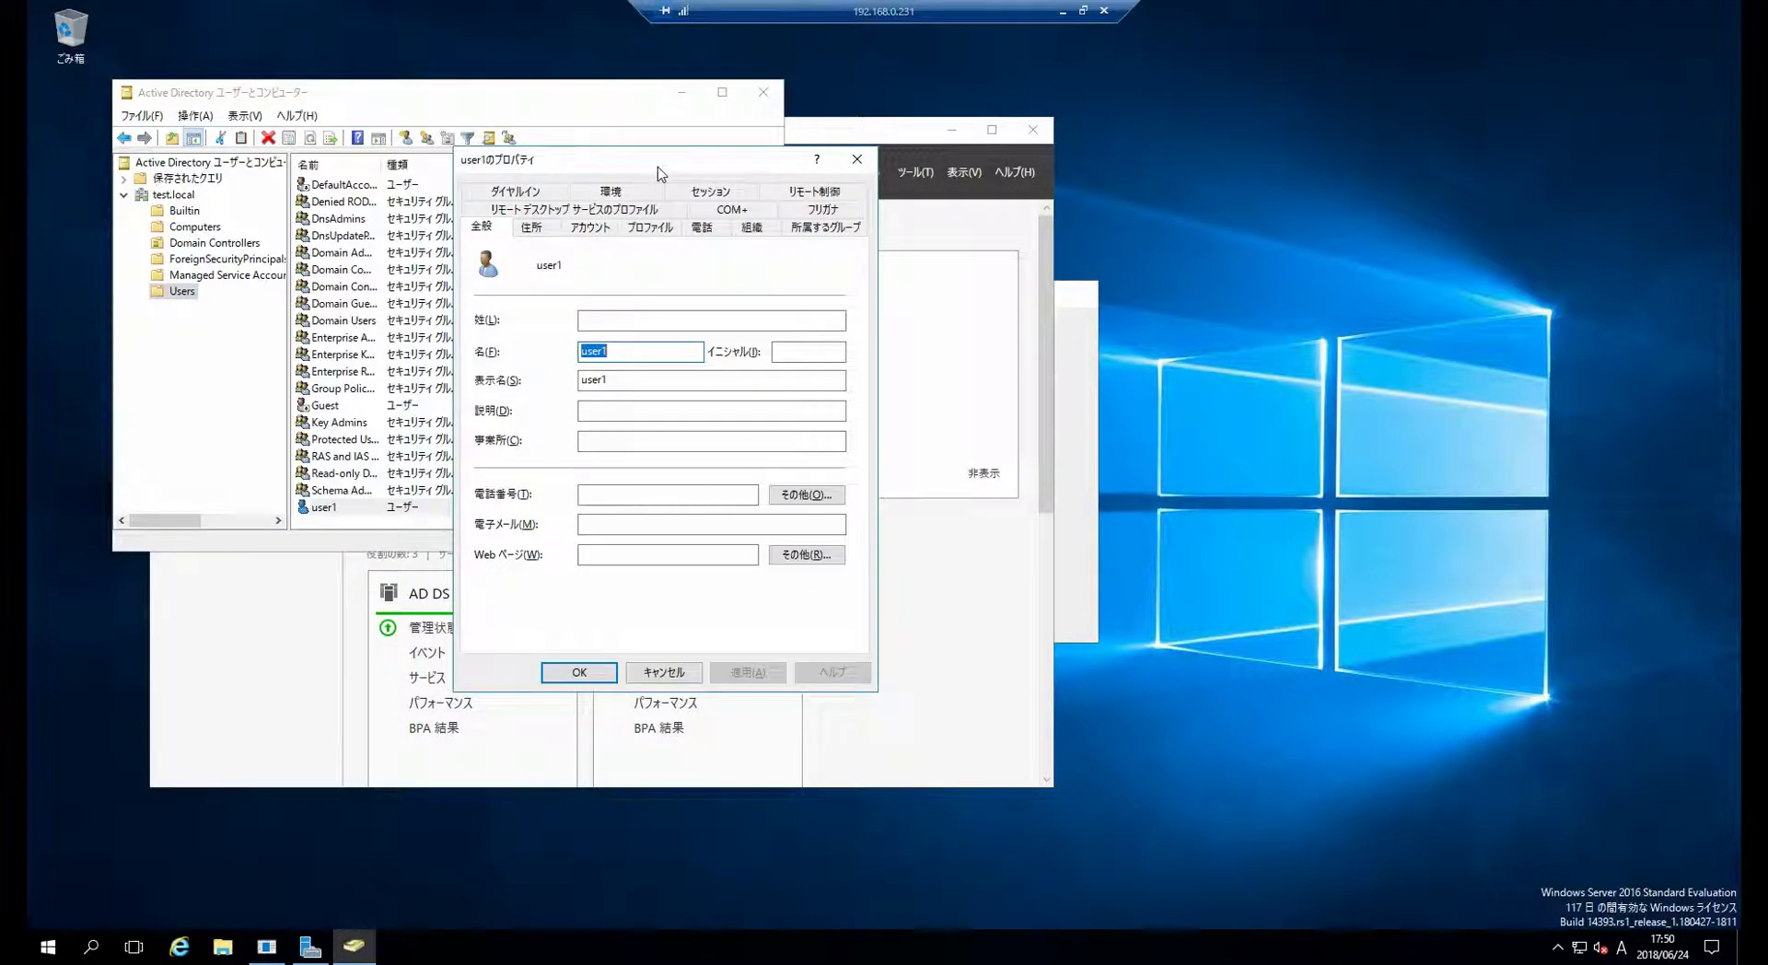
double_click(939, 11)
key("super+r")
type("mstsc")
key("Return")
- Set the Computer address to 192.168.0.232 and start connecting
type("192.168.0.3")
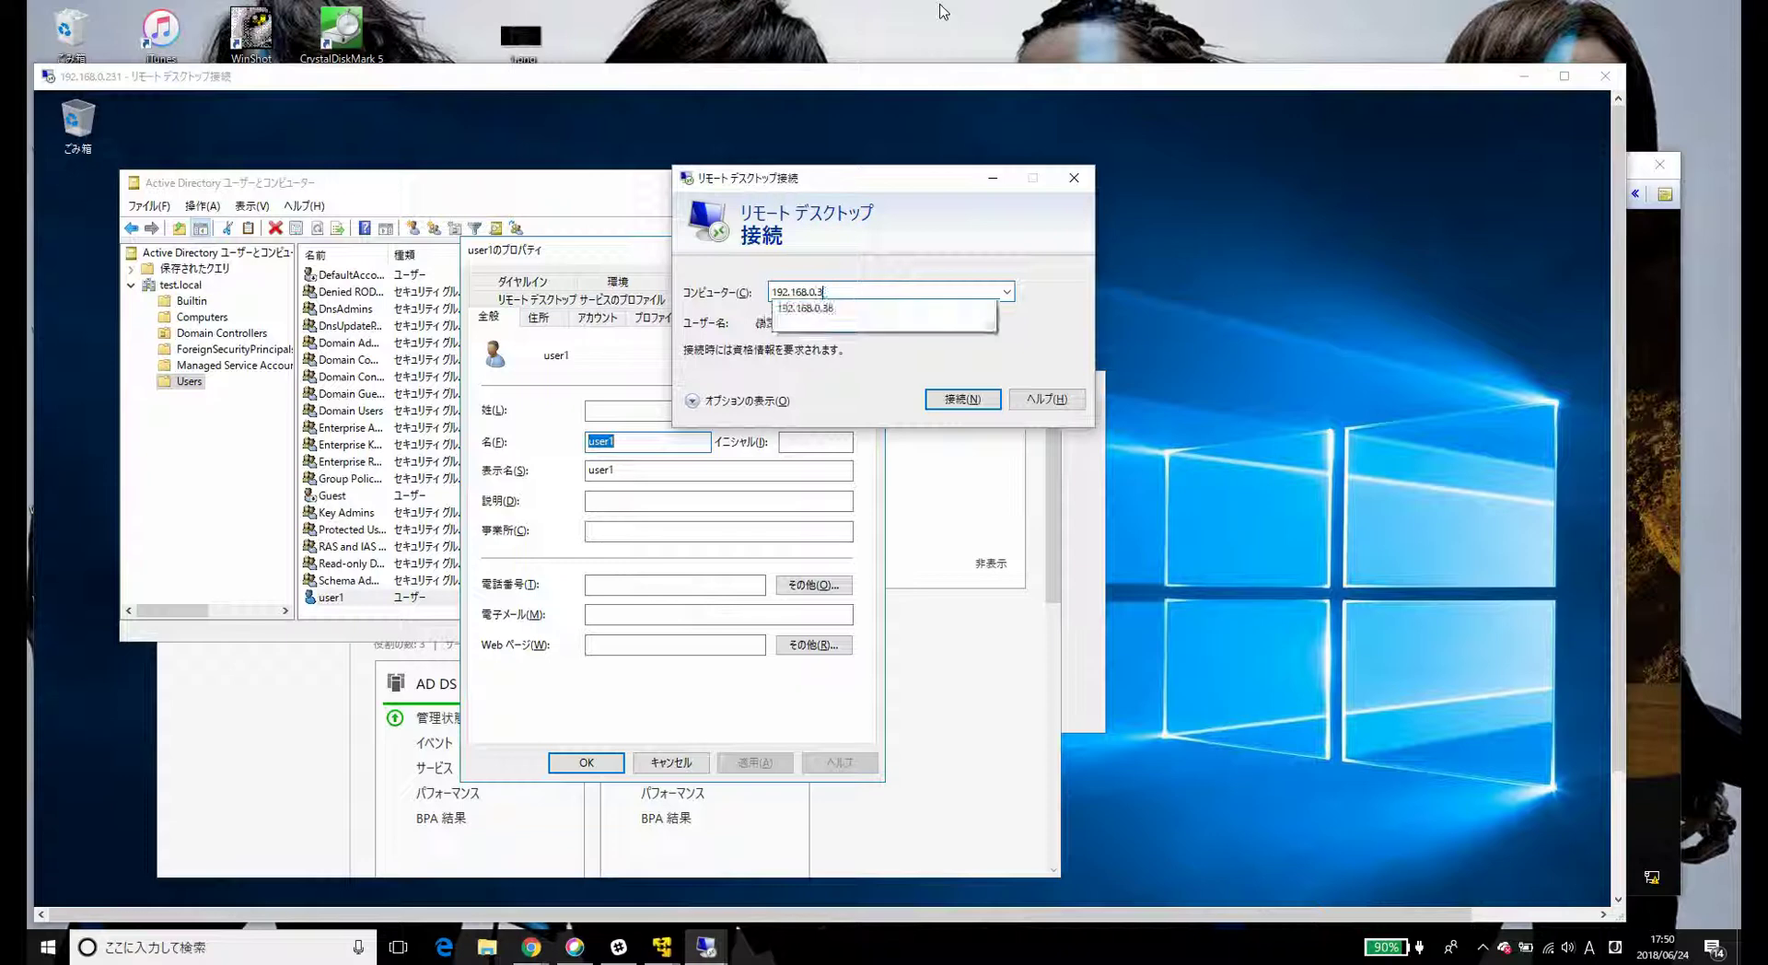
key("BackSpace")
type("223")
key("BackSpace")
key("BackSpace")
type("32")
key("Return")
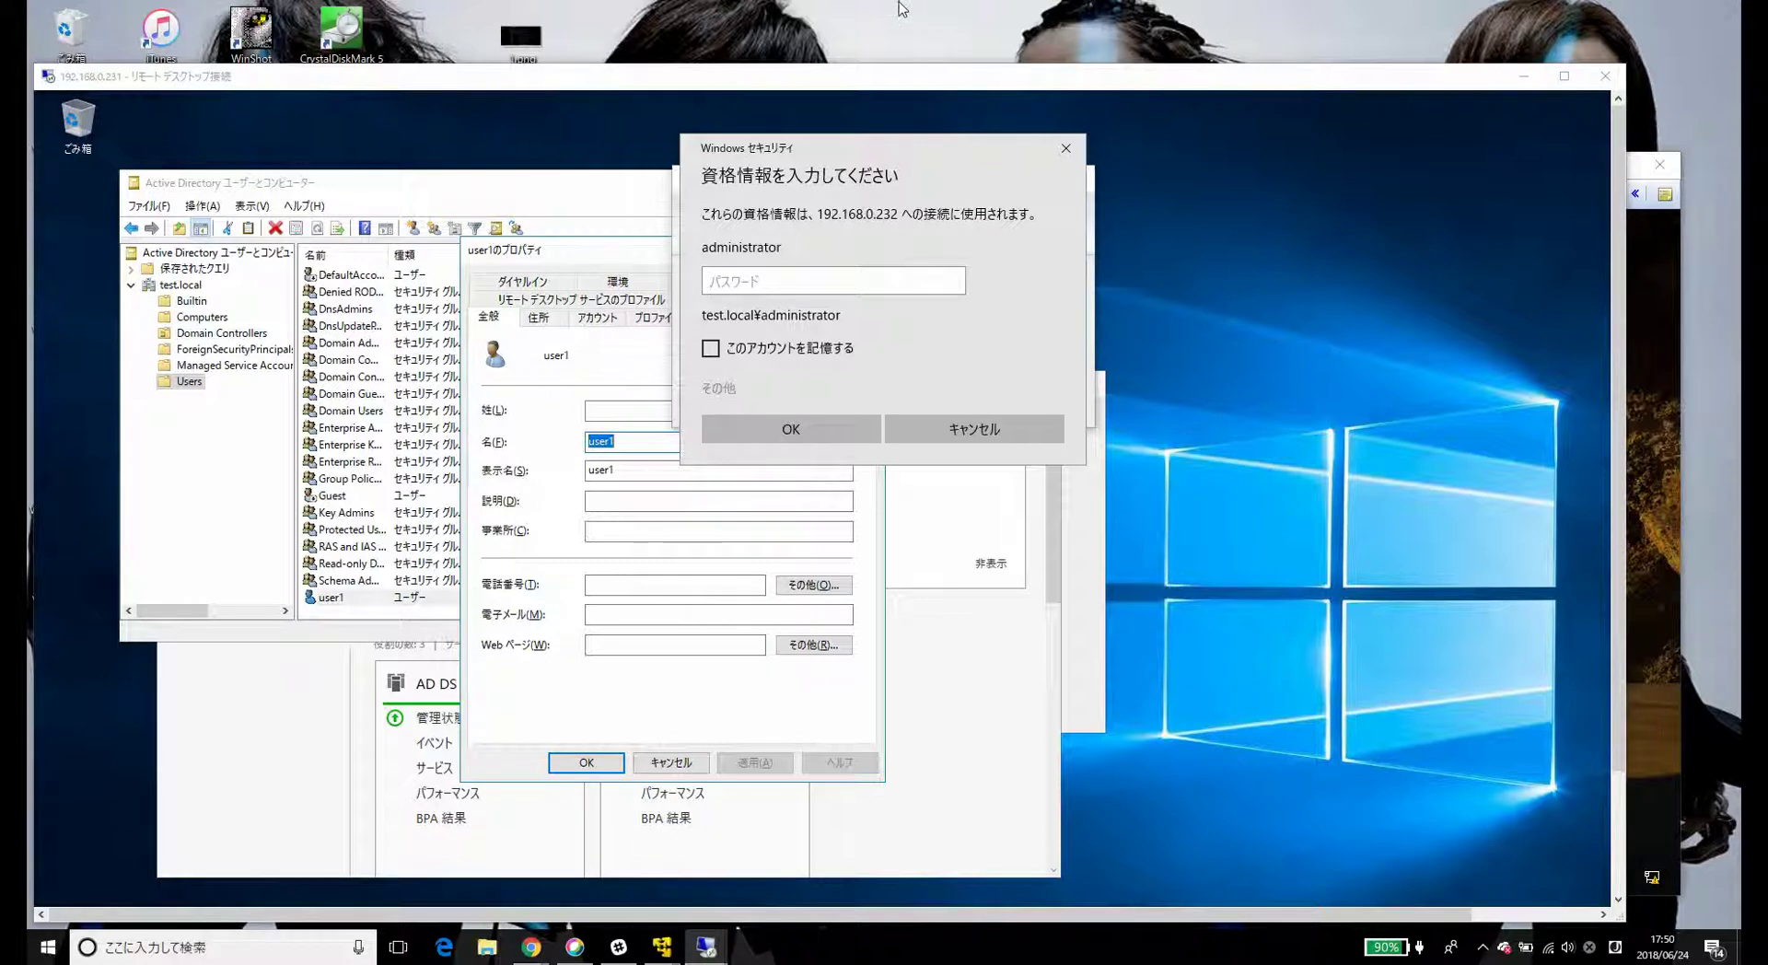
- Sign in as test.local\user1 with its password, accept the certificate, and dismiss the refusal error
left_click(725, 396)
left_click(814, 488)
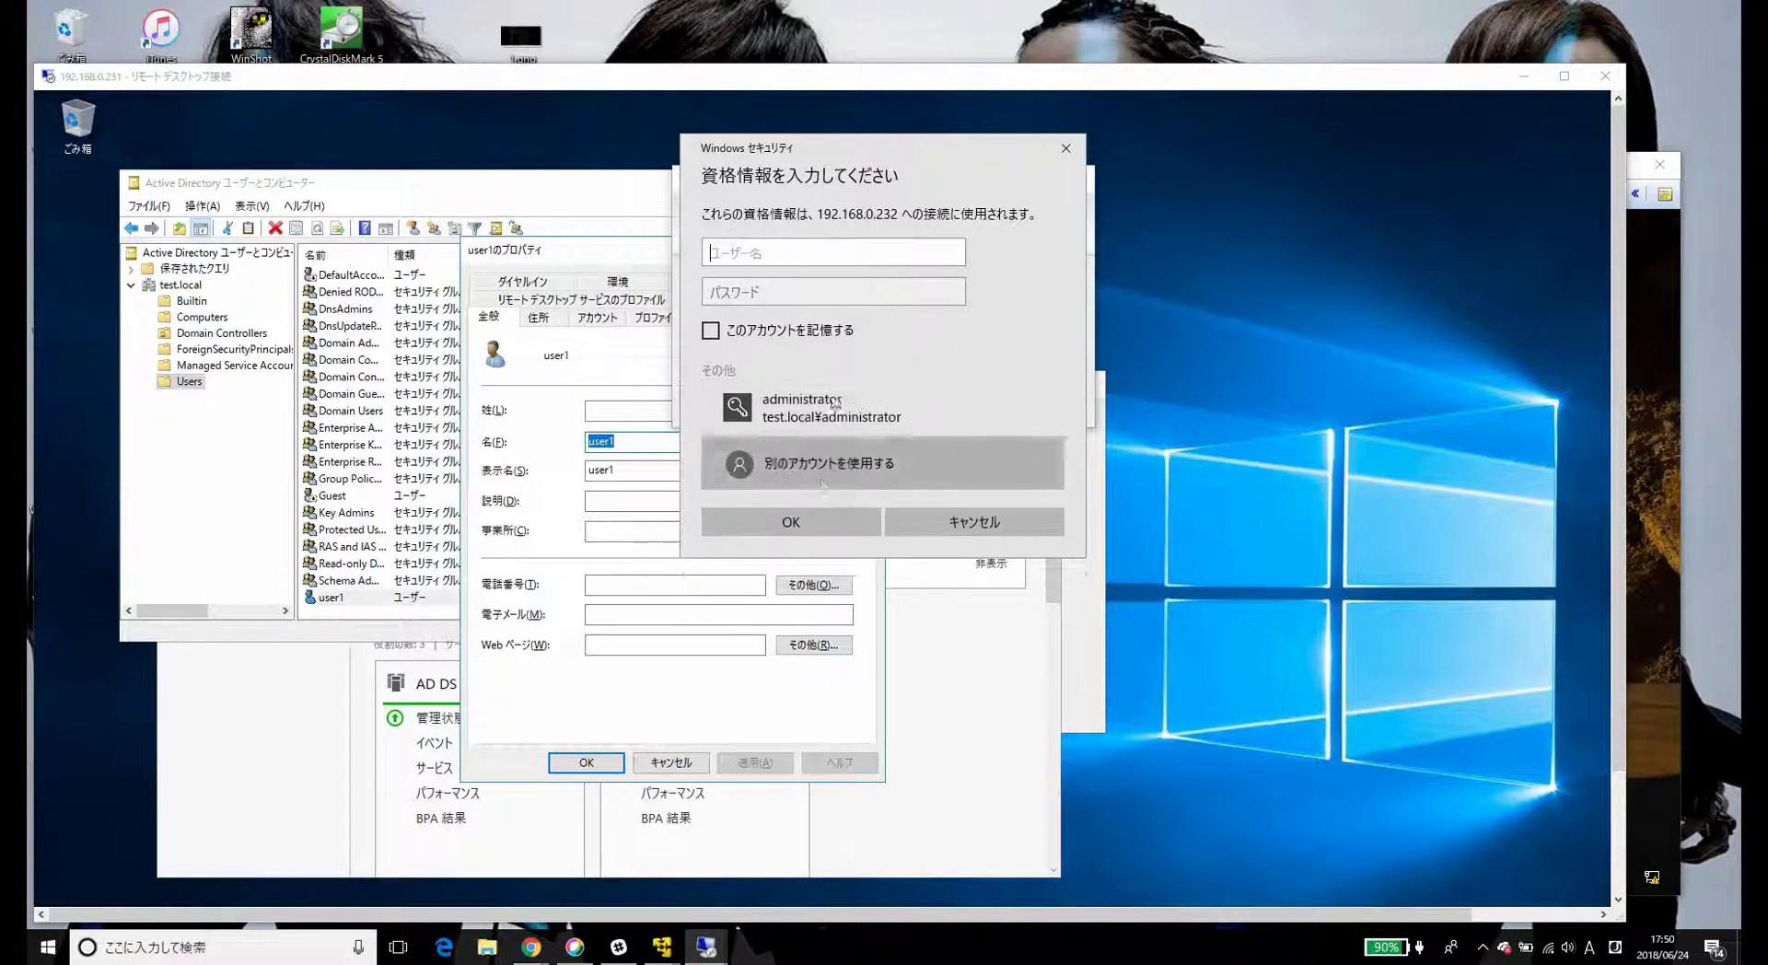
type("test.local")
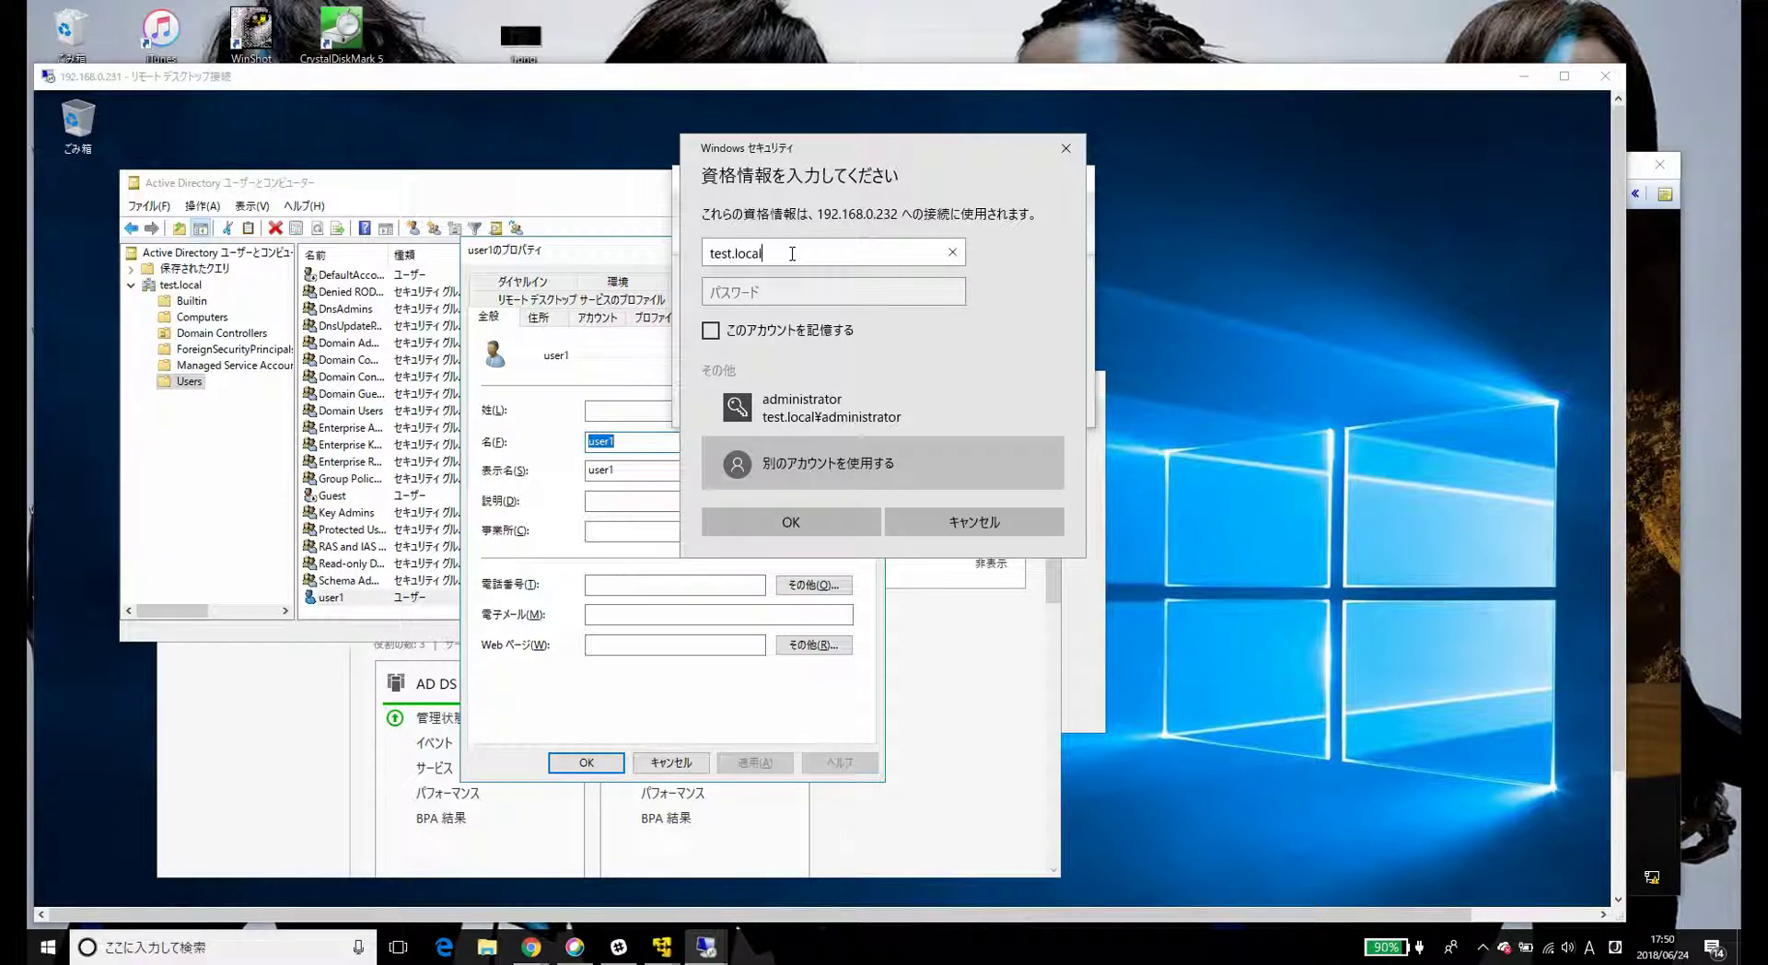
type("¥user1")
key("Tab")
type("*********")
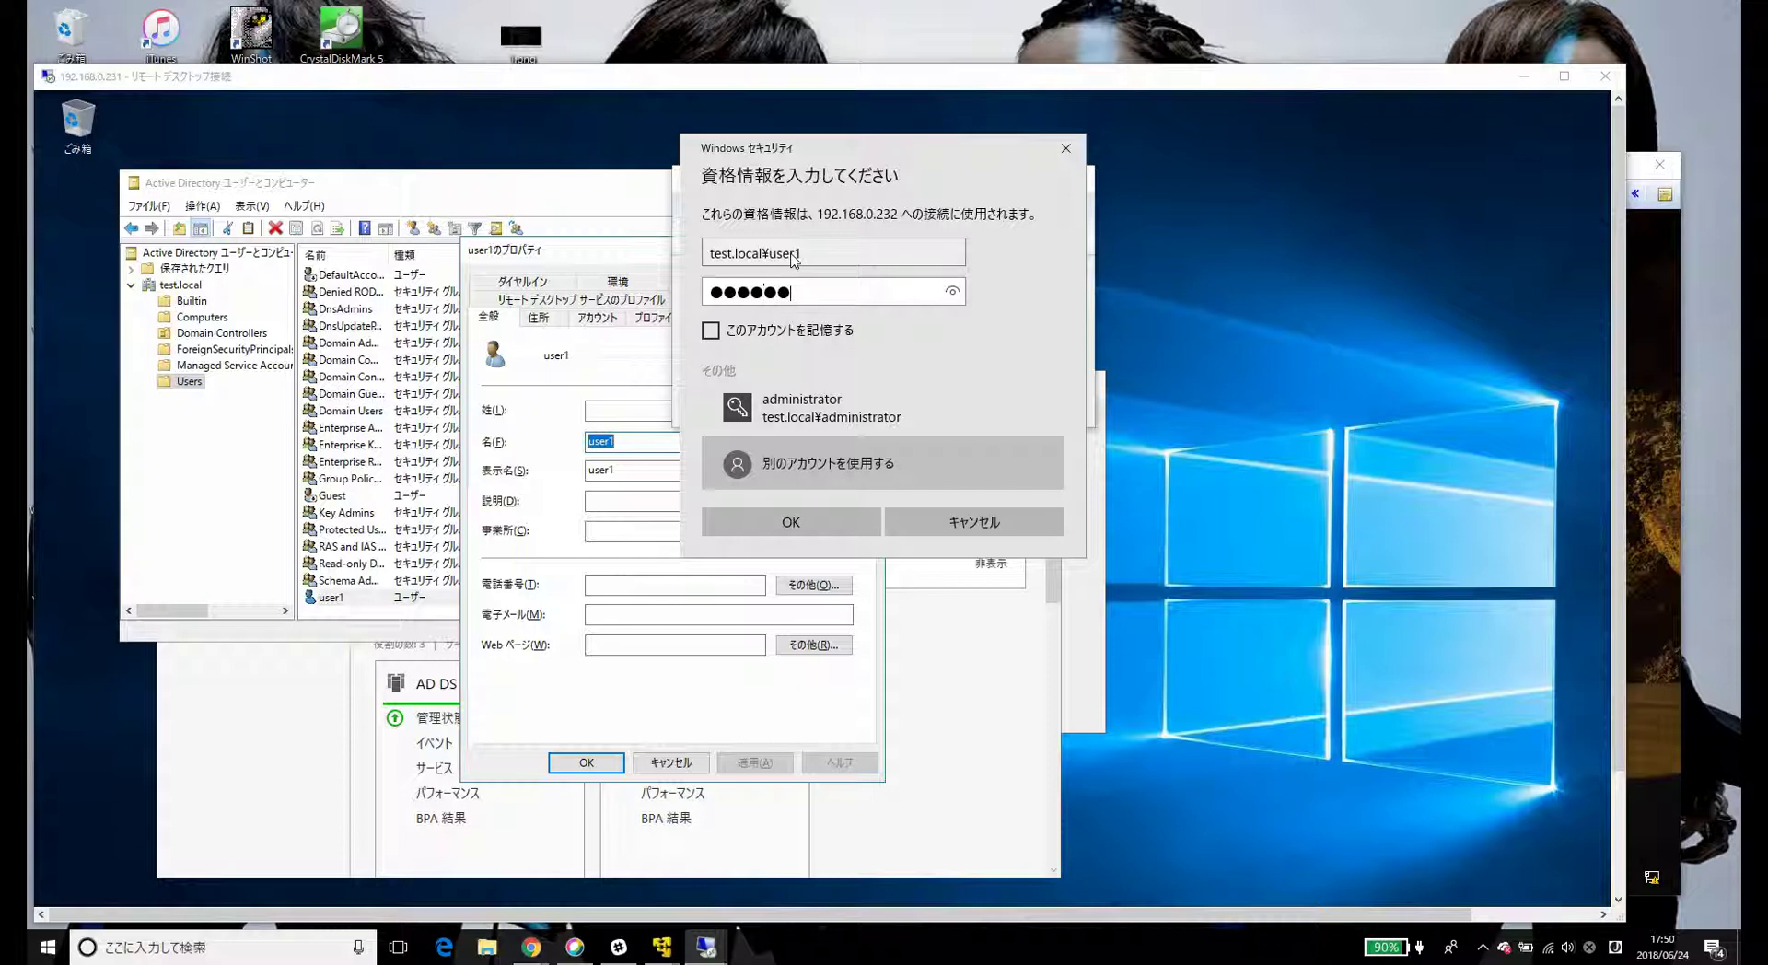
key("Return")
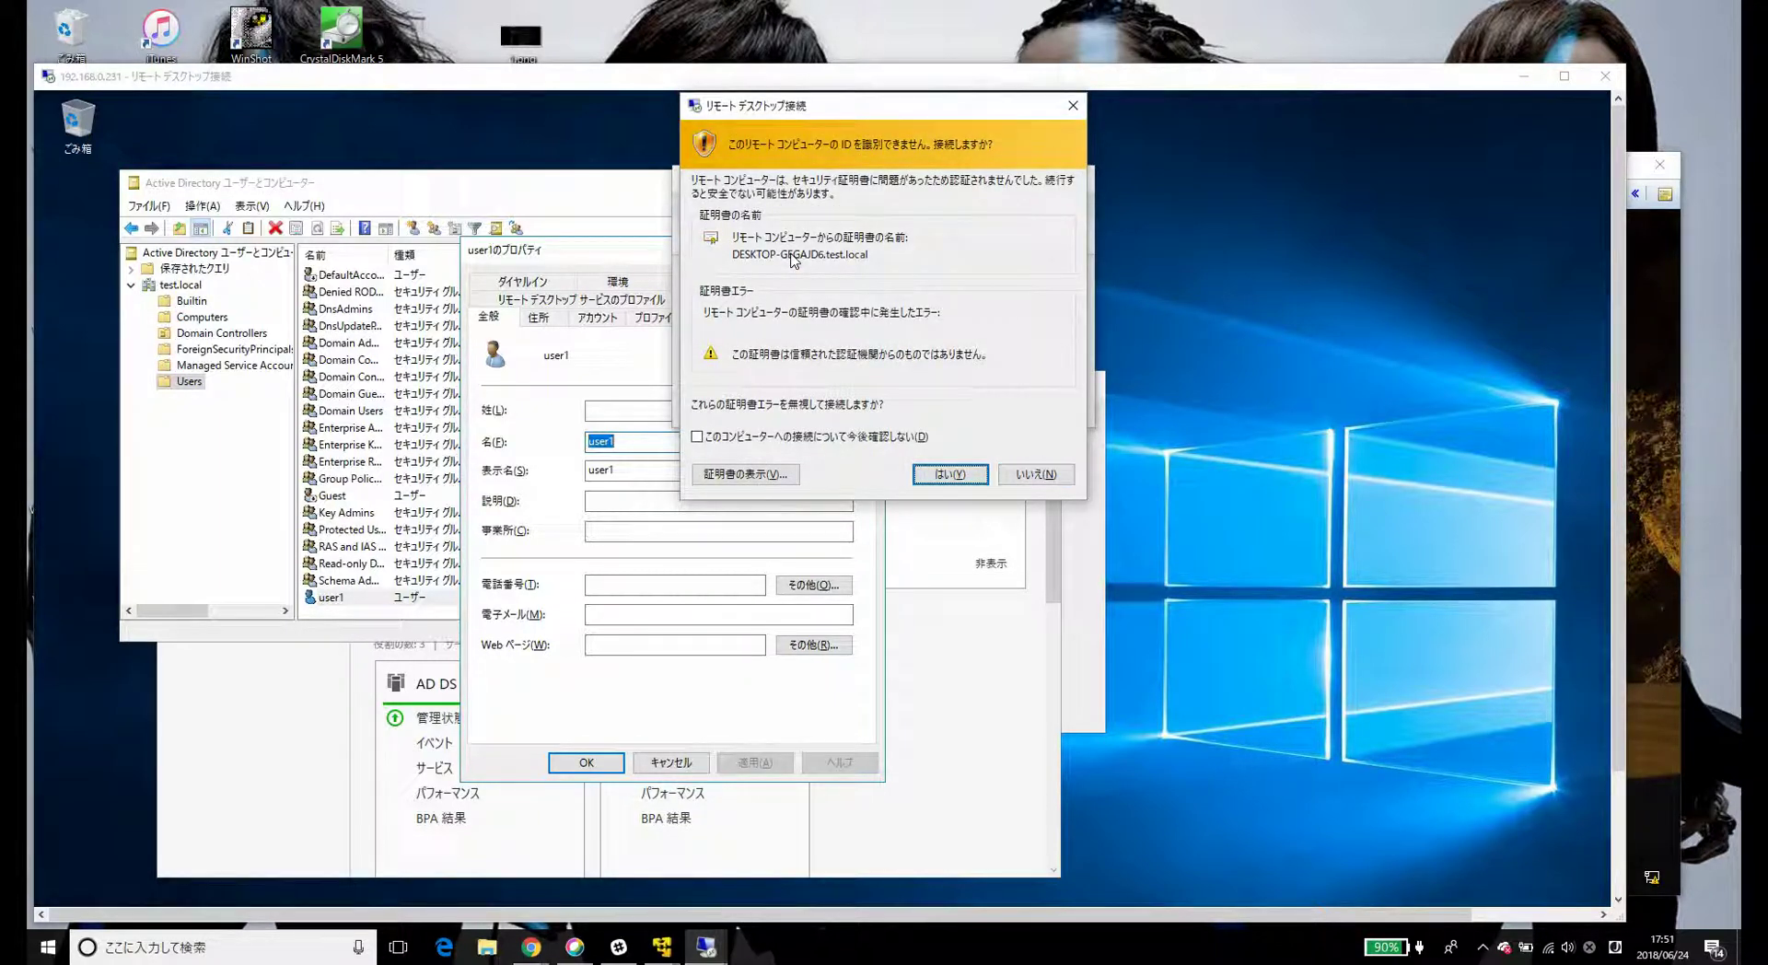
key("Return")
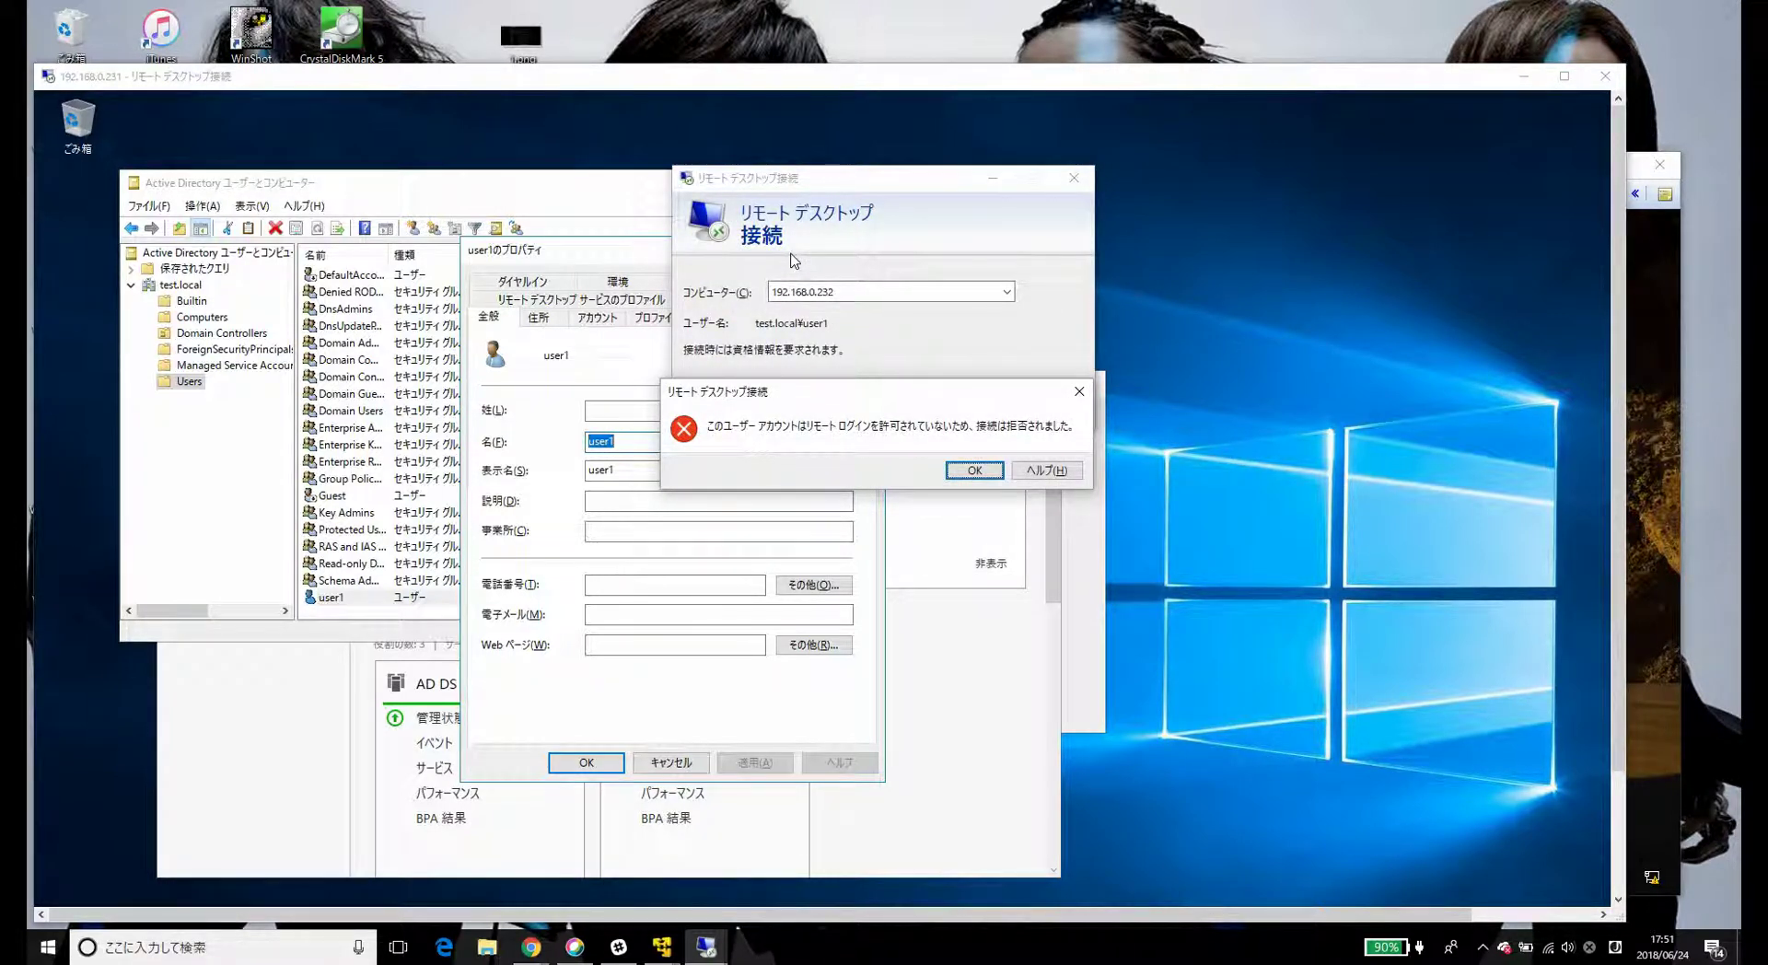
key("Return")
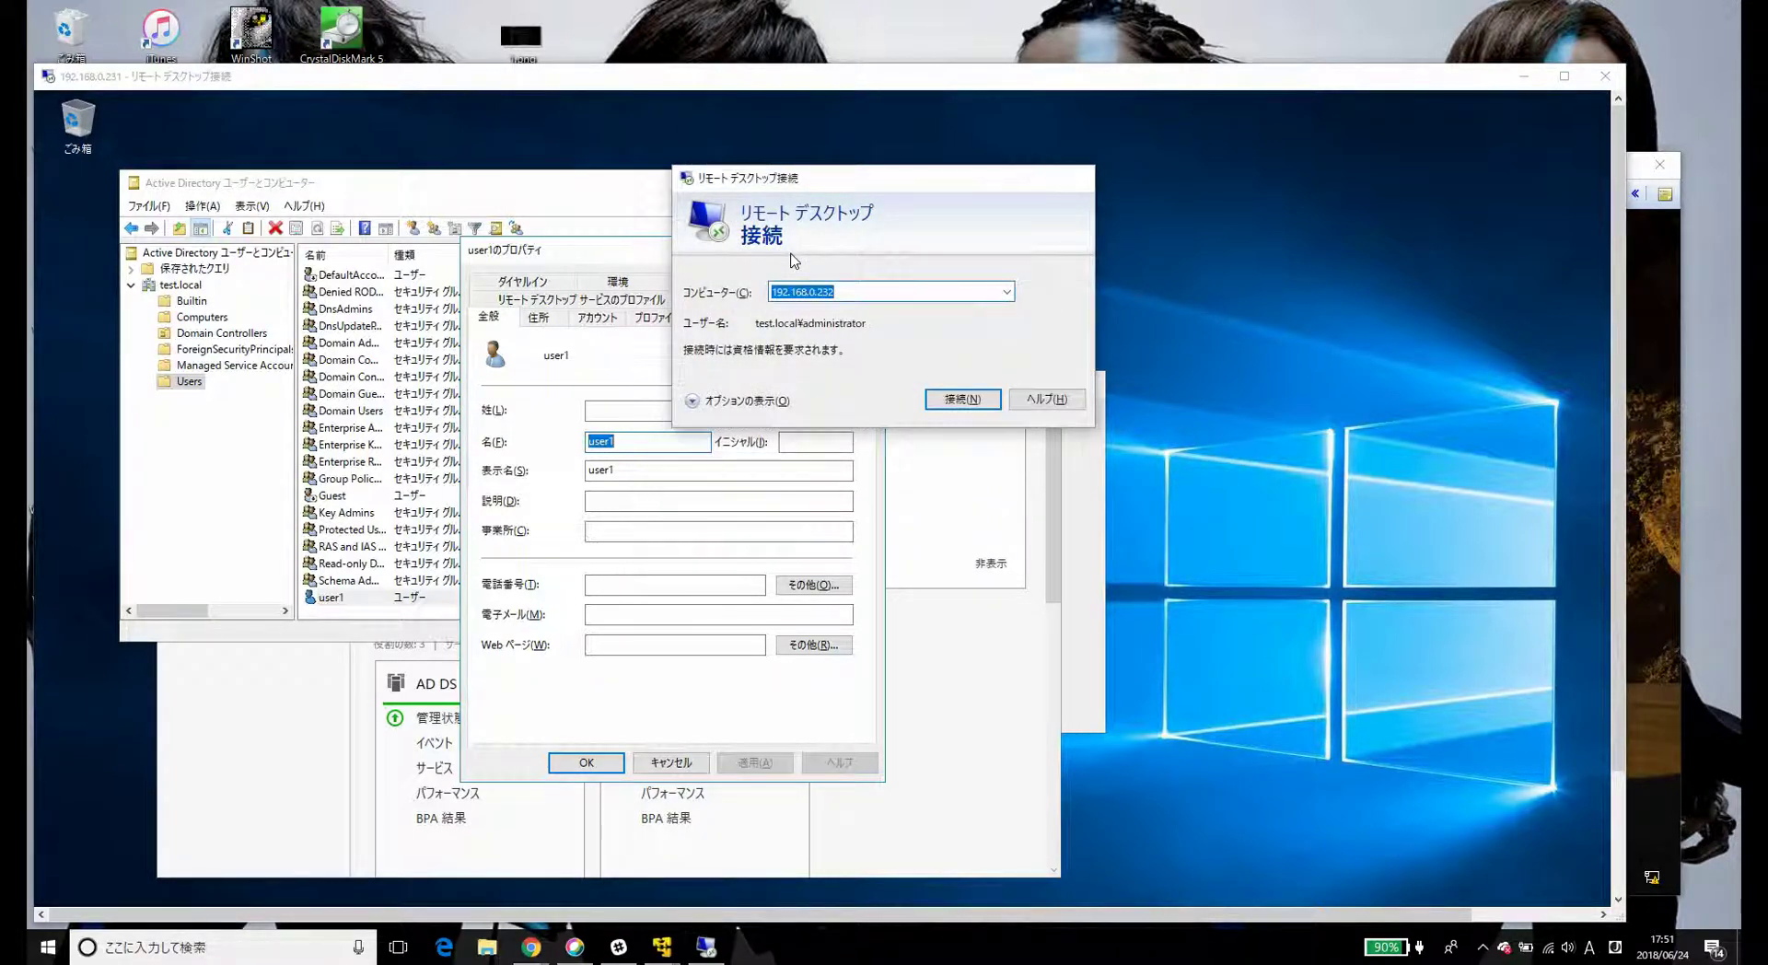
- Close Remote Desktop Connection, confirm user1 is only in Domain Users, then switch to the Windows 10 VM
key("Escape")
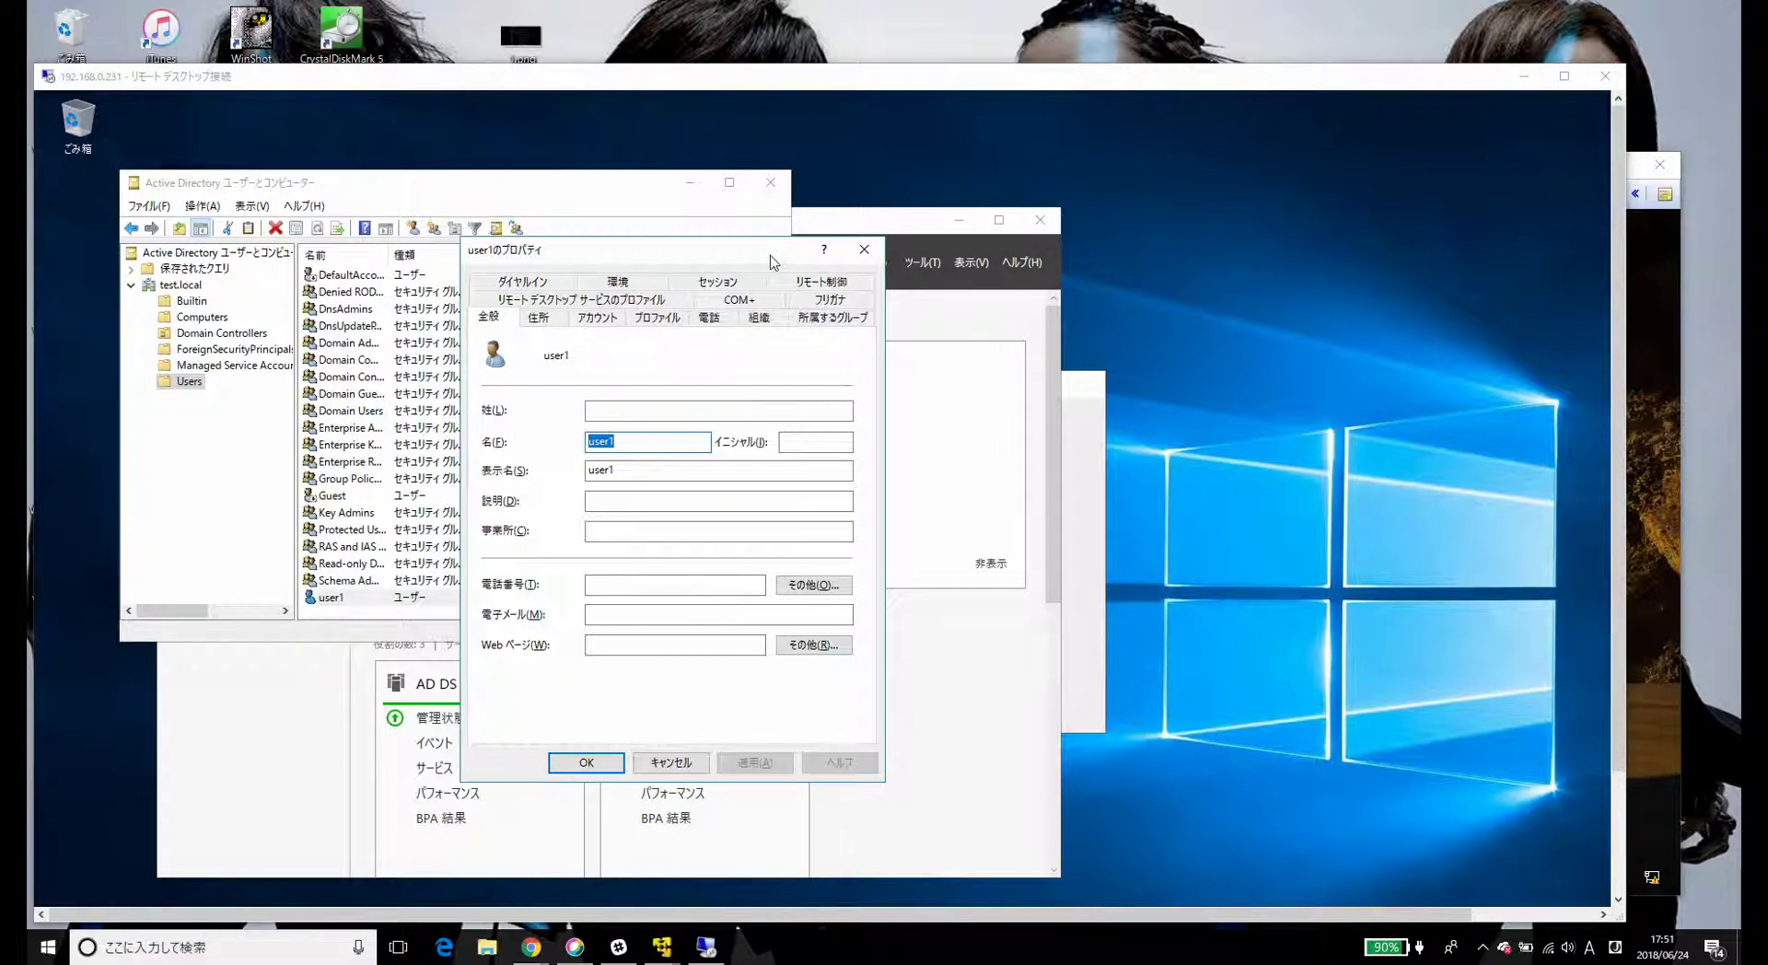
left_click(815, 319)
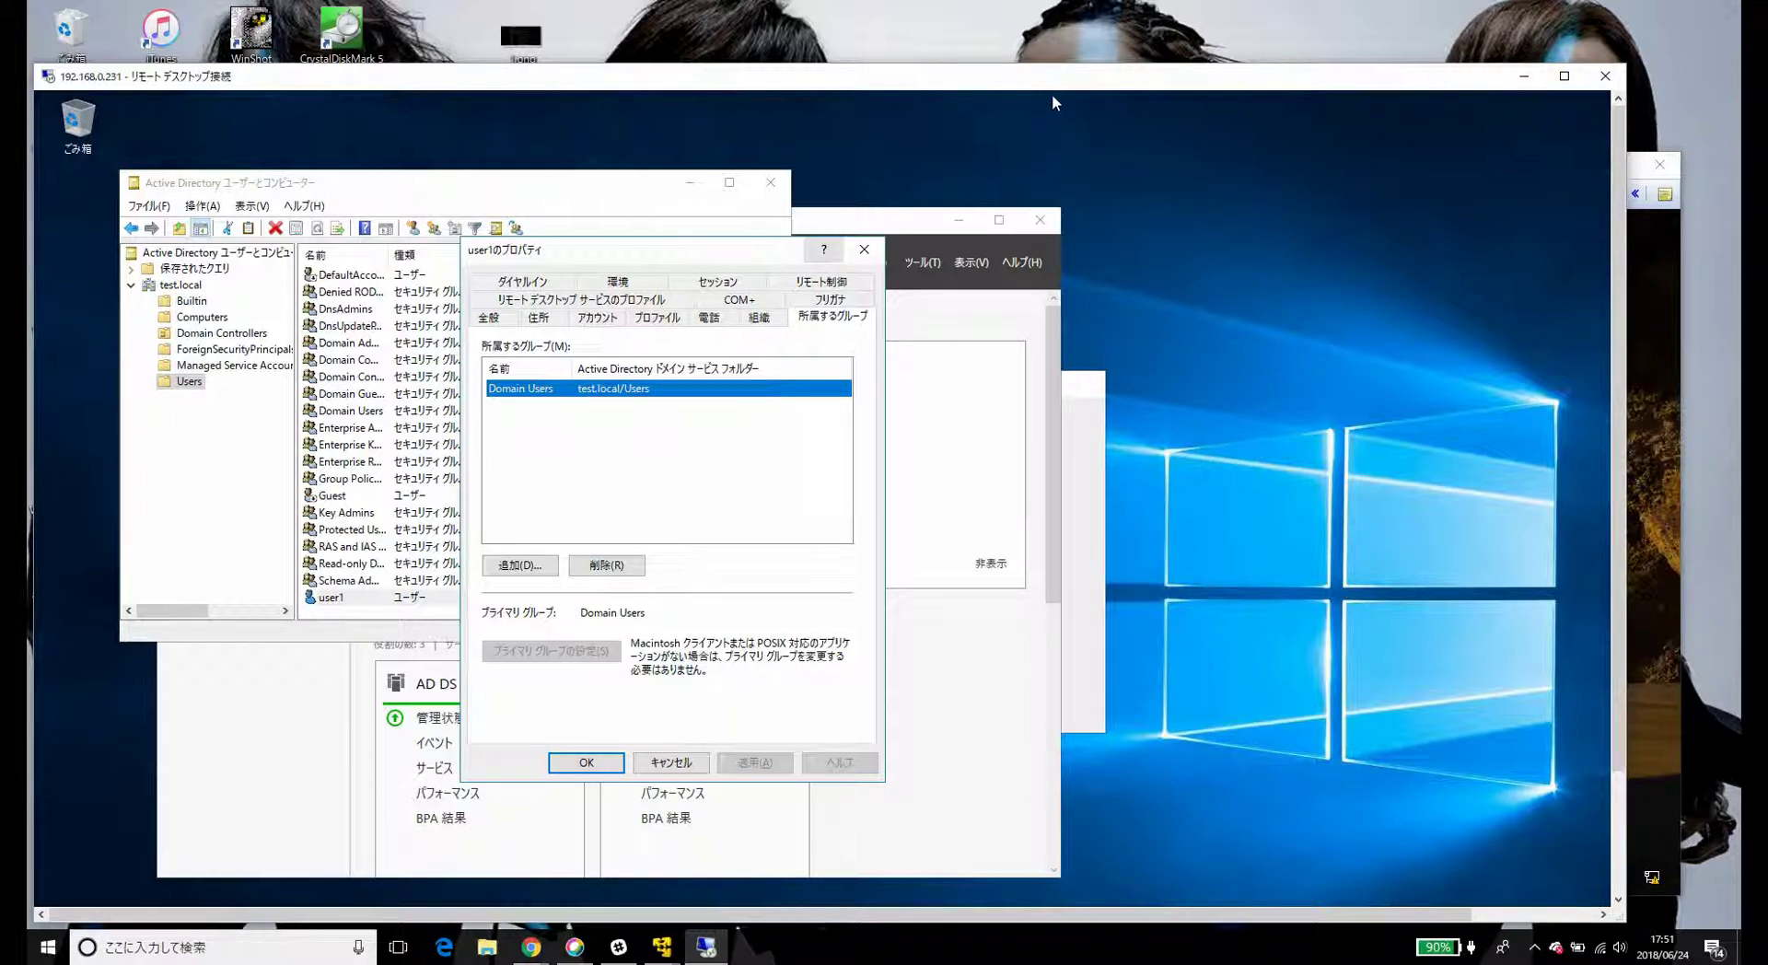
left_click(1668, 415)
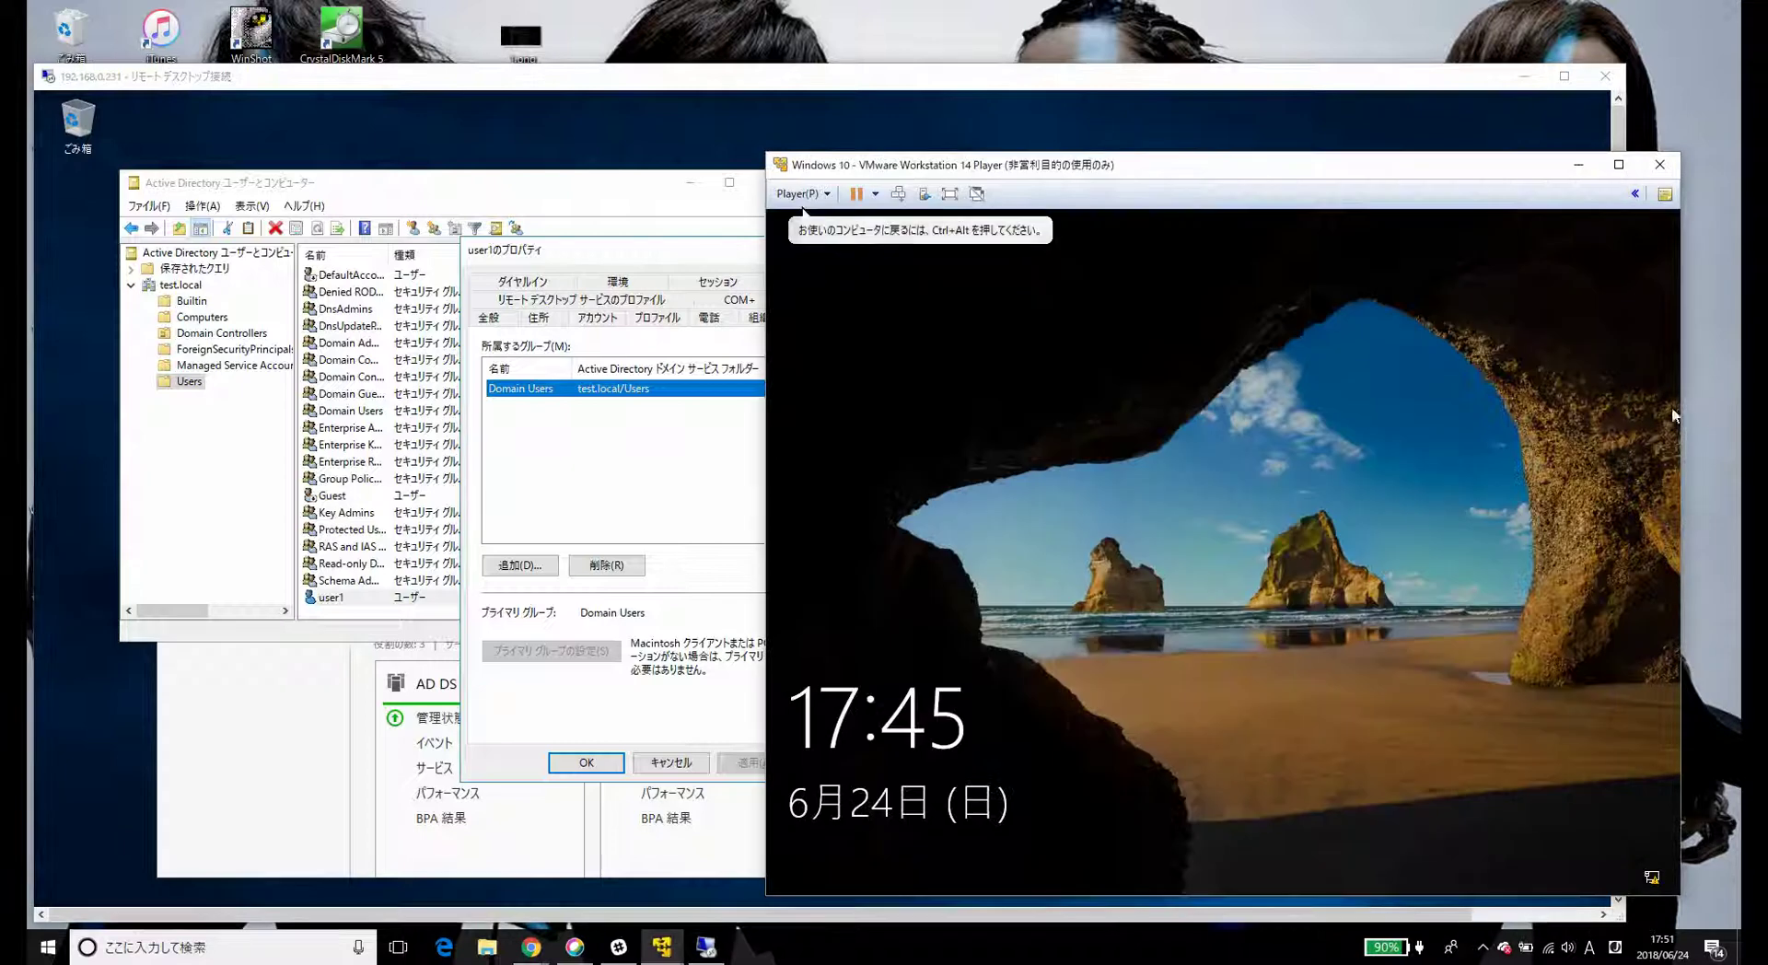
- Sign the Windows 10 VM in as test.local\user1 via Other user, then return to the server session
left_click(1346, 425)
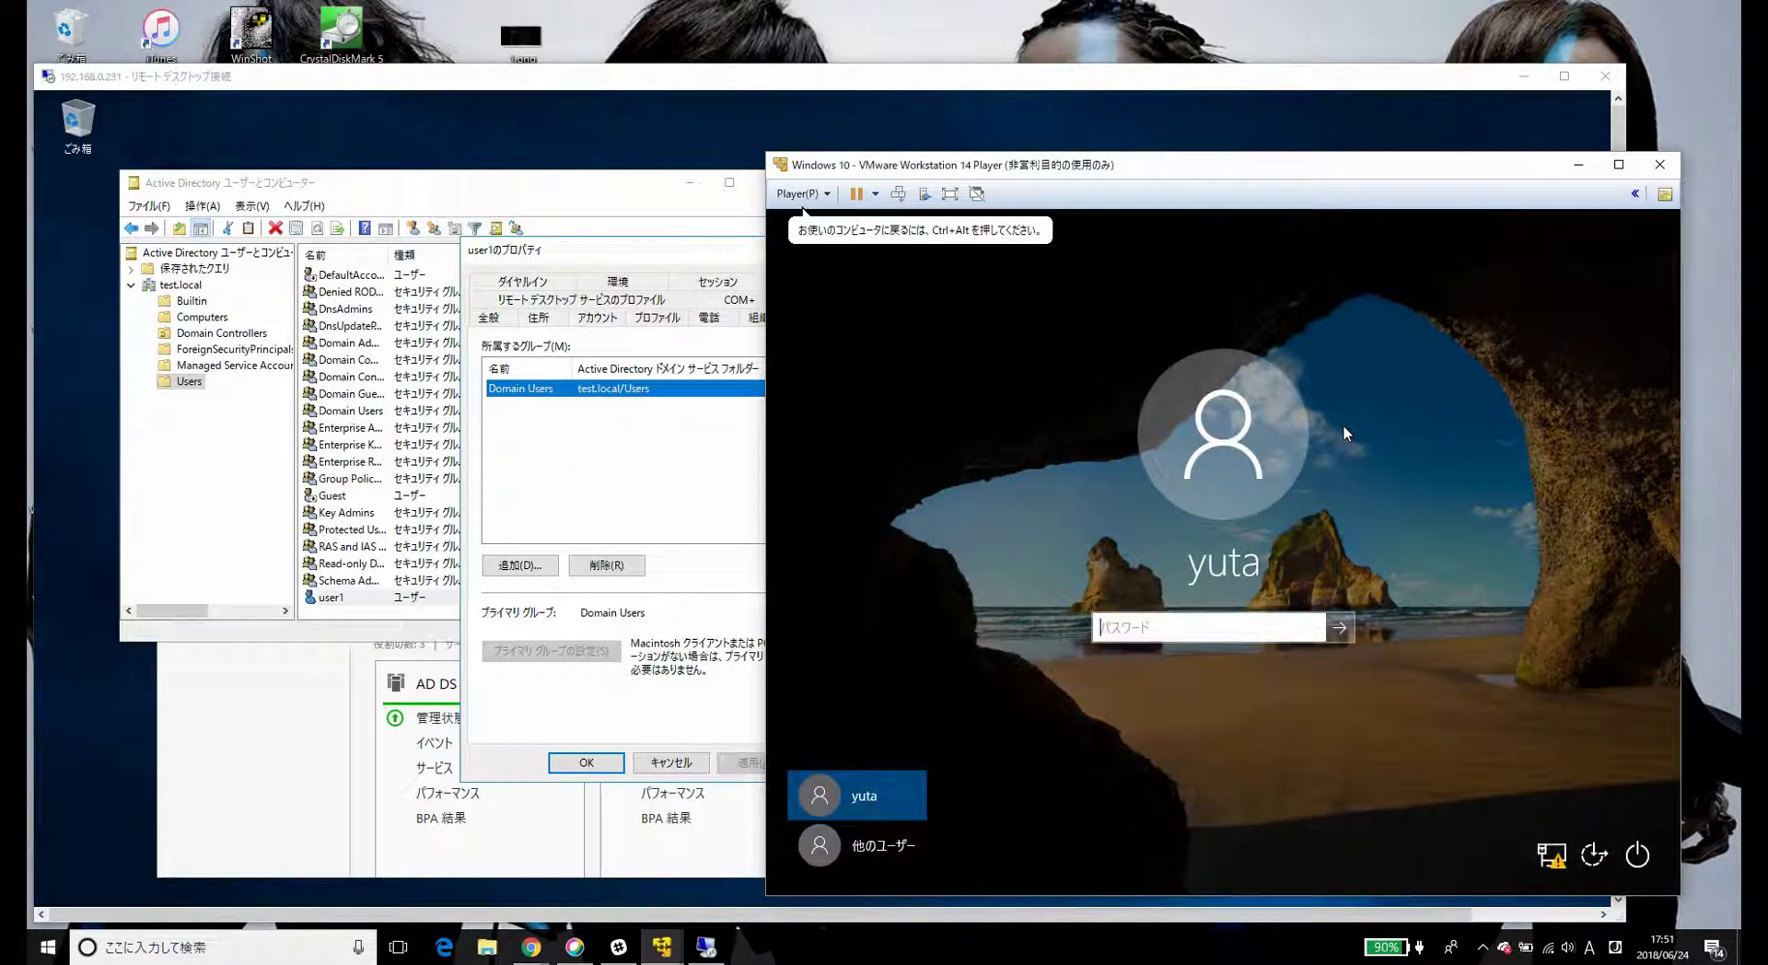
left_click(838, 859)
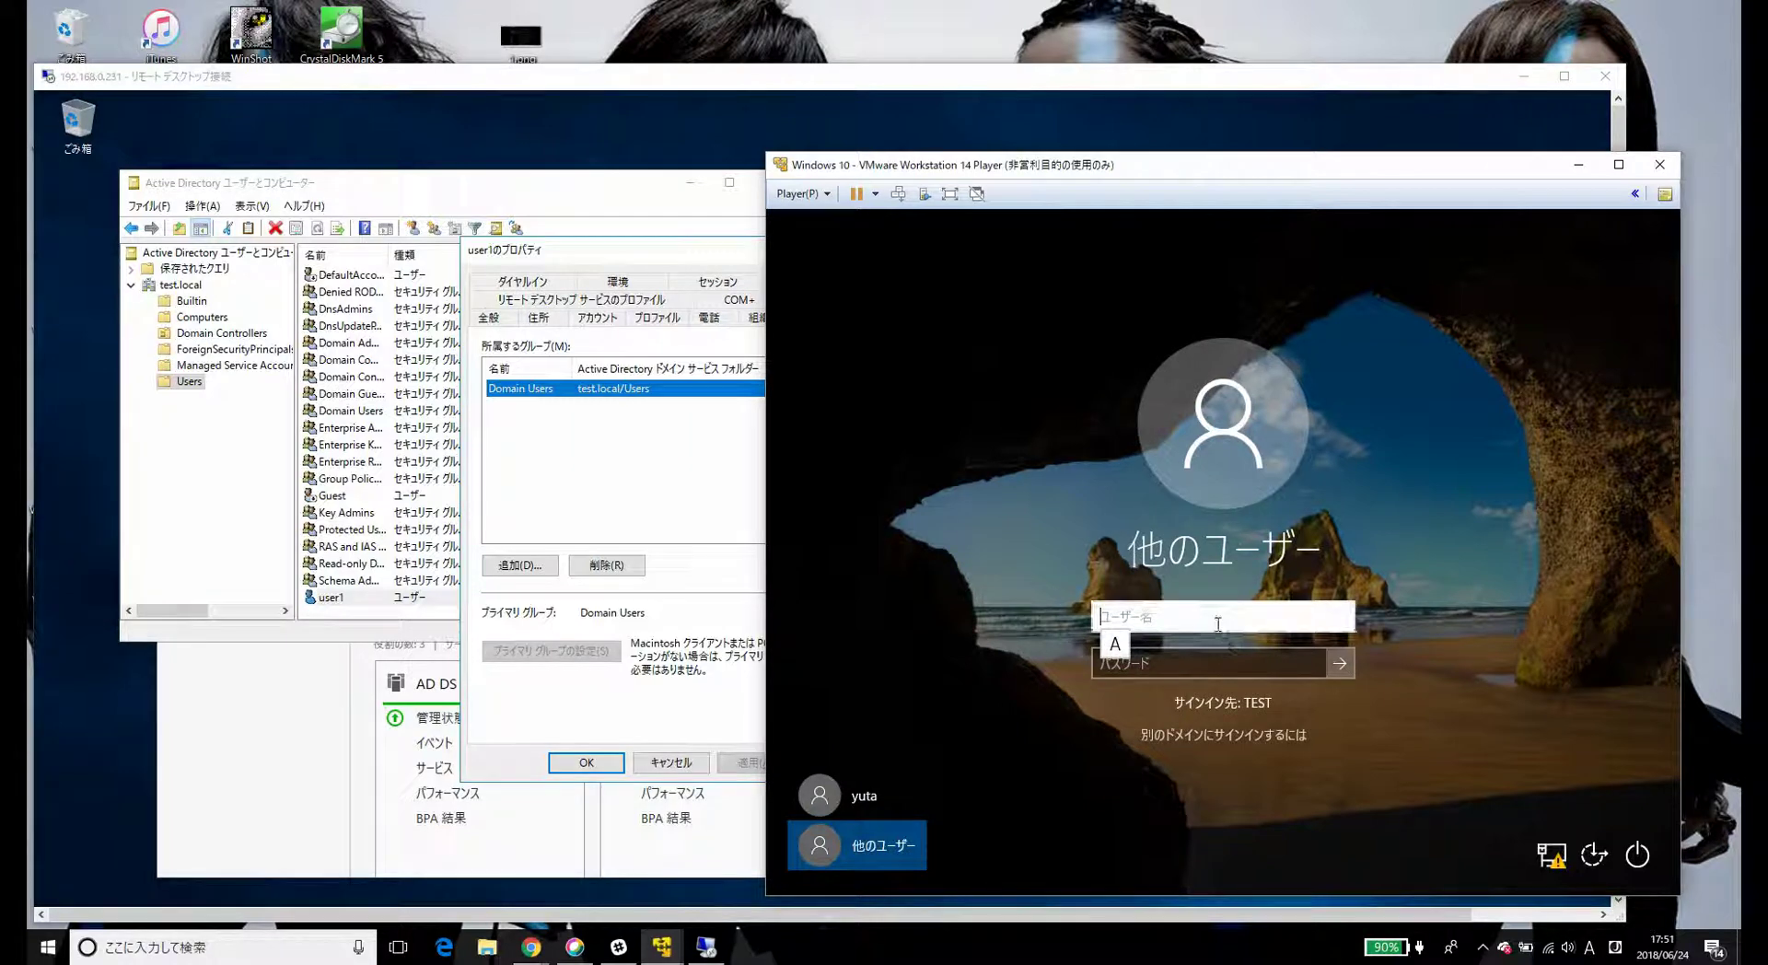
type("test.local")
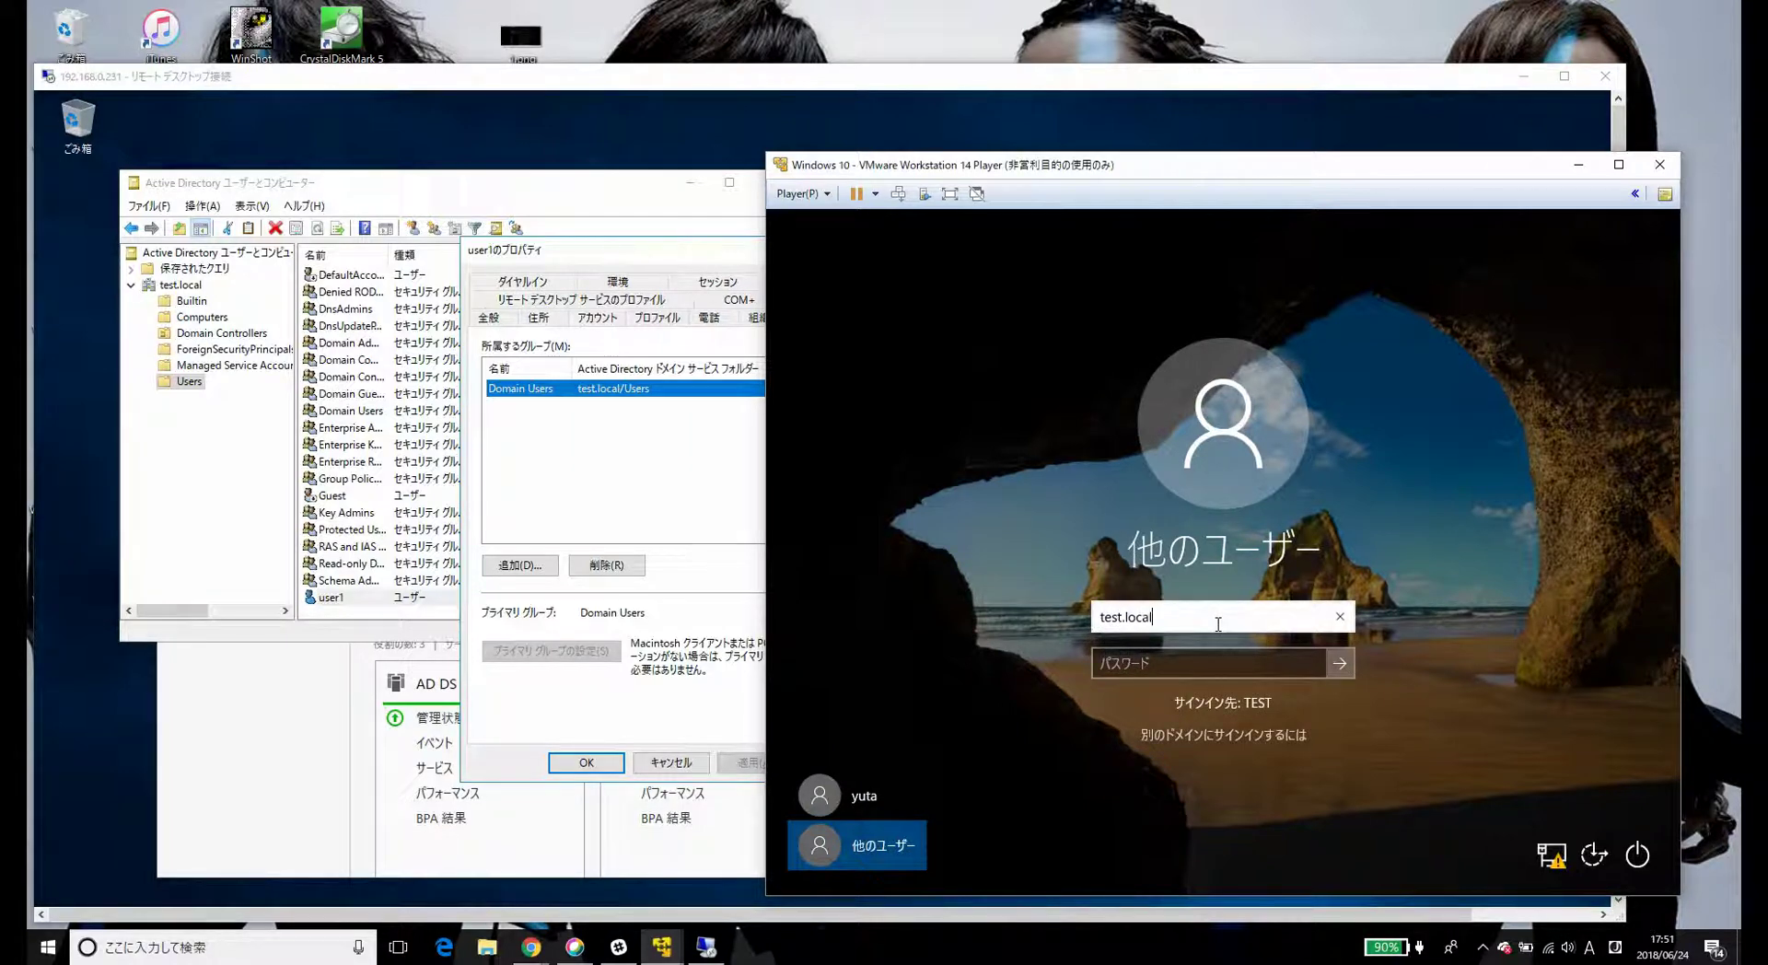
type("\\user1")
key("Tab")
type("P@ssw0rd")
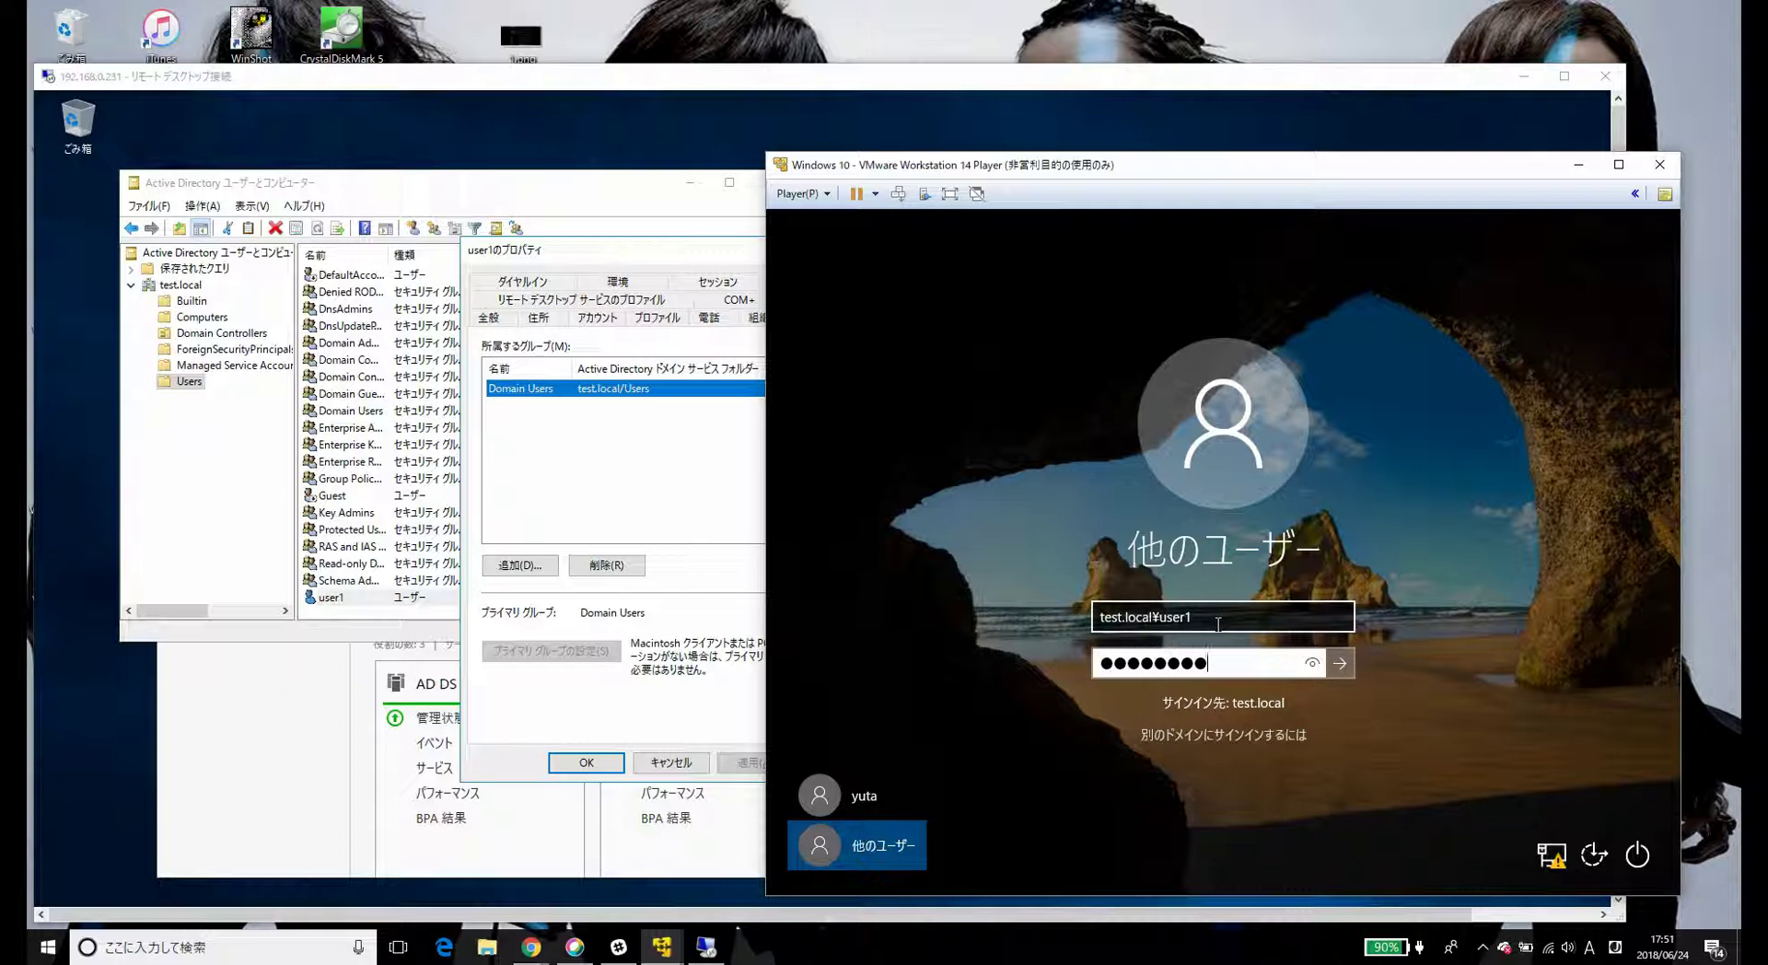
key("Return")
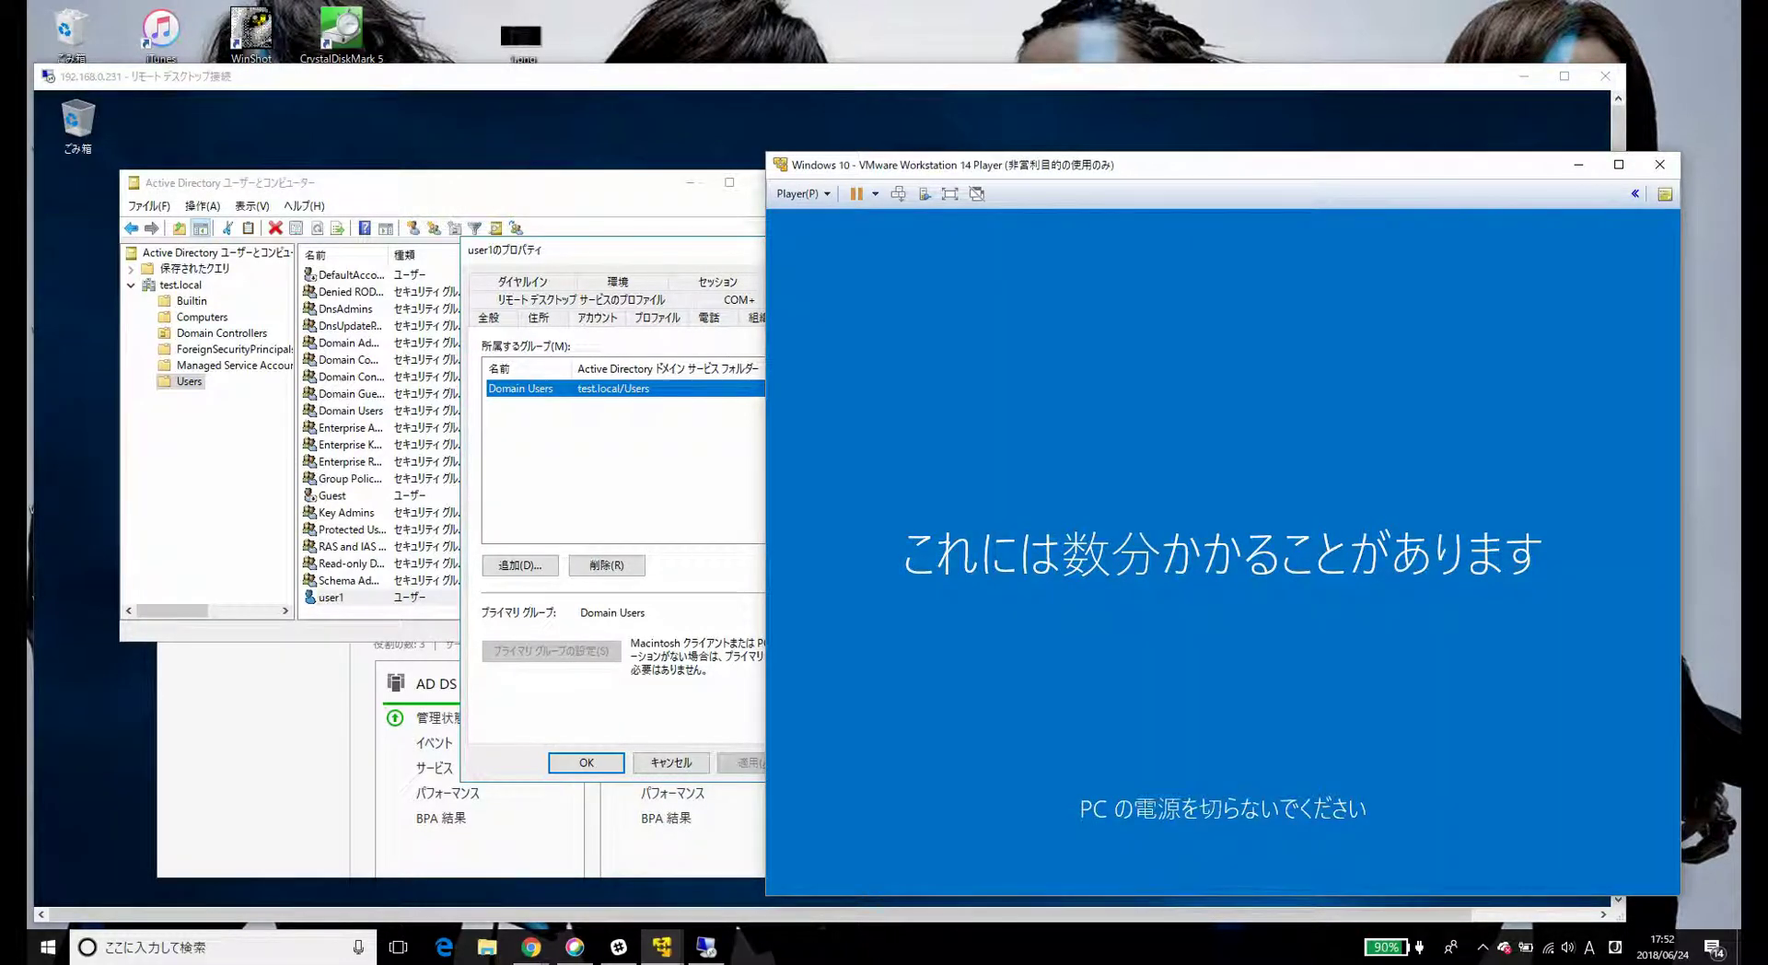
left_click(582, 256)
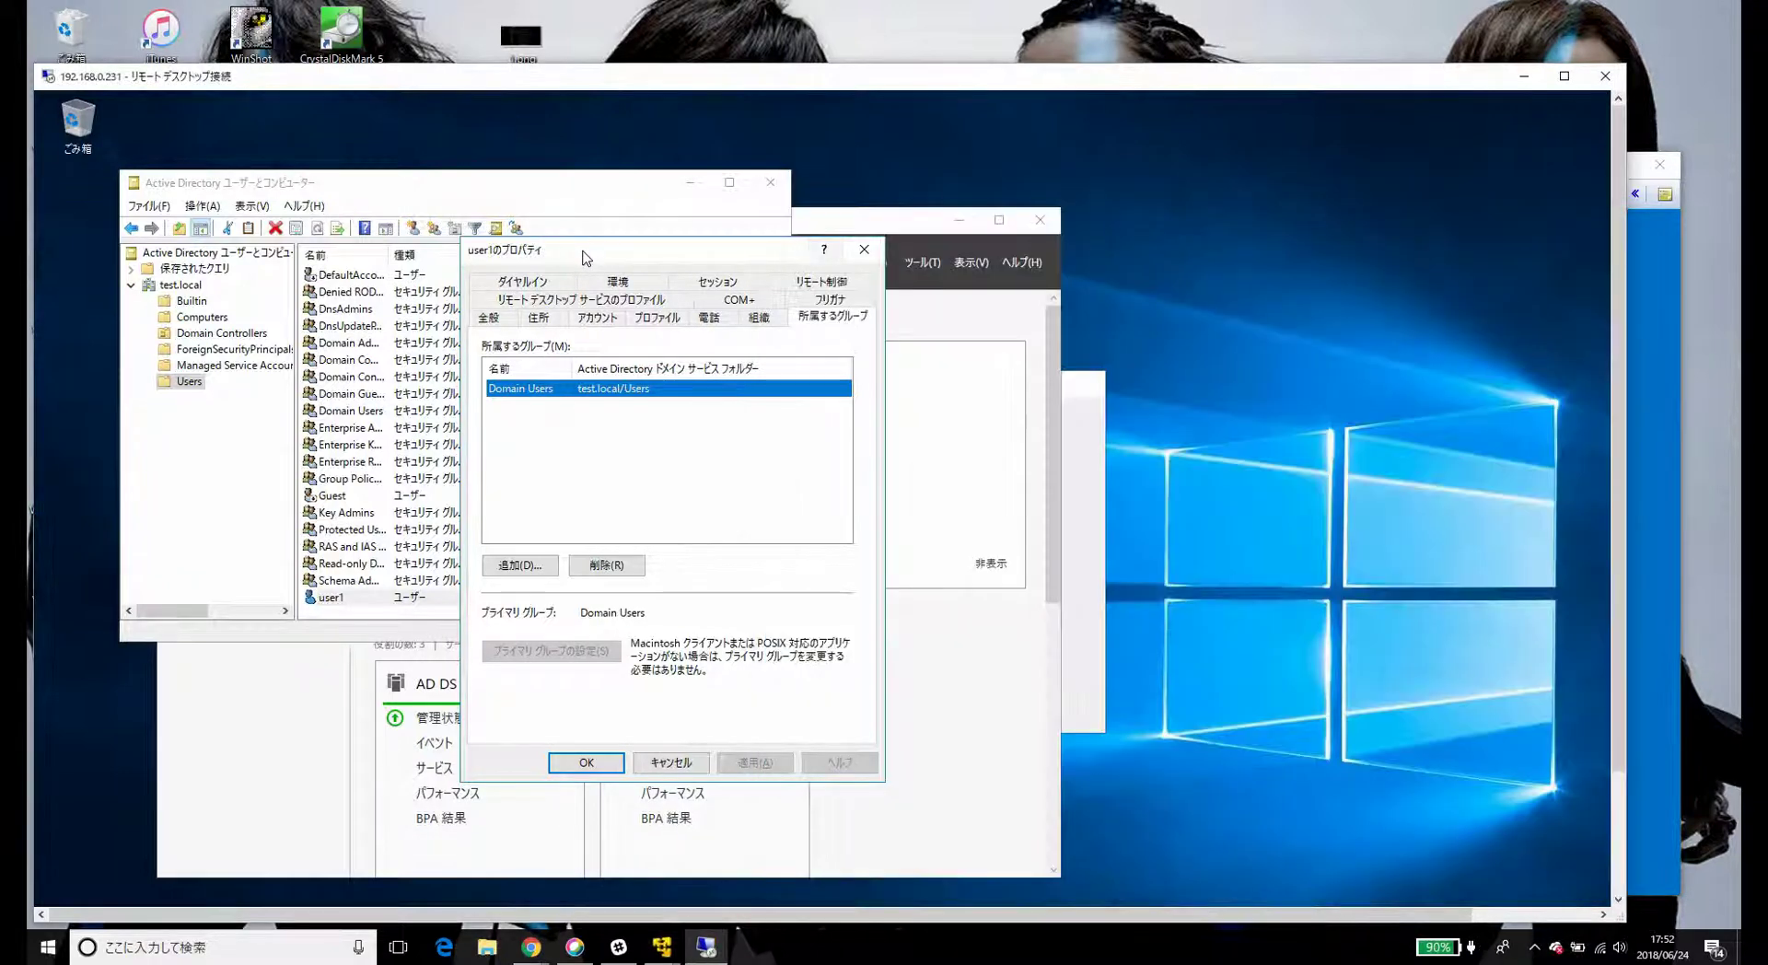
- Close user1 Properties, move the Remote Desktop window higher, and switch to the VM window
left_click(862, 259)
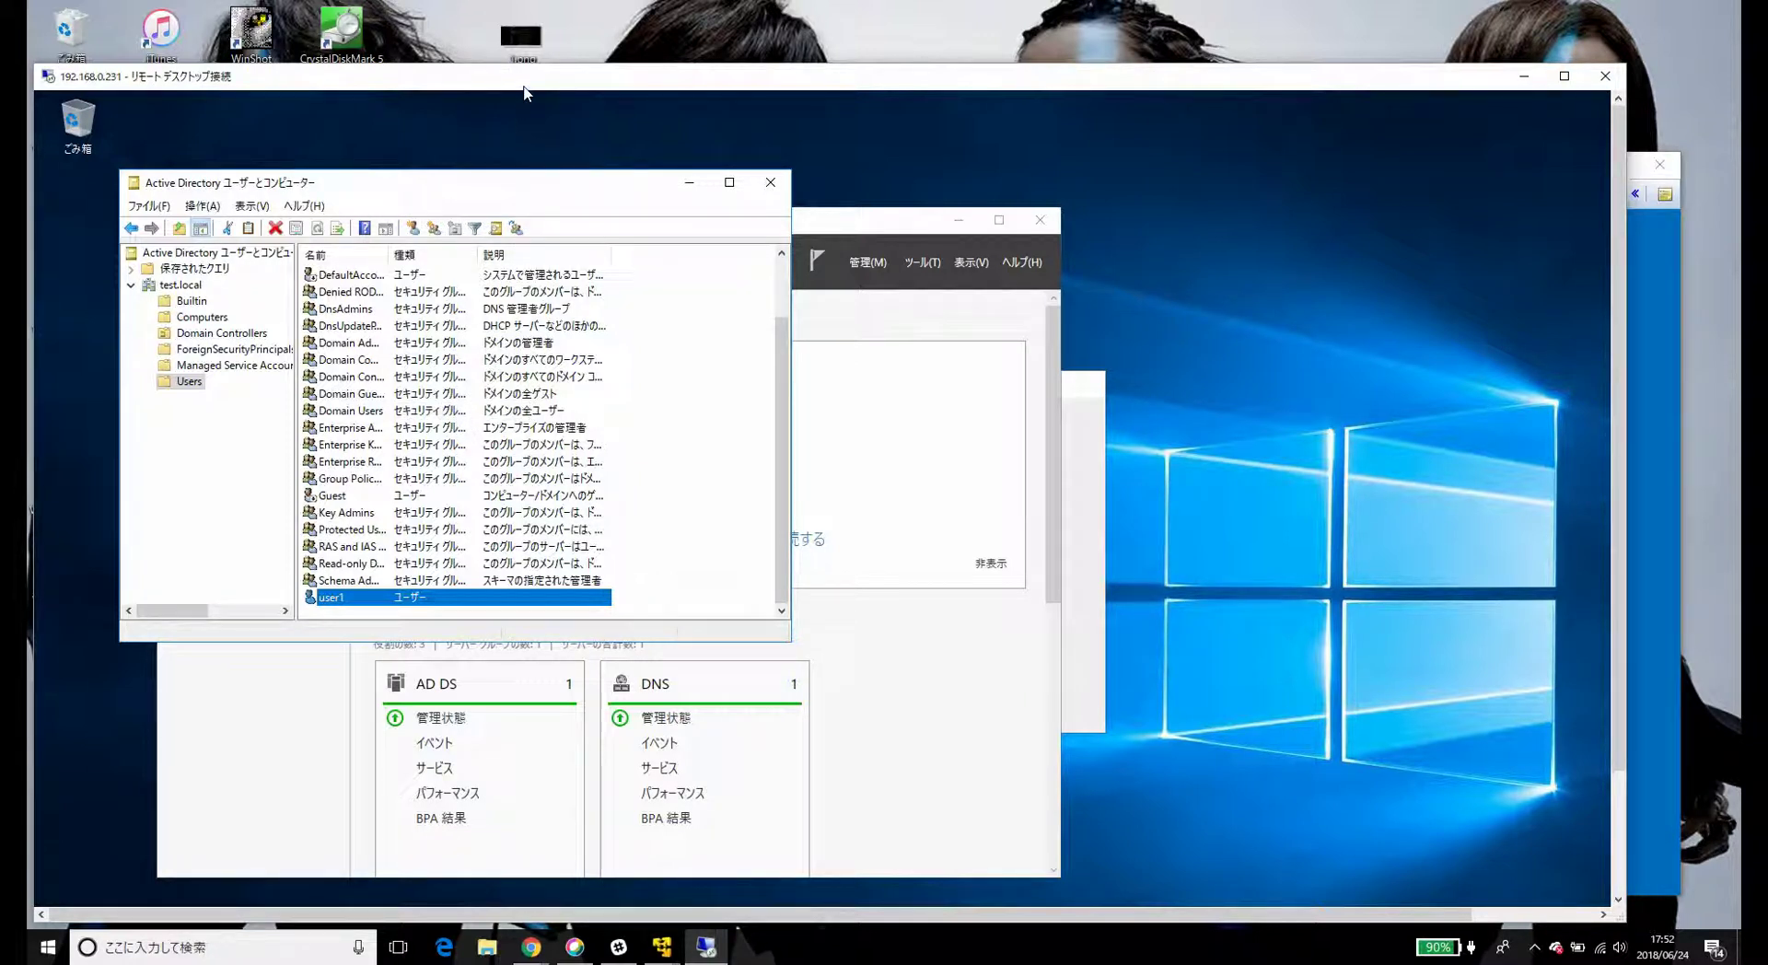
left_click_drag(625, 79, 614, 32)
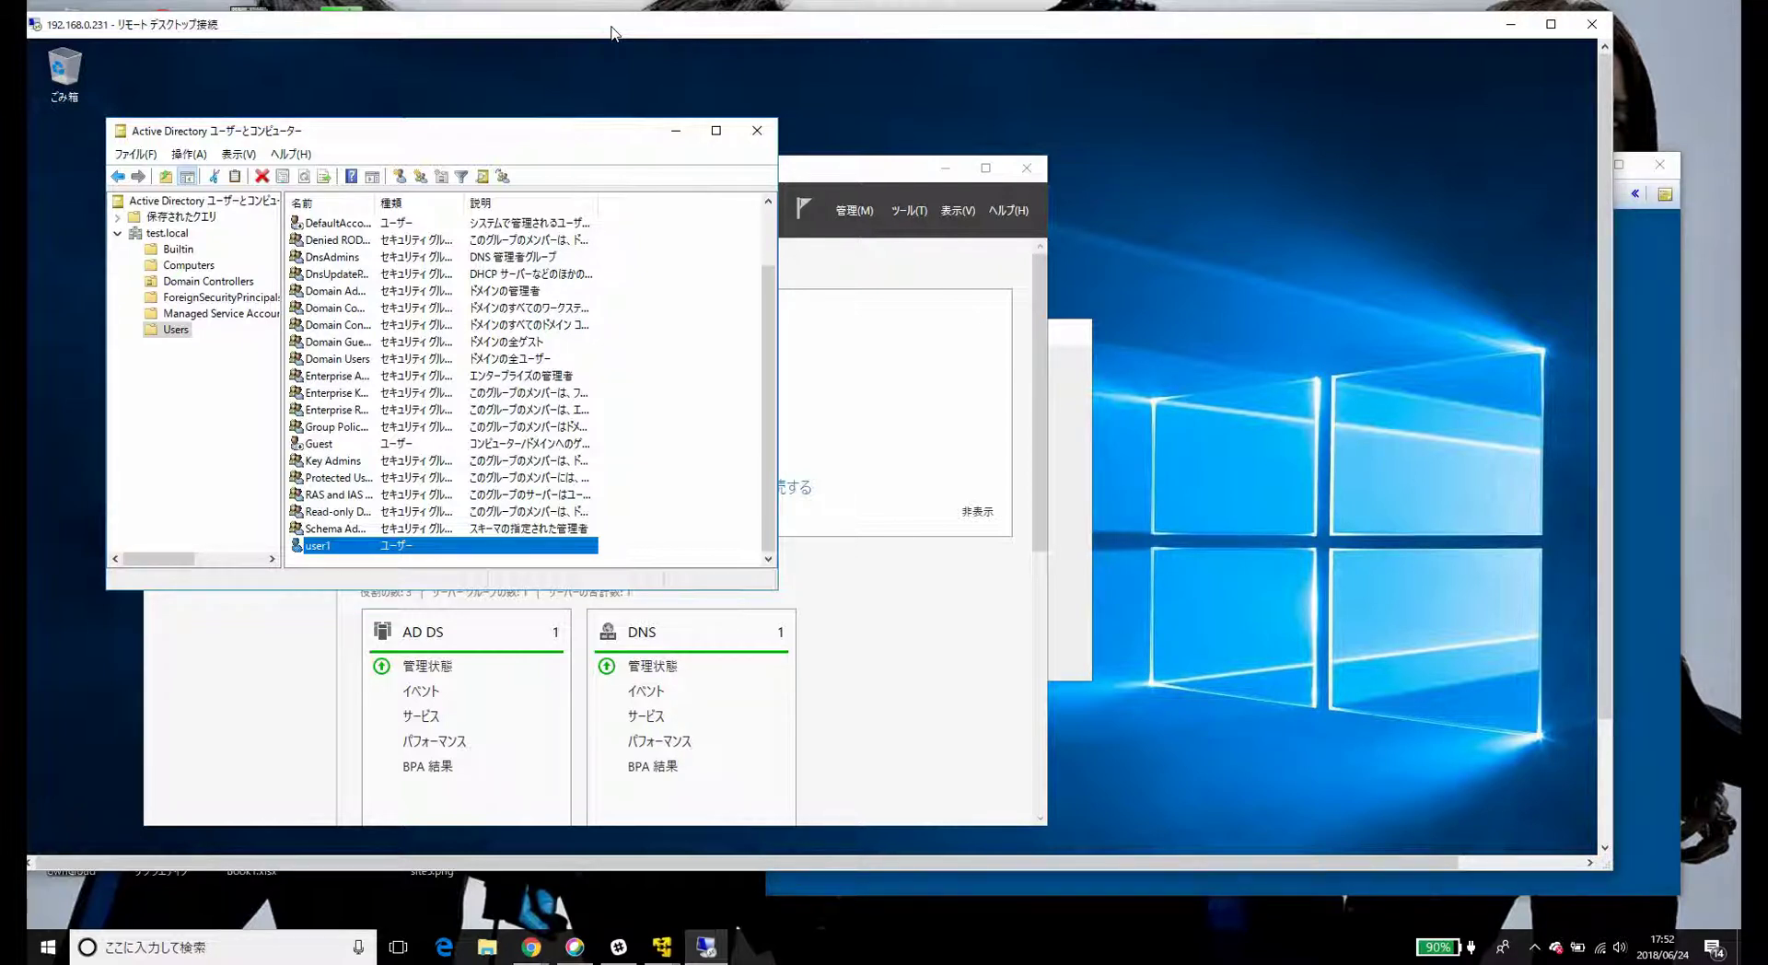
key("alt+Tab")
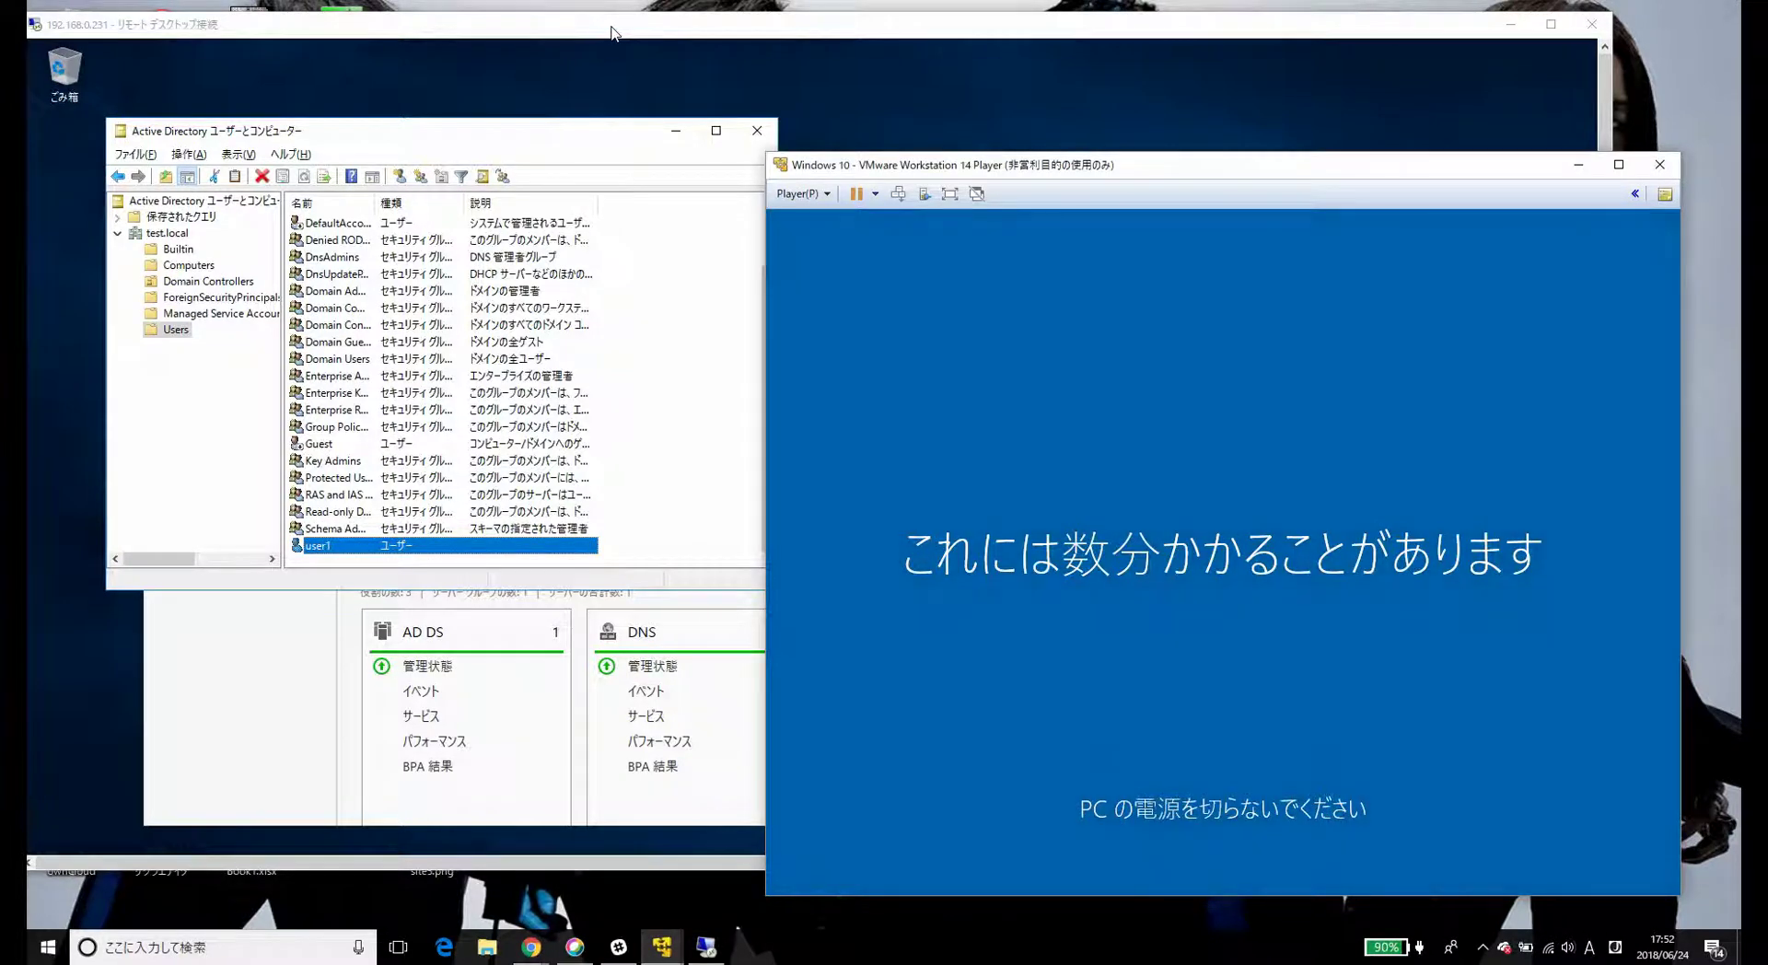
- Return to the VM and wait for user1's first sign-in to reach the Windows 10 desktop
key("alt+Tab")
key("alt+Tab")
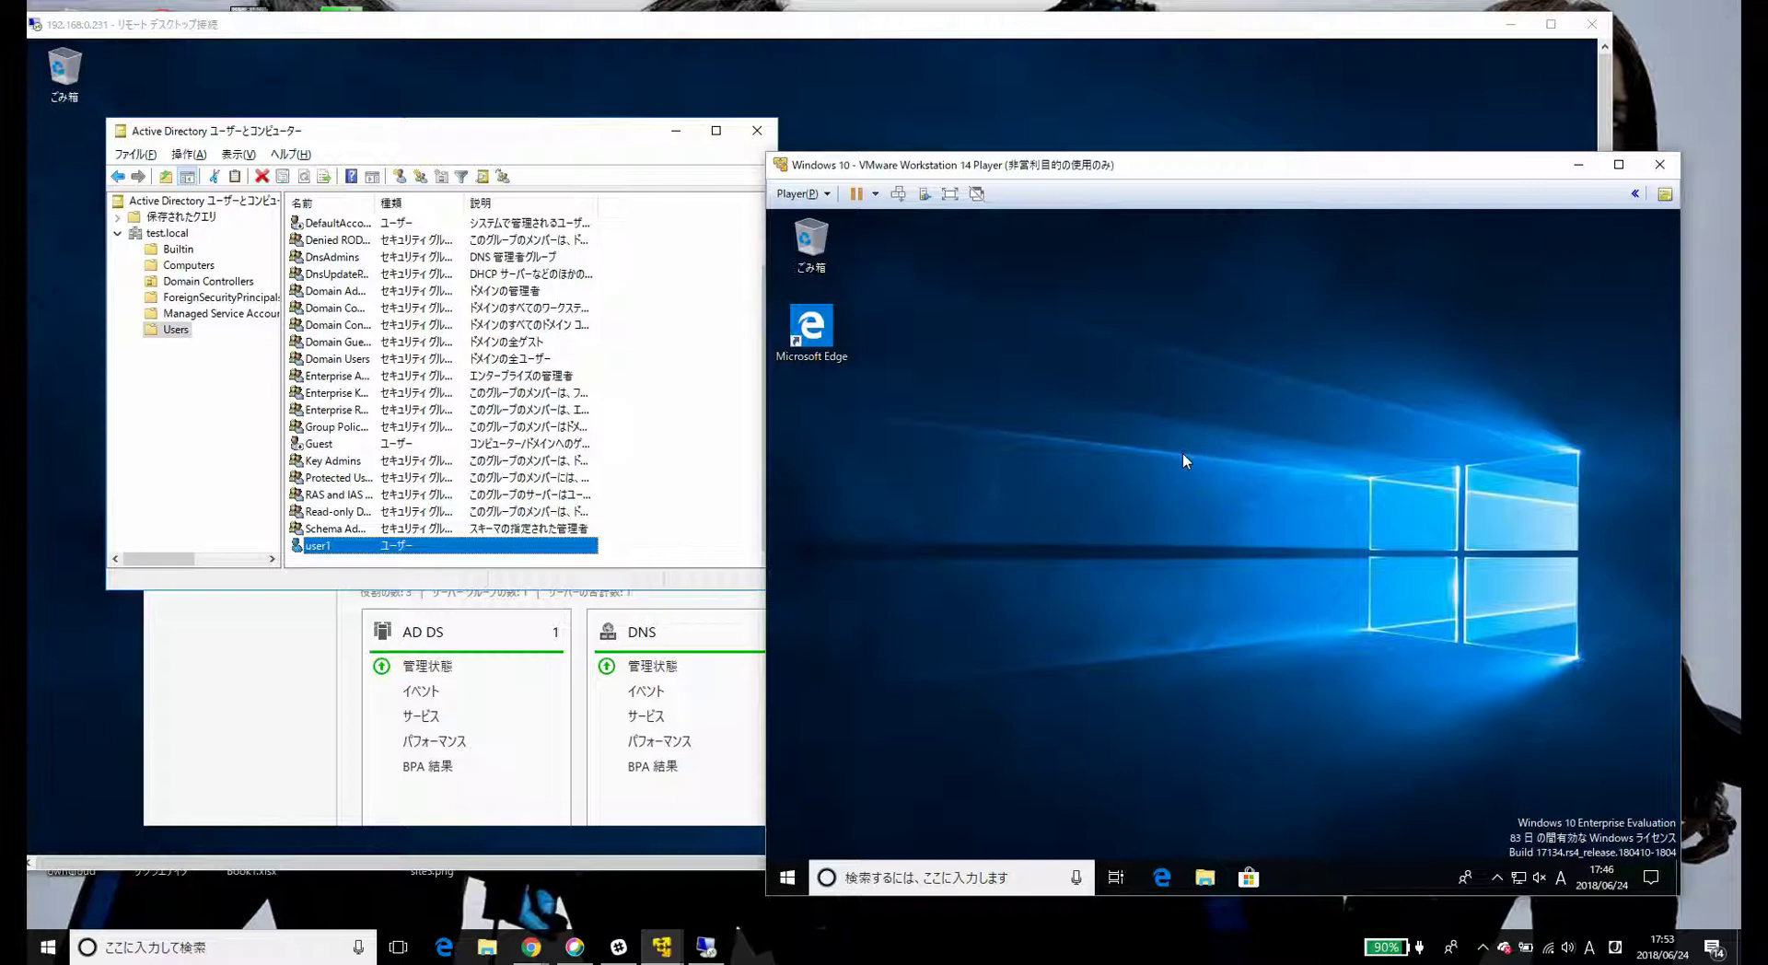
- Open a Command Prompt in the VM with Run 'cmd' and run whoami
key("super+r")
type("cmd")
key("Return")
type("s")
key("BackSpace")
type("whoami")
key("Return")
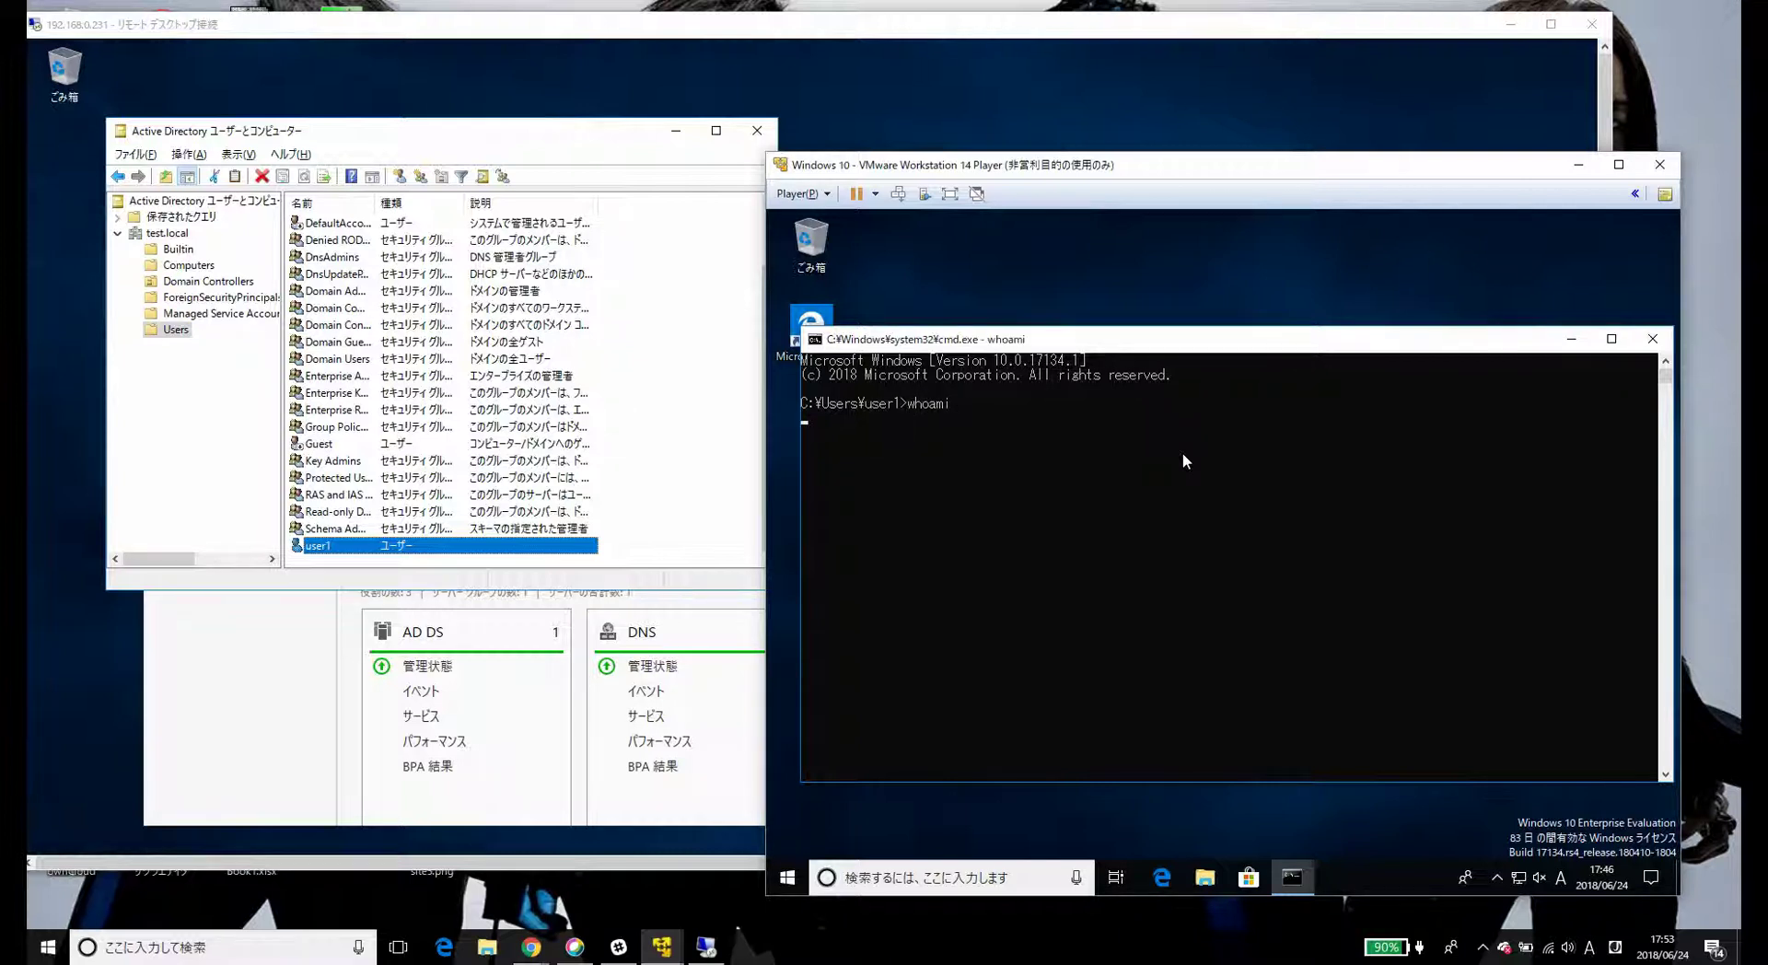
- Highlight the test\user1 line that whoami returned
left_click(826, 417)
double_click(847, 419)
left_click(847, 419)
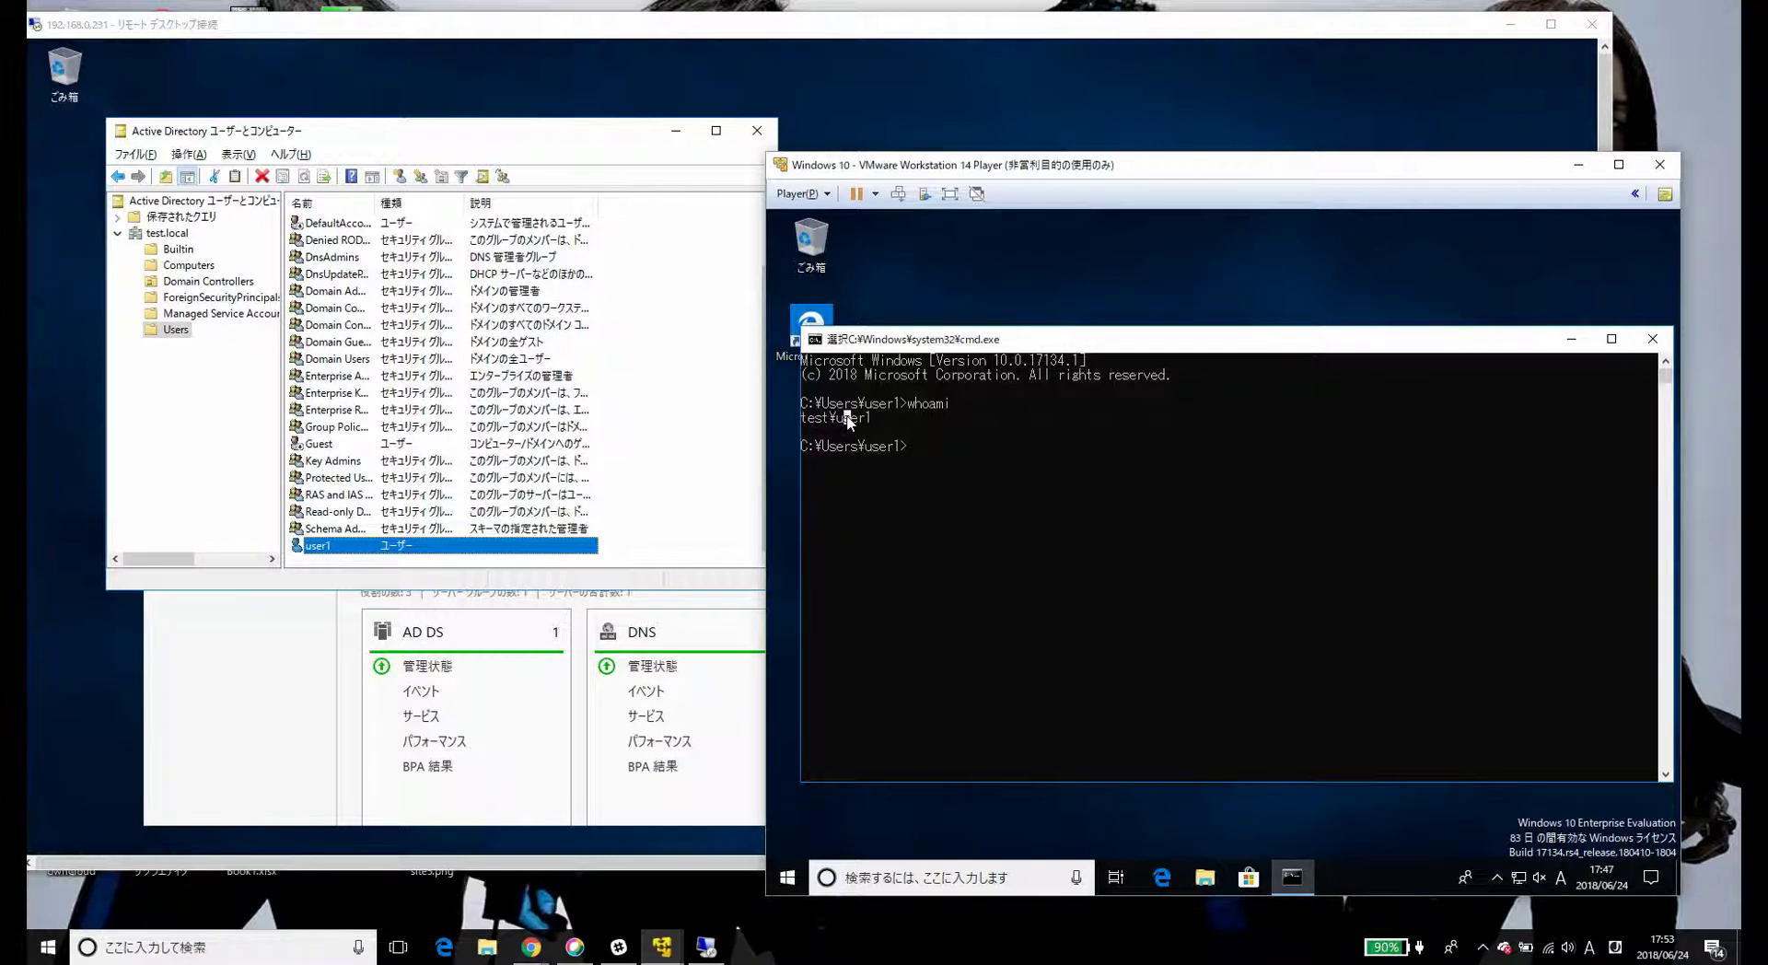
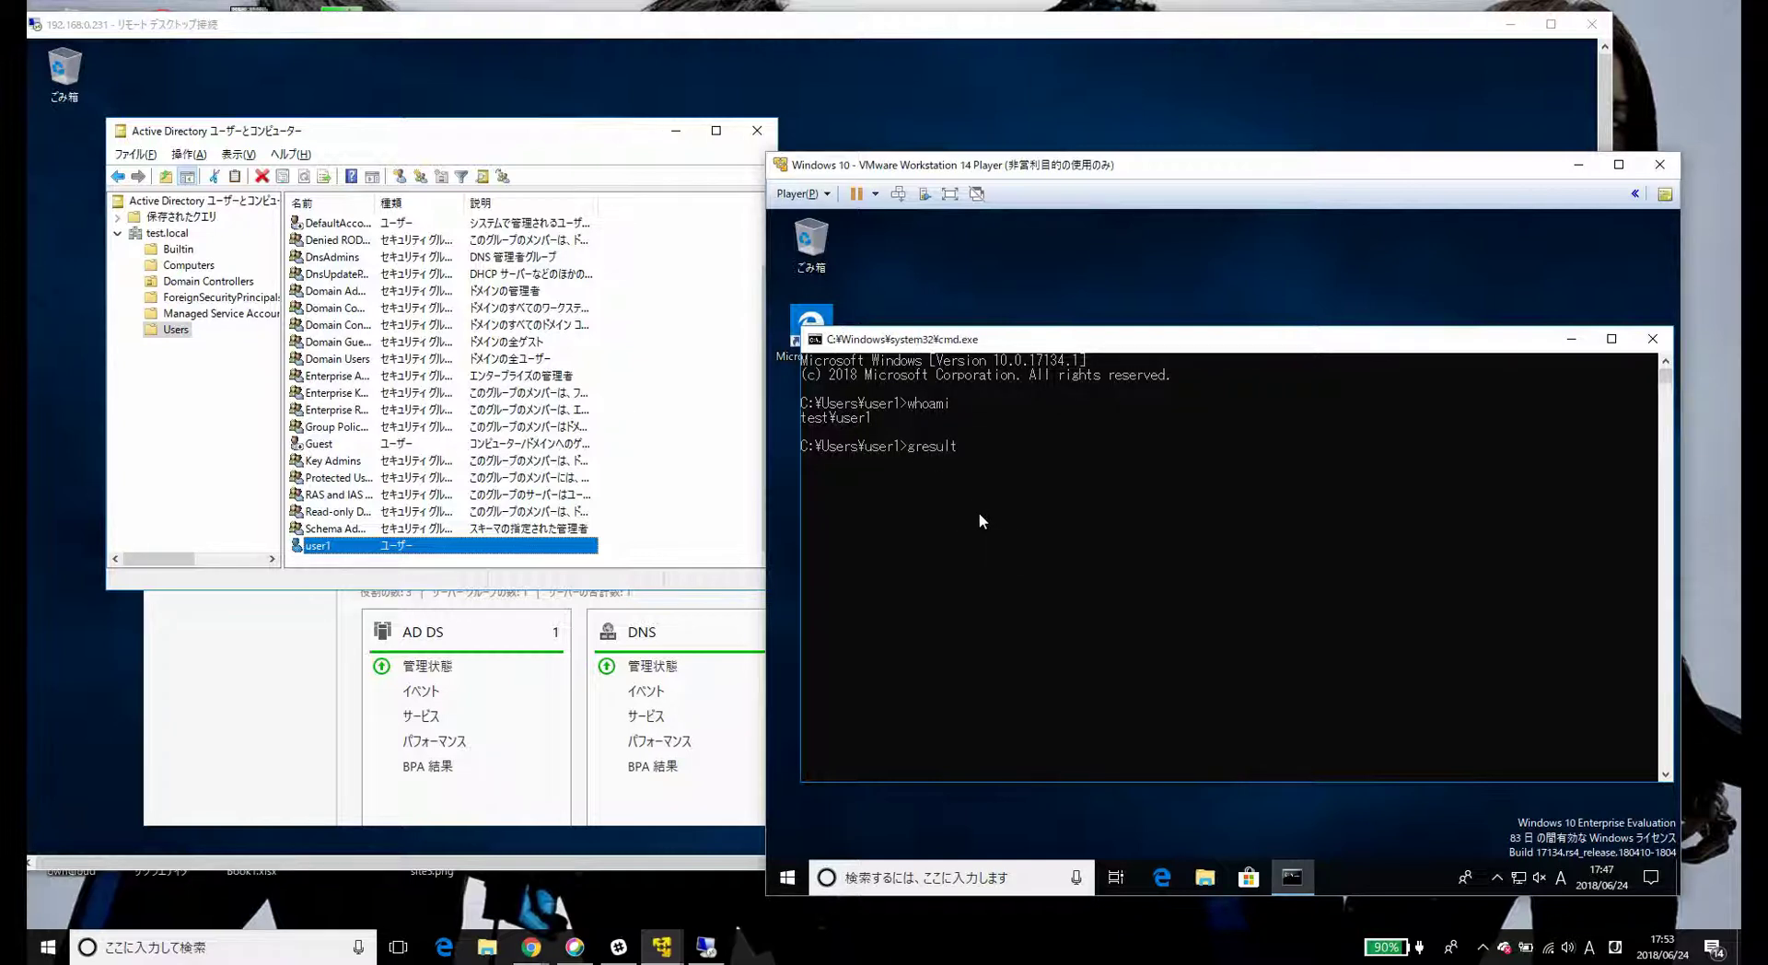
- Run gpresult /r after the misspelled gresult fails, showing user1's Group Policy results and security groups
key("Return")
type("gpresult /r")
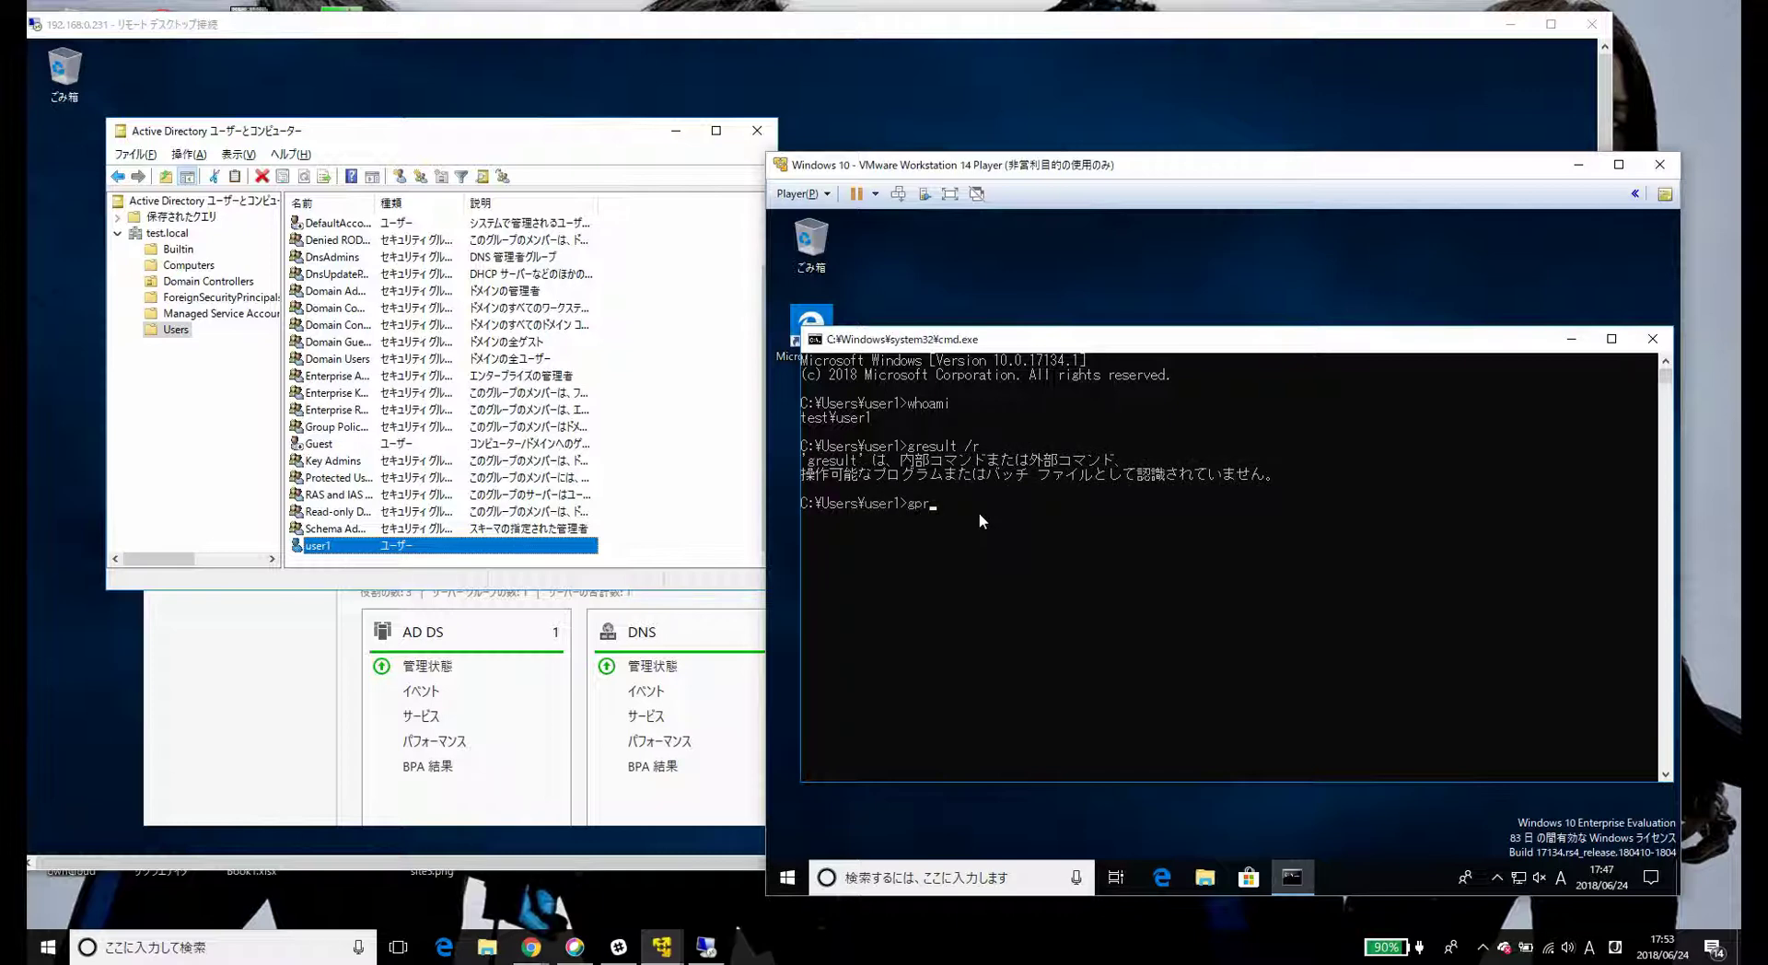
key("Return")
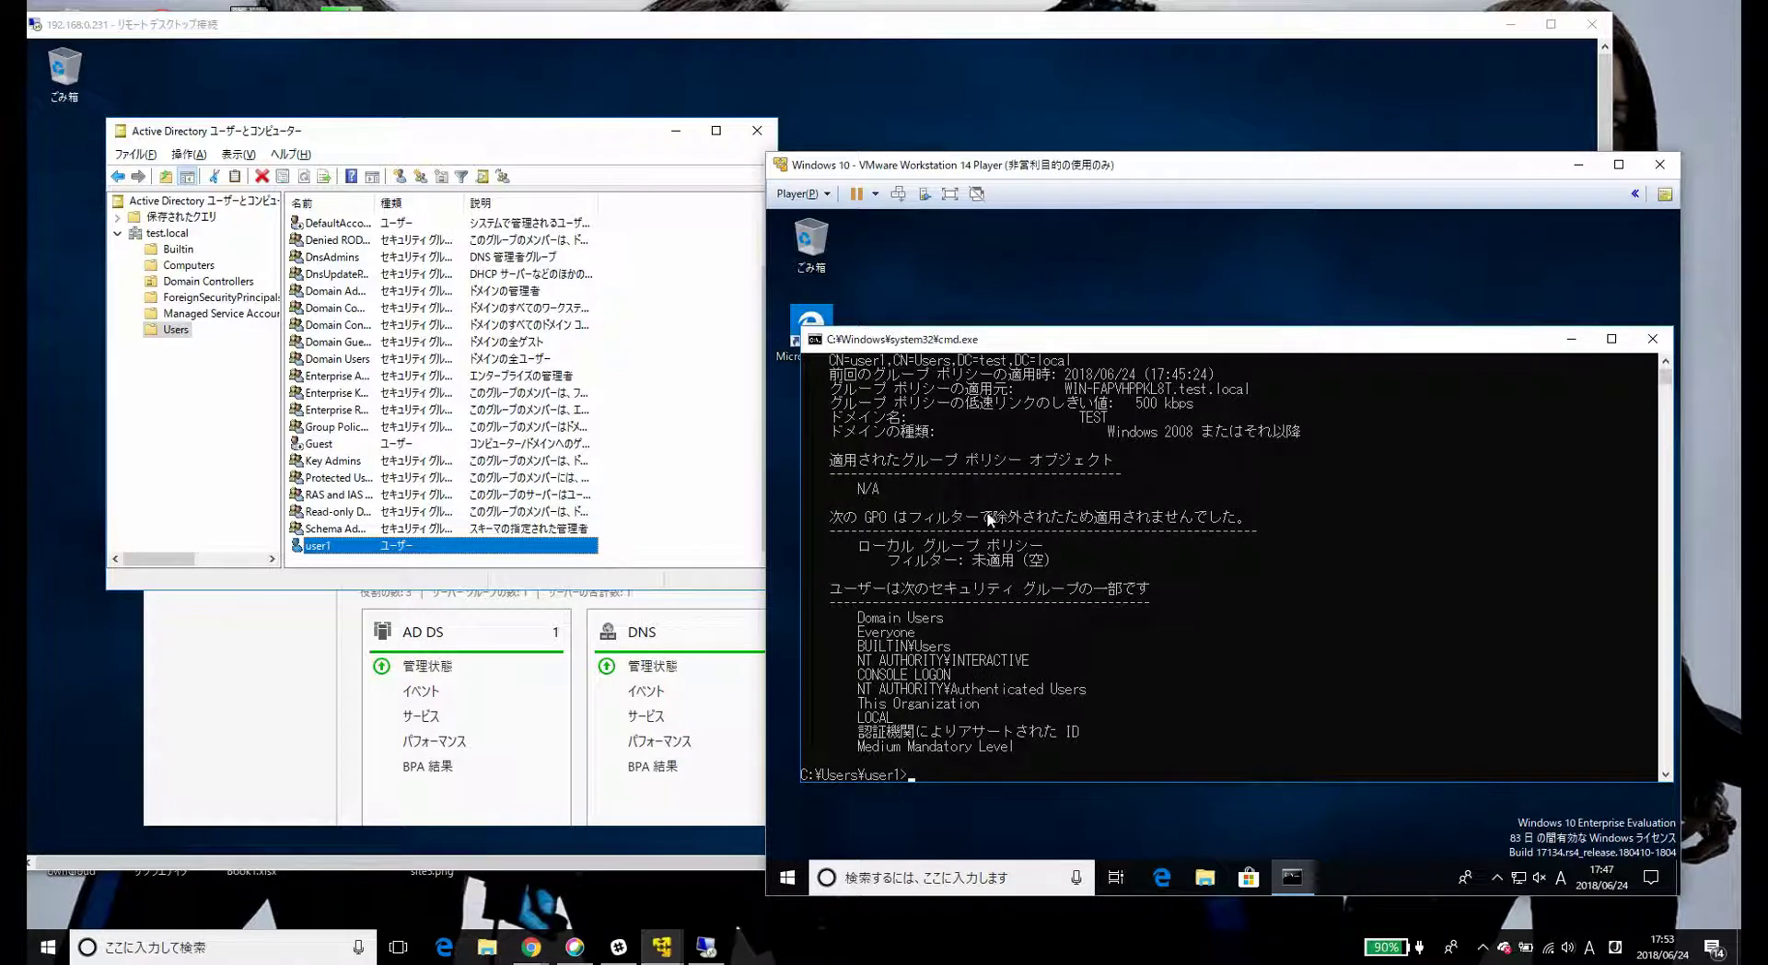
- Scroll up to the User Settings section showing user1's distinguished name in test.local
scroll(980, 547, "up", 7)
scroll(980, 547, "up", 3)
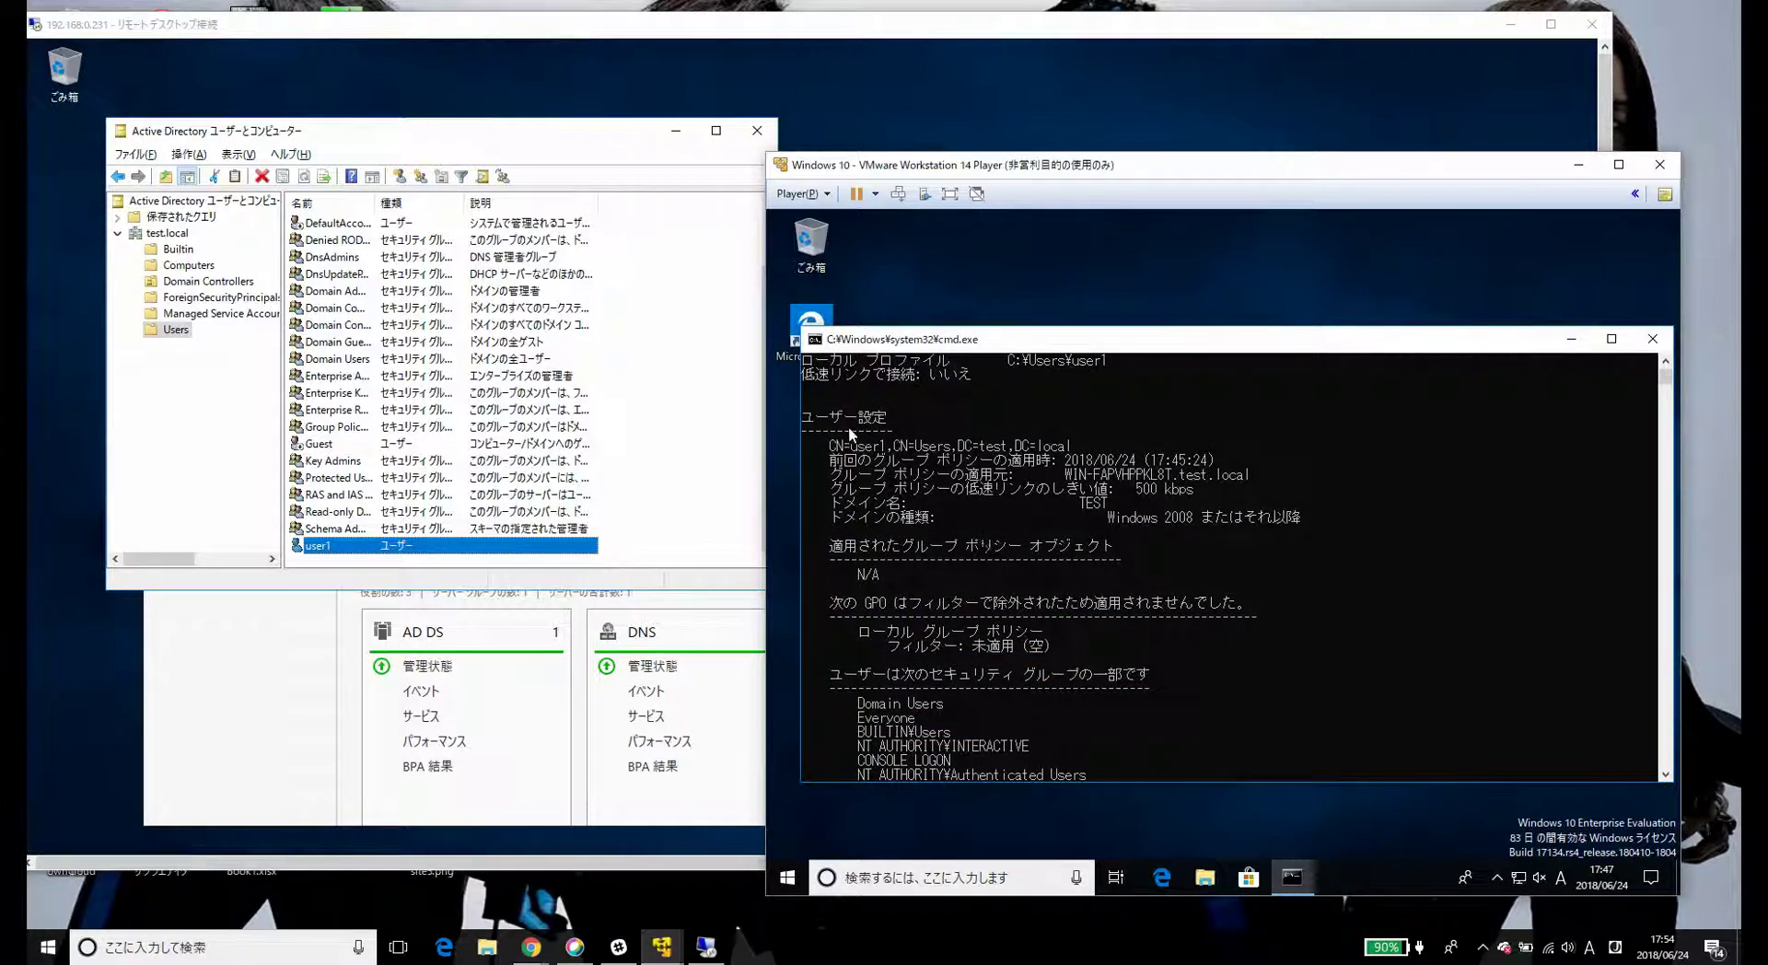
left_click(1039, 445)
left_click_drag(1073, 446, 834, 449)
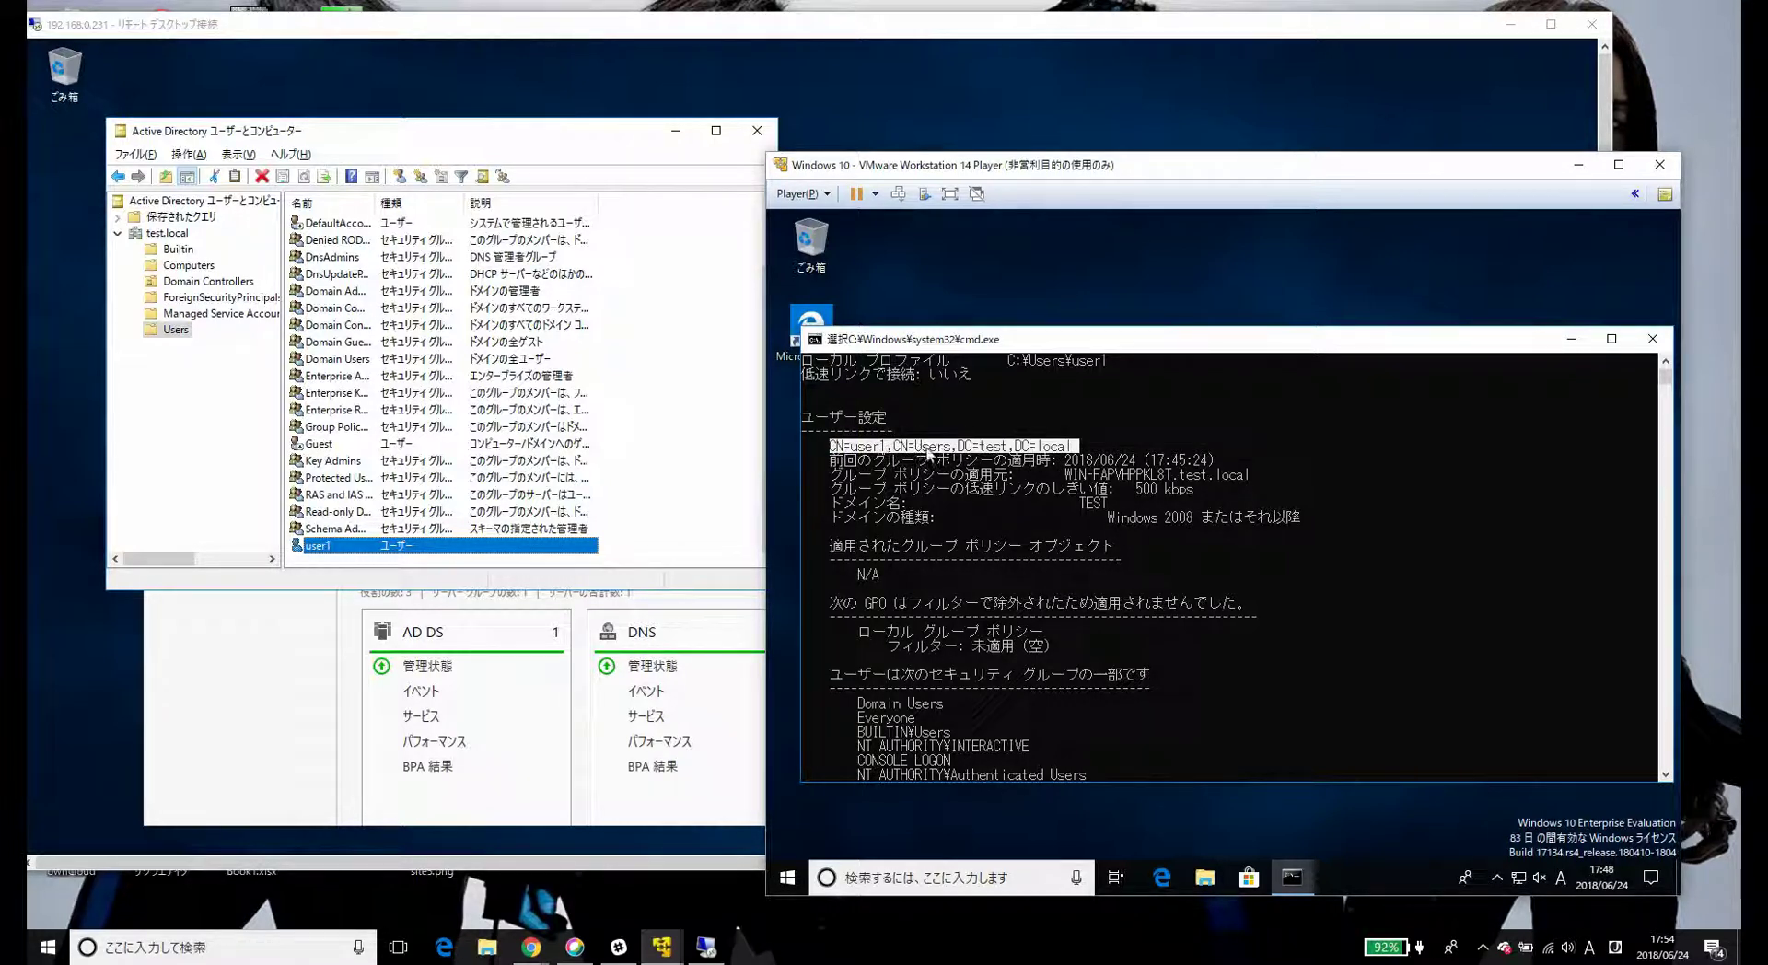
left_click(932, 446)
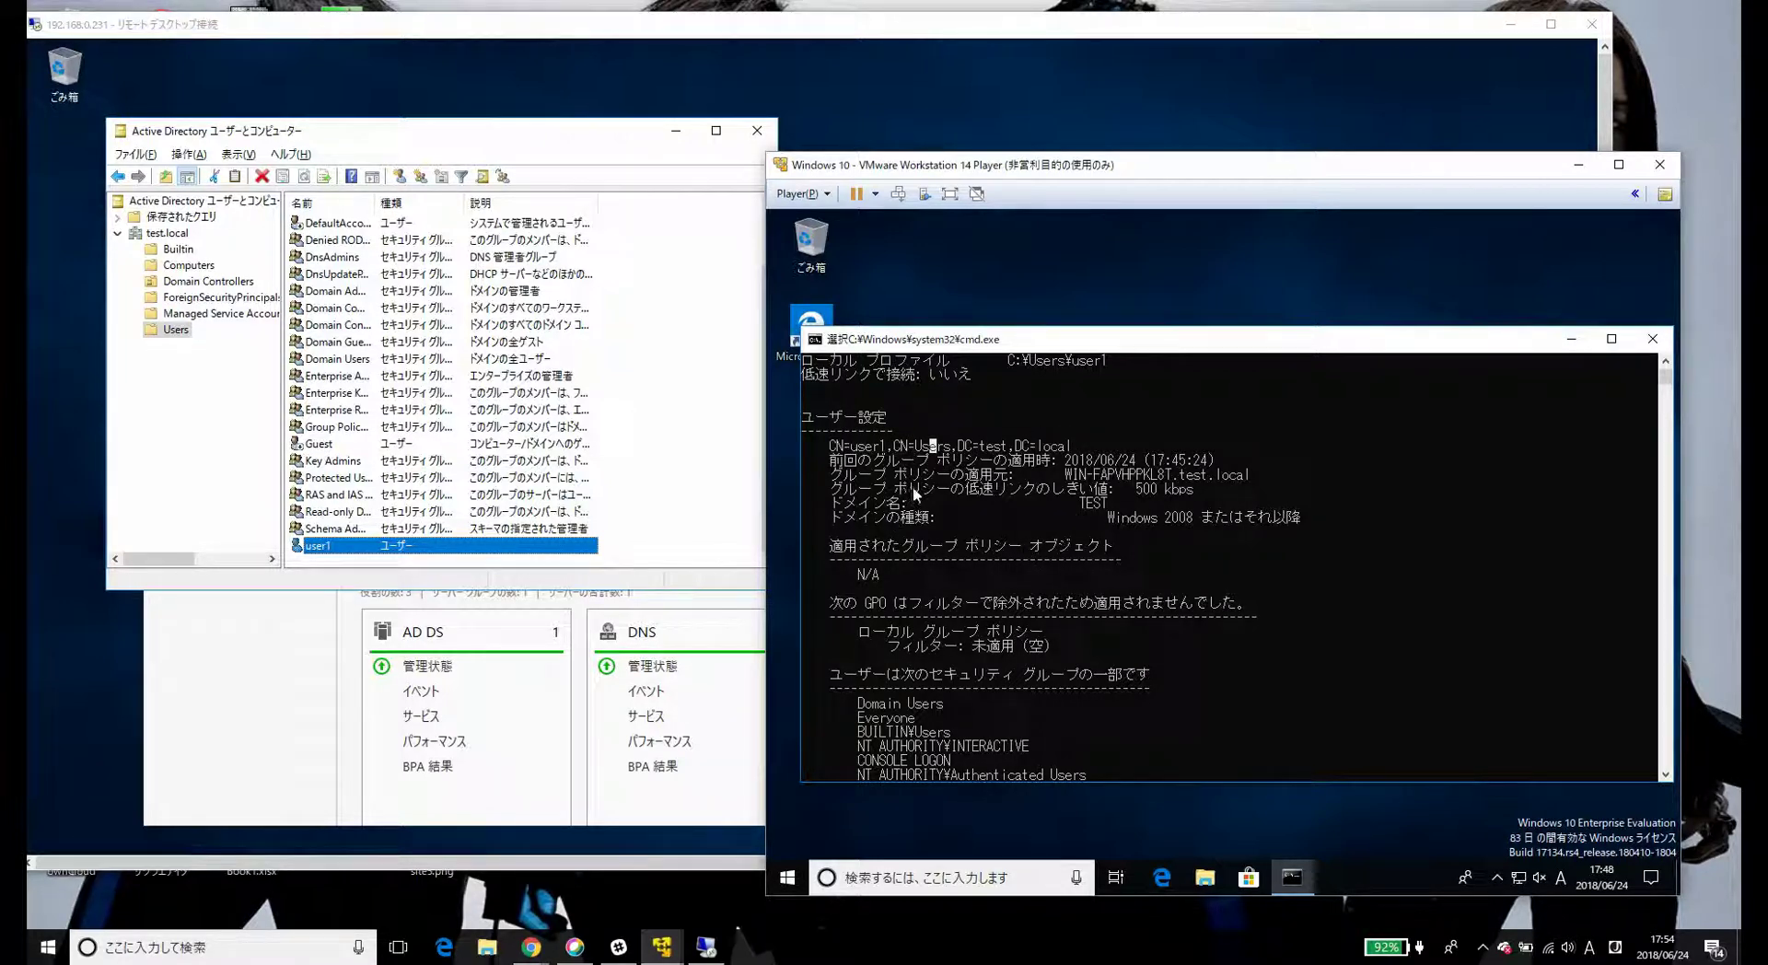
scroll(907, 502, "down", 6)
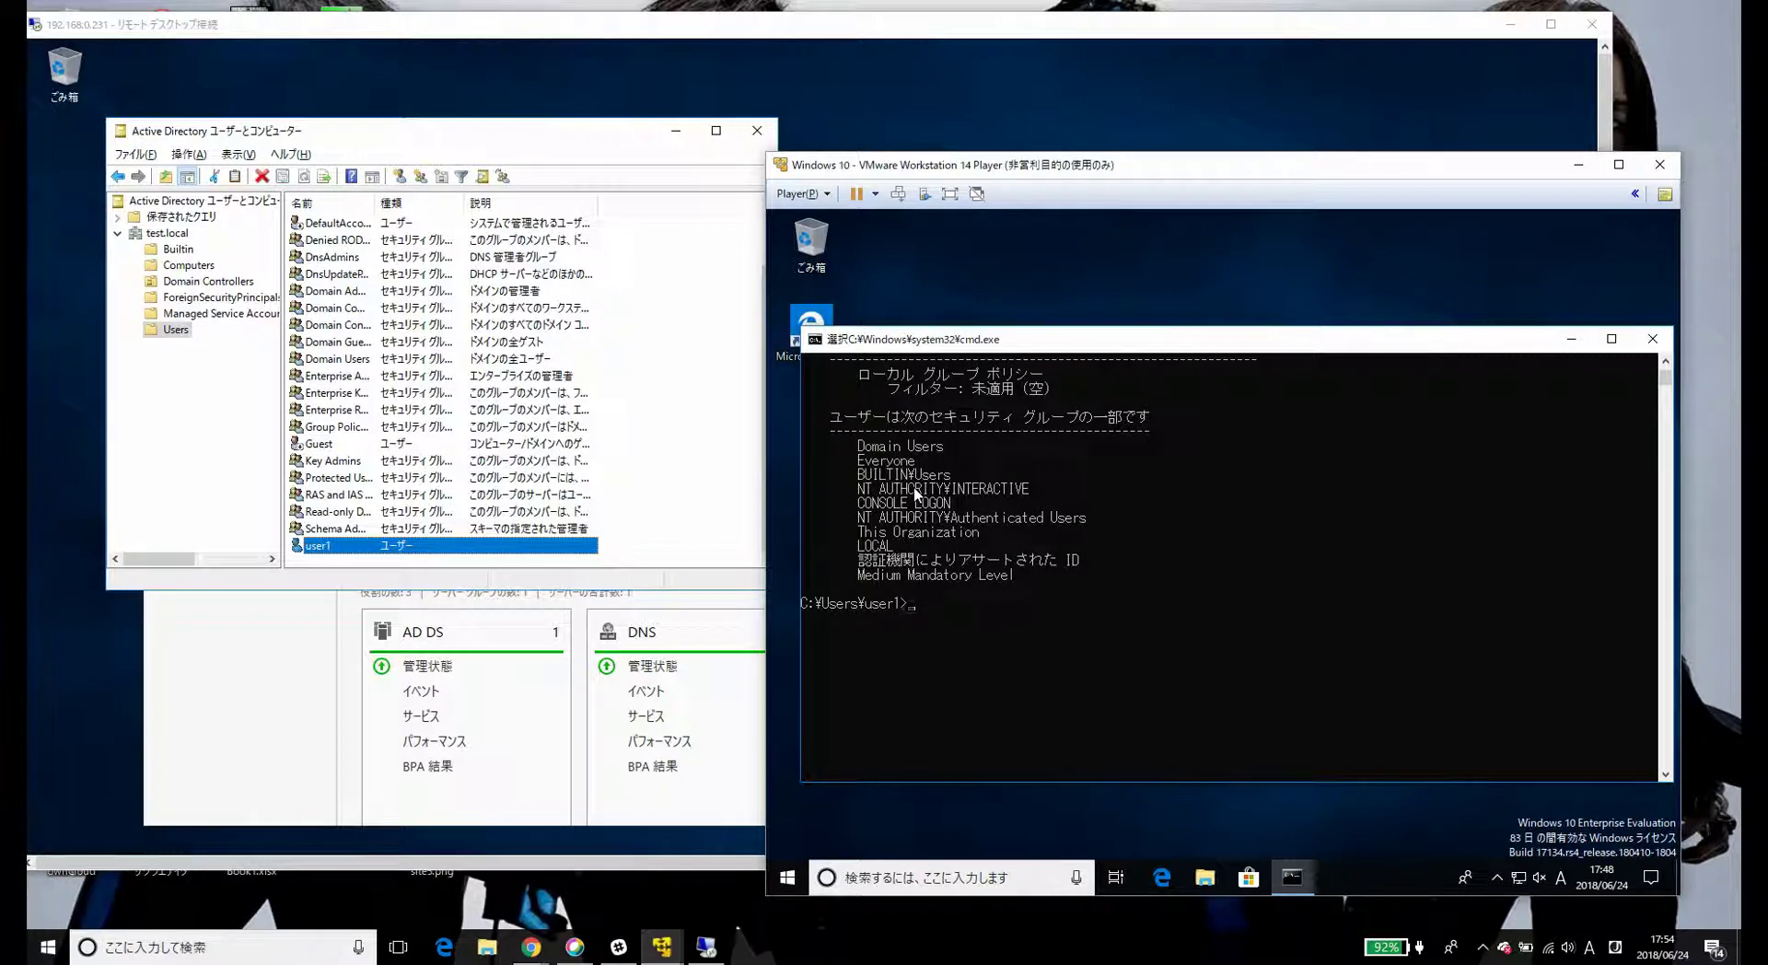